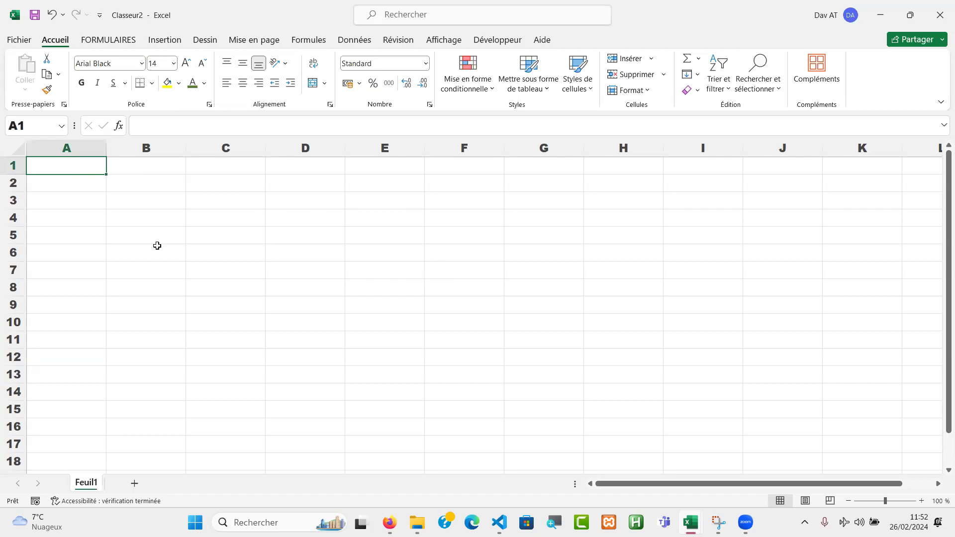
# Enter the heading INVITE in A1 and format it as a table with headers, using the Clair style with a solid blue header
pyautogui.write('INVITE')
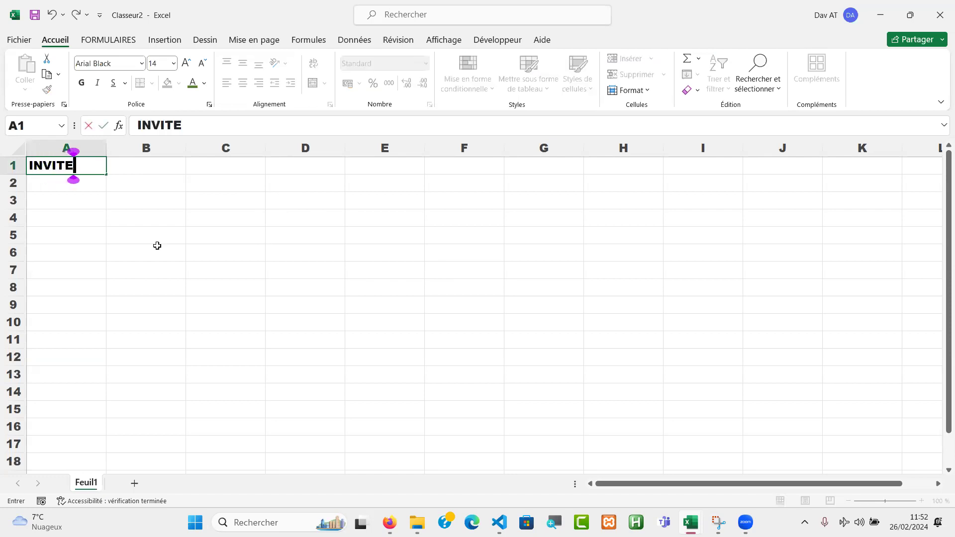
pyautogui.press('Return')
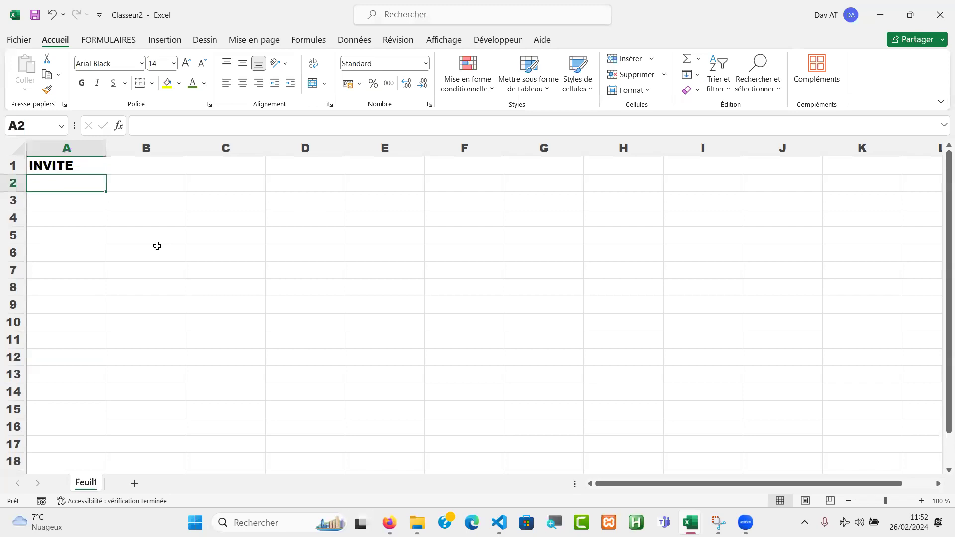
pyautogui.click(78, 165)
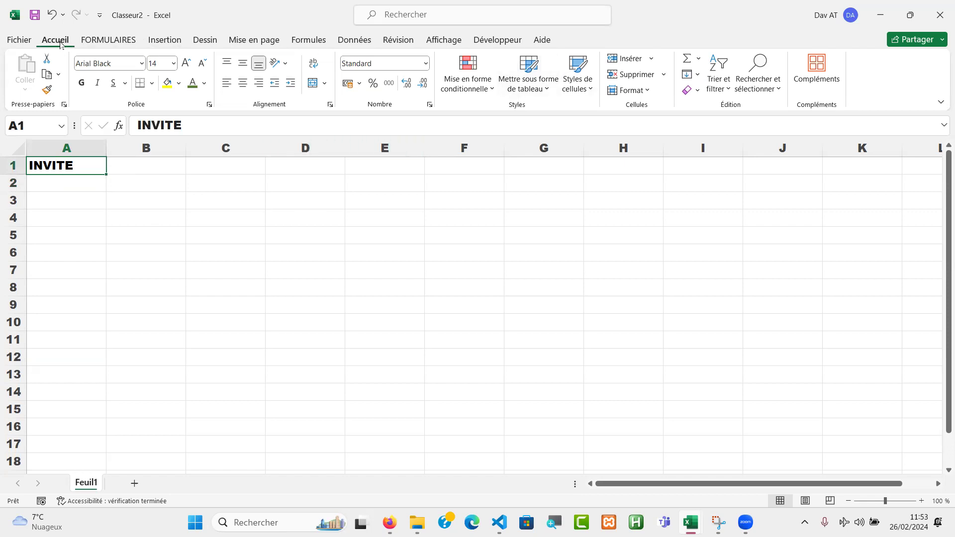
pyautogui.click(525, 75)
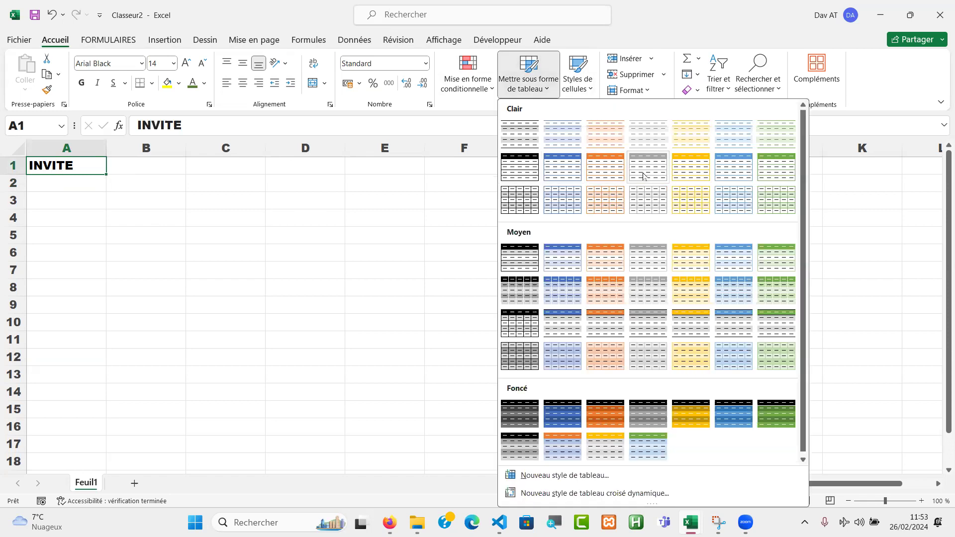
pyautogui.click(563, 172)
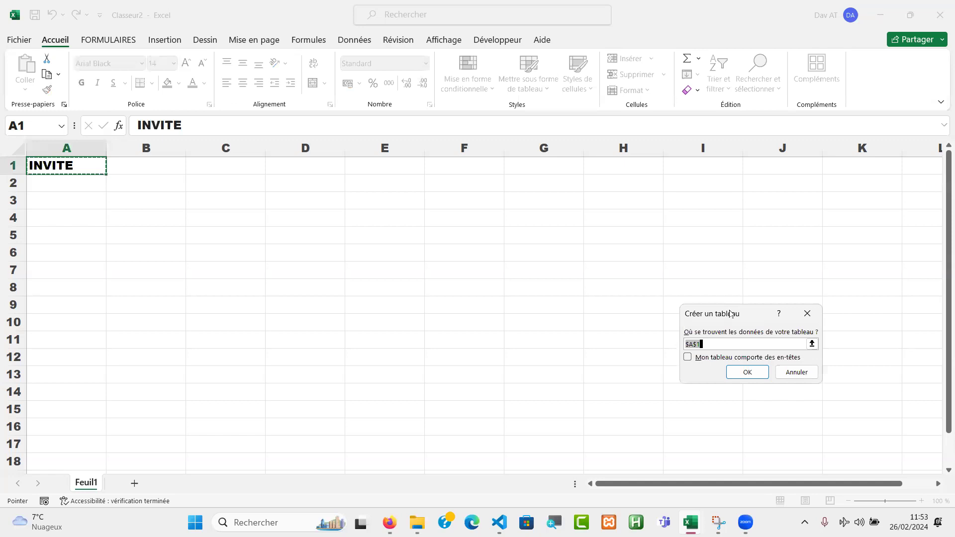
pyautogui.moveTo(730, 313); pyautogui.dragTo(290, 189)
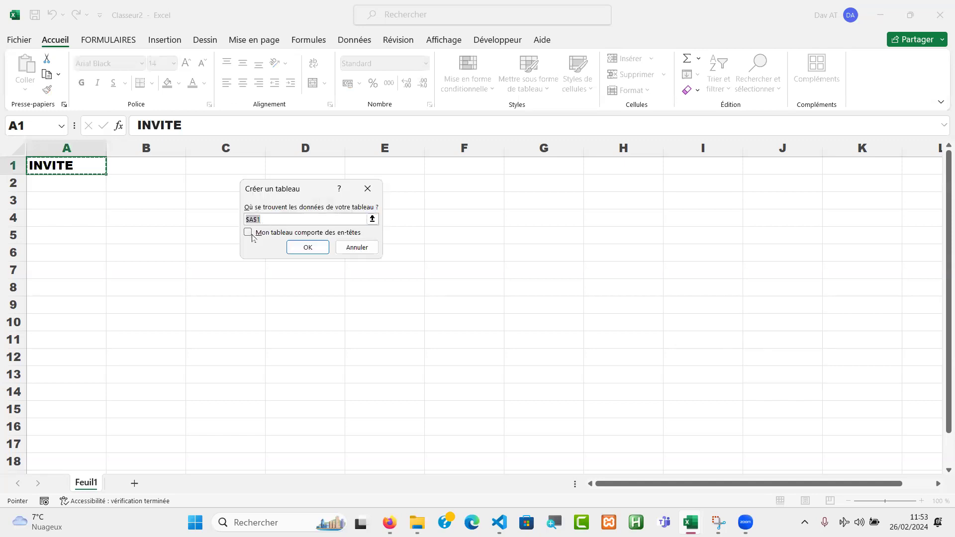
pyautogui.click(252, 235)
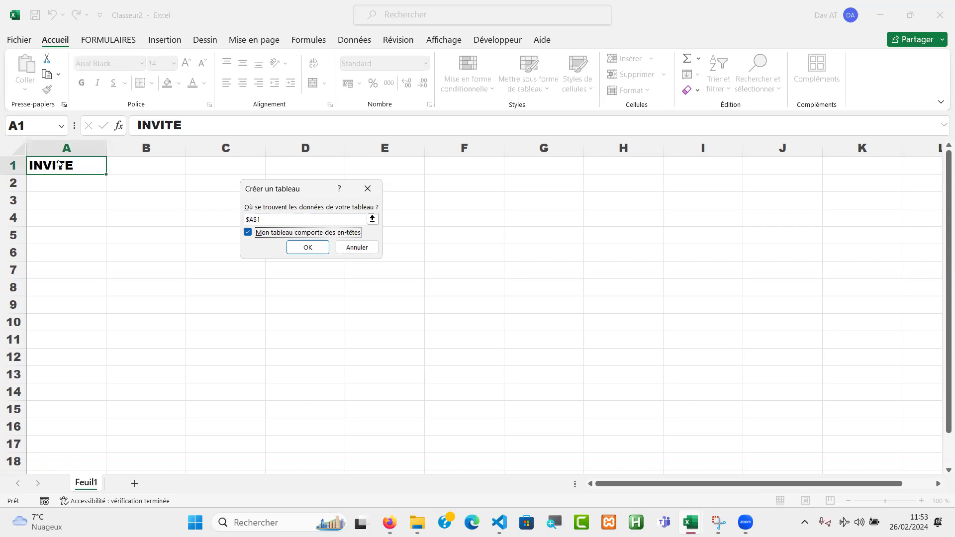
pyautogui.click(307, 247)
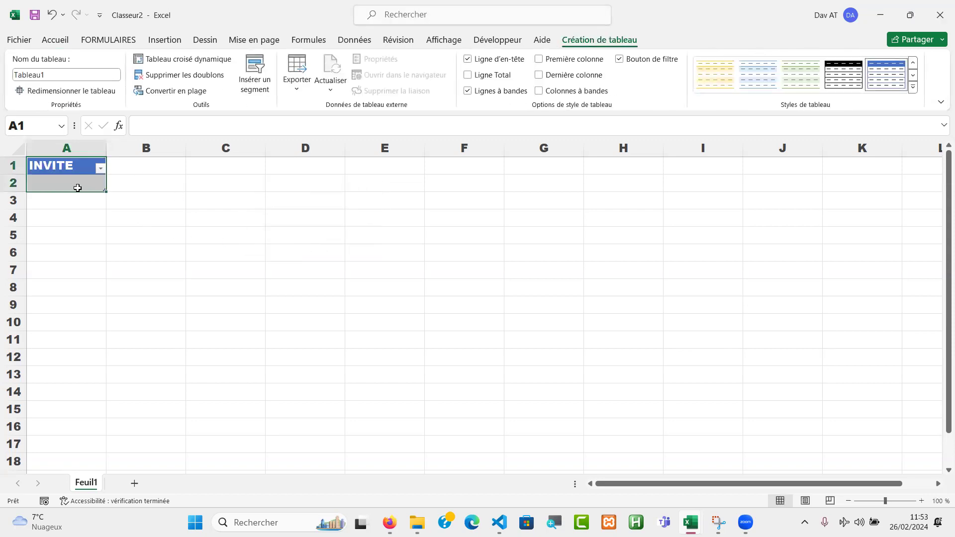
# Extend the table with the column headings MENUS, NOMBRE and RETOUR in B1 to D1
pyautogui.click(145, 167)
pyautogui.click(68, 181)
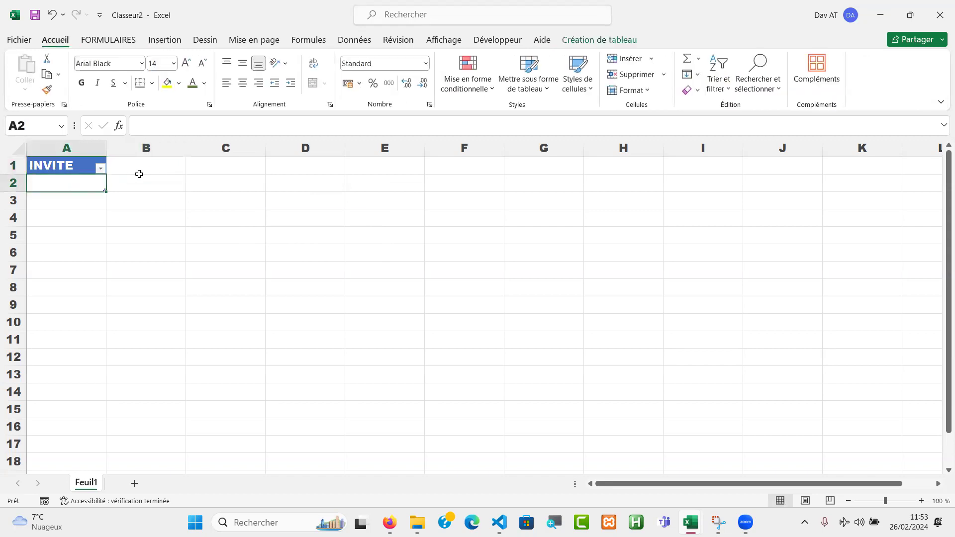
pyautogui.click(153, 168)
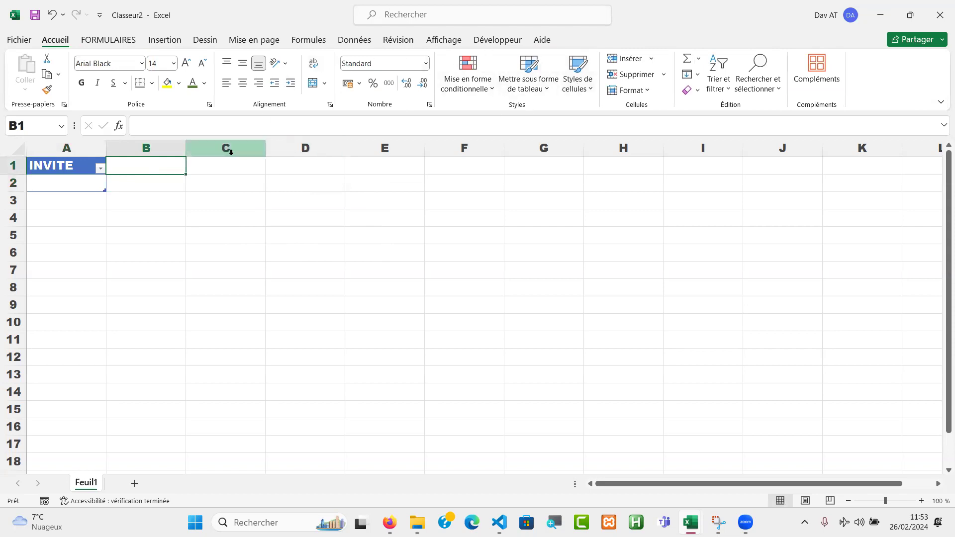
pyautogui.write('MENU')
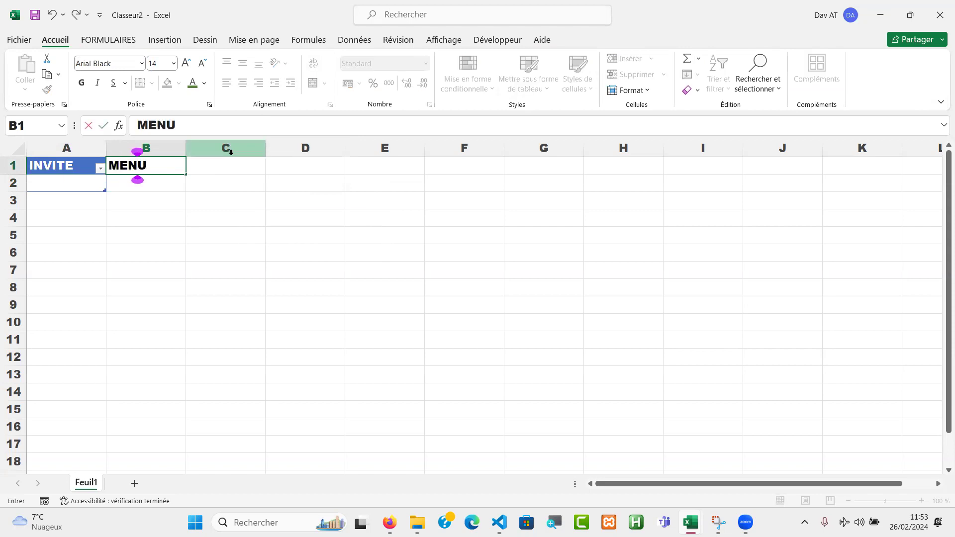
pyautogui.write('S')
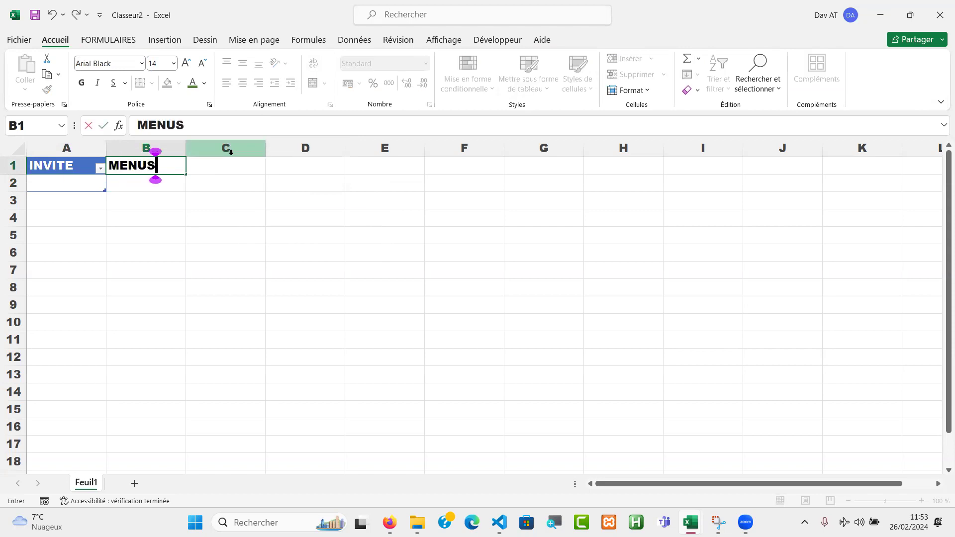
pyautogui.press('Tab')
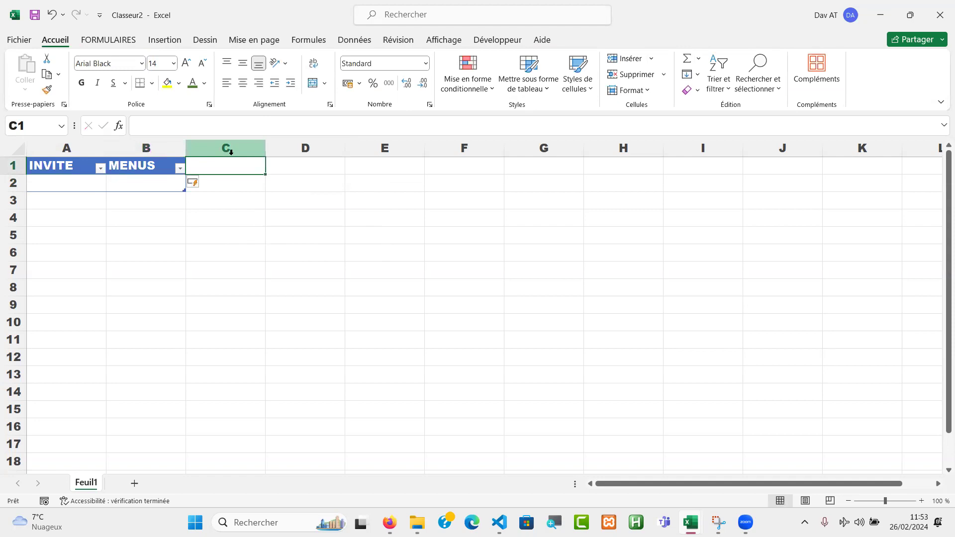
pyautogui.write('NOMBRE')
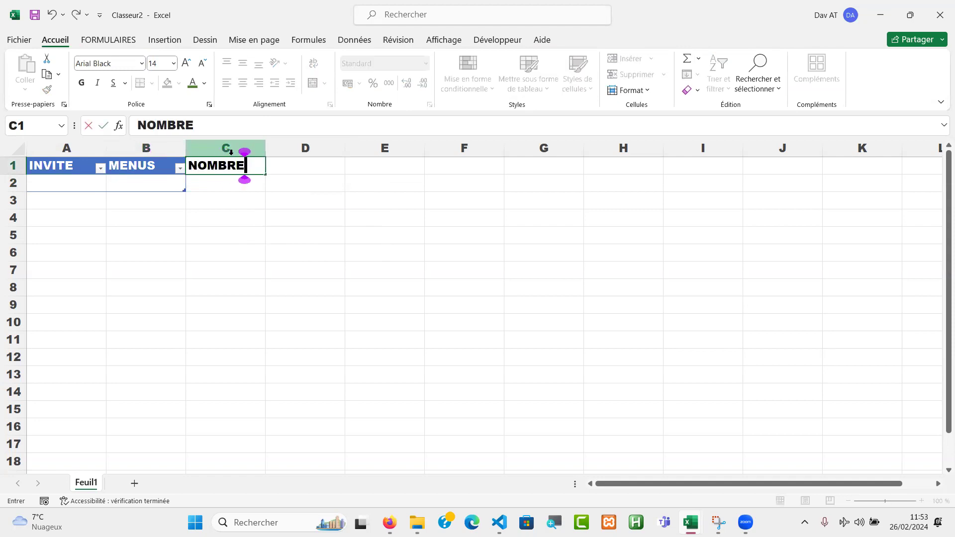
pyautogui.press('Tab')
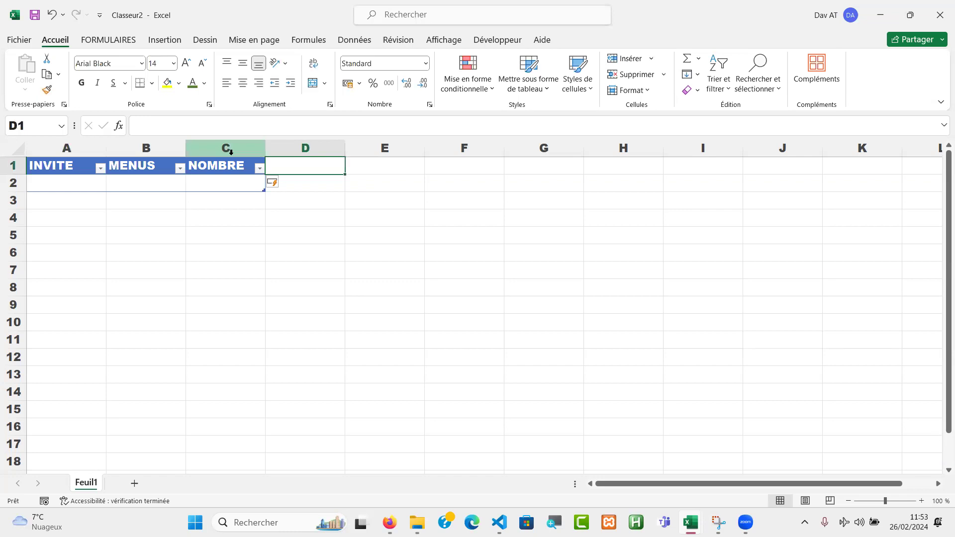
pyautogui.write('RETOUR')
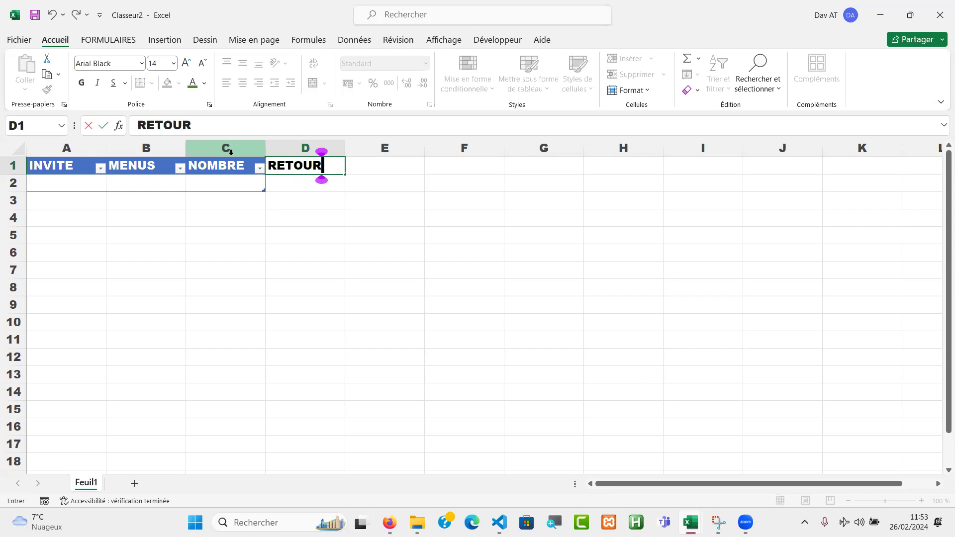
pyautogui.press('Return')
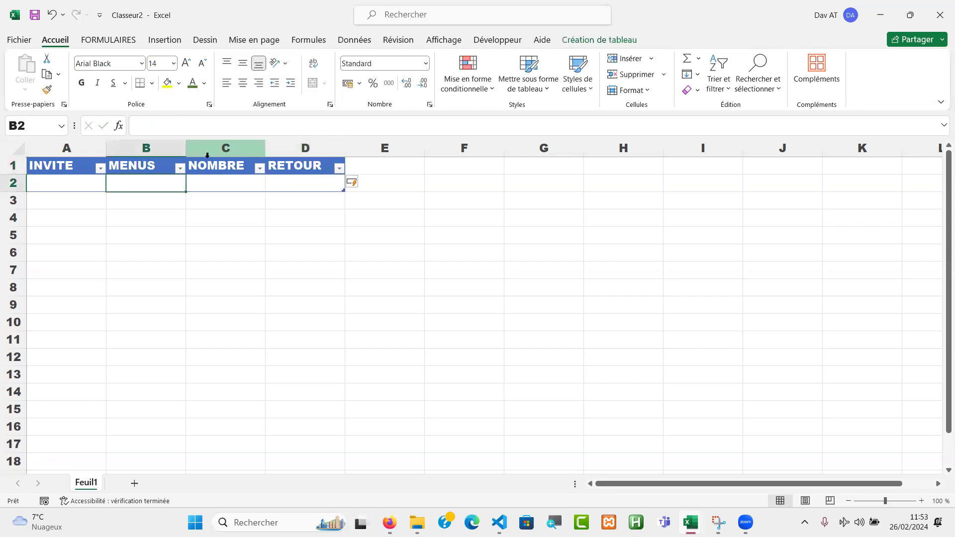
# Fill the first table row with the guest's surname, RAS as menu, 2 as number and ACHAT as return, and add a new row
pyautogui.click(48, 180)
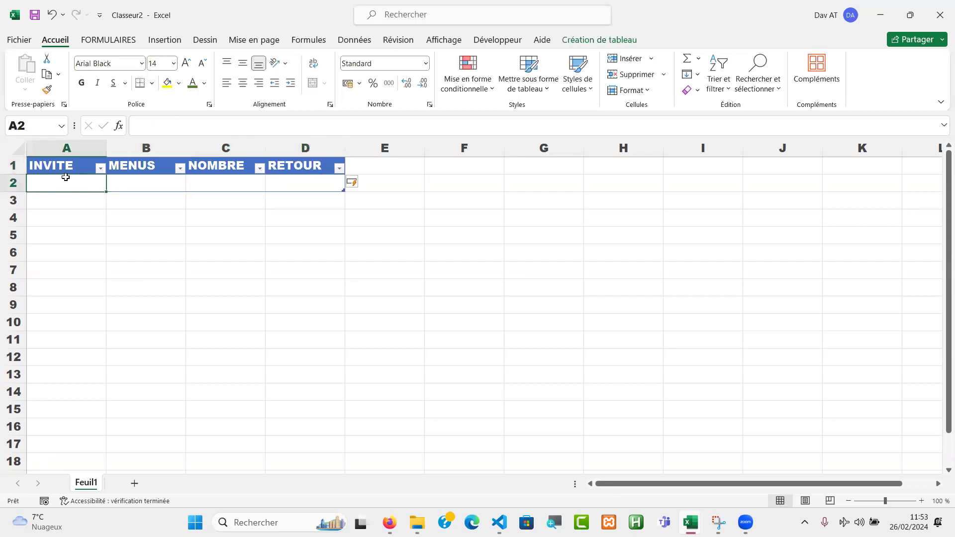
pyautogui.write('DUPONT')
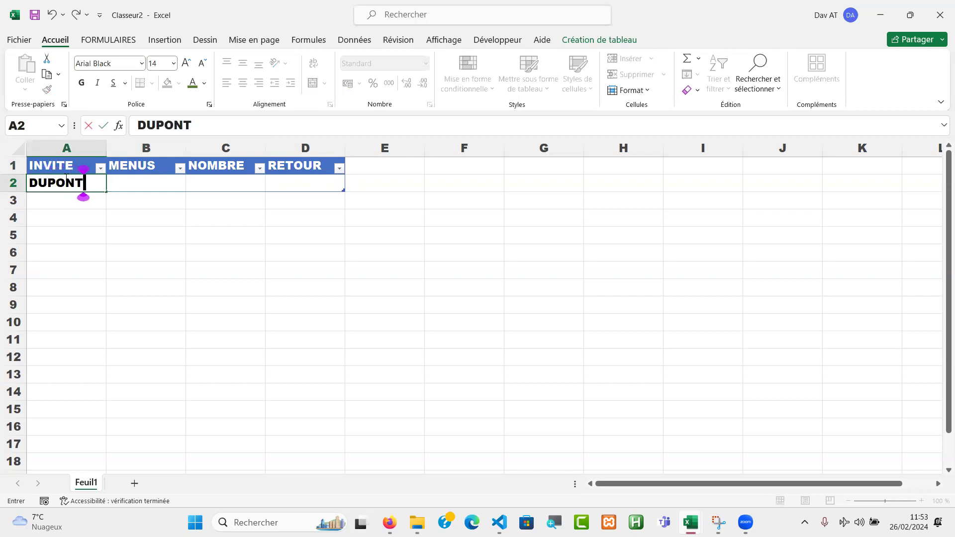
pyautogui.press('Tab')
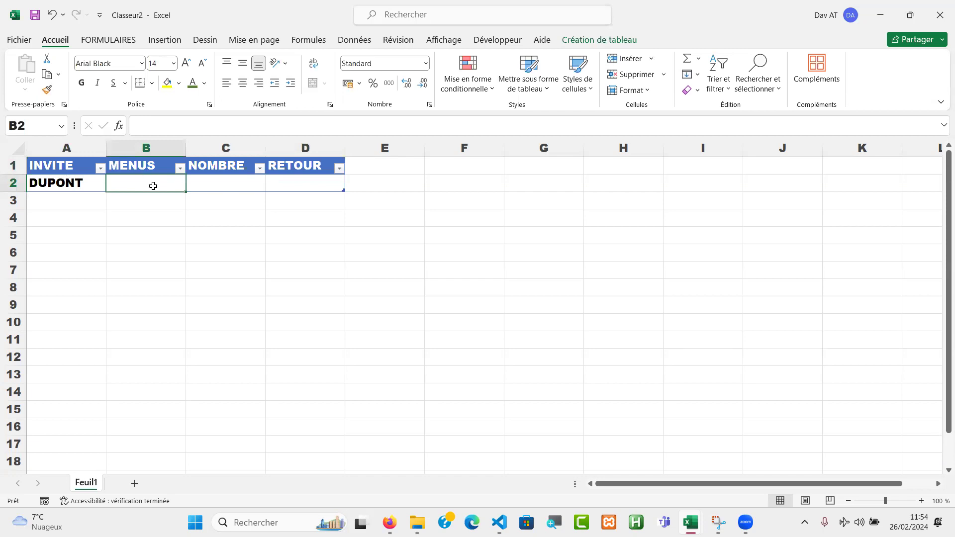
pyautogui.write('RAS')
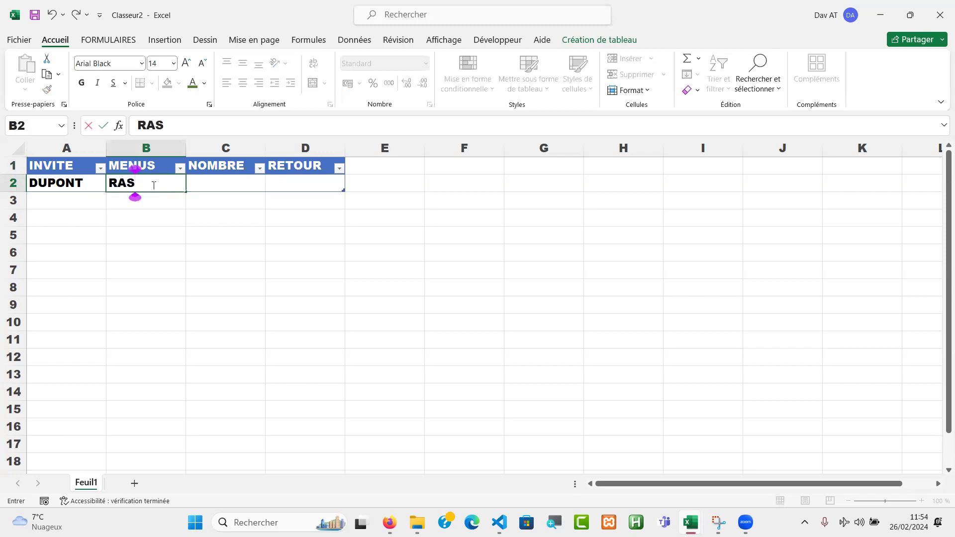
pyautogui.press('Tab')
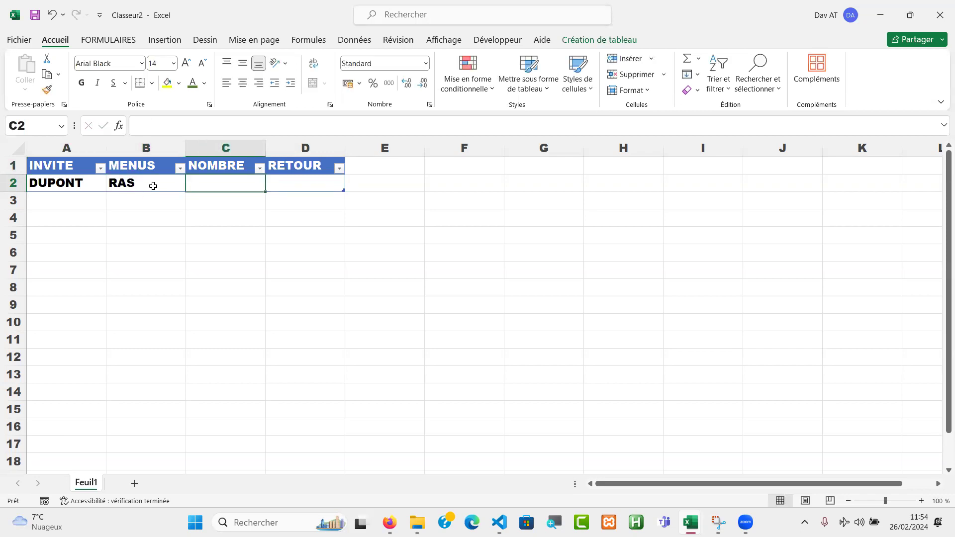
pyautogui.write('2')
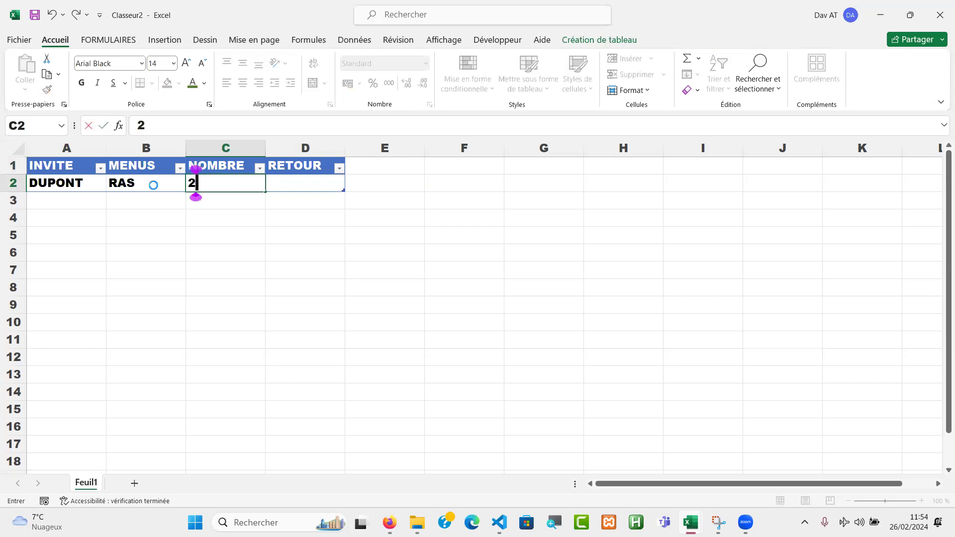
pyautogui.press('Tab')
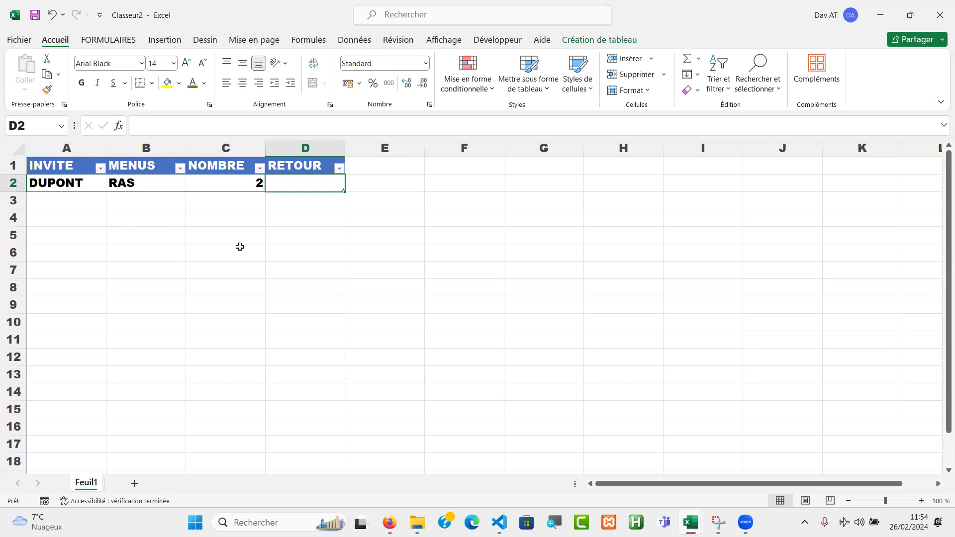
pyautogui.write('AC')
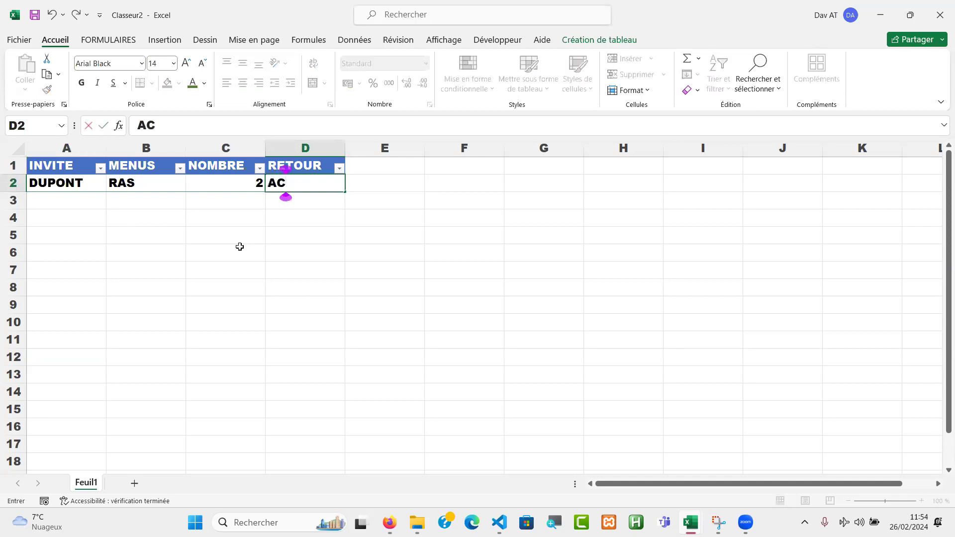
pyautogui.write('HAT')
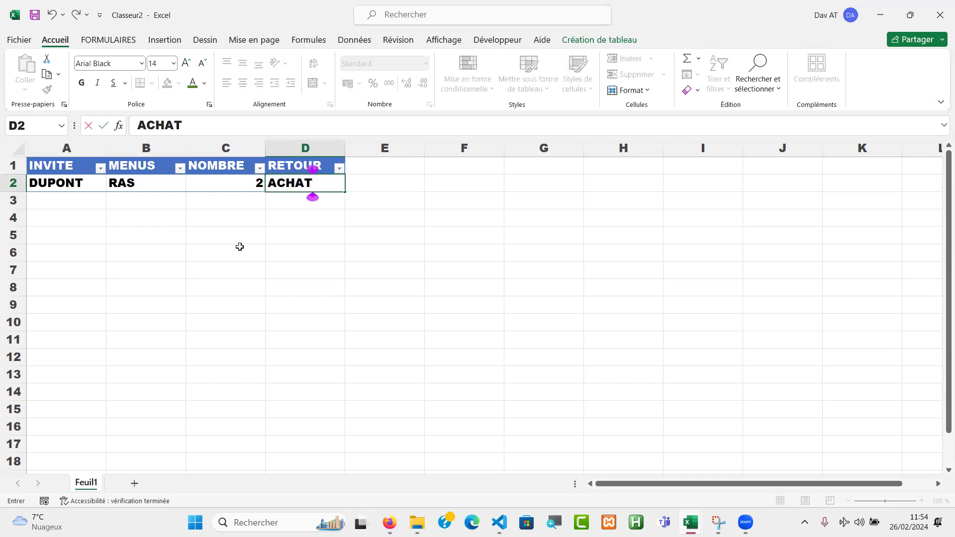
pyautogui.press('Tab')
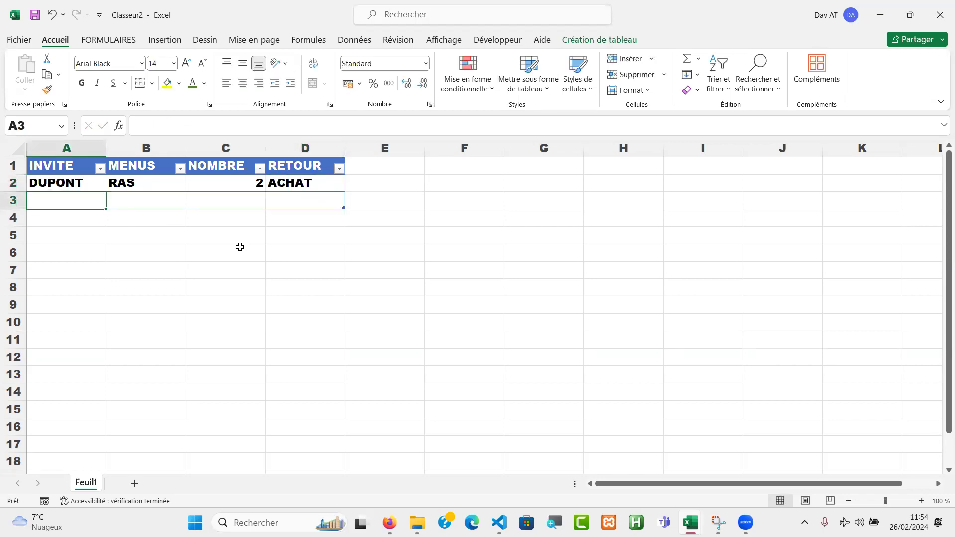
# Enter the second guest's surname in A3 and "RAS ." in the MENUS column
pyautogui.write('MARTIN')
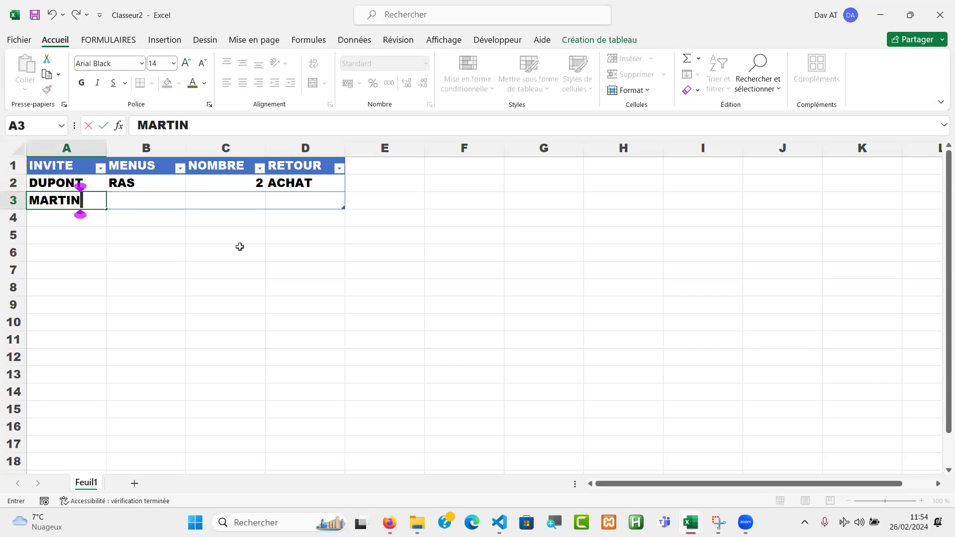
pyautogui.press('Tab')
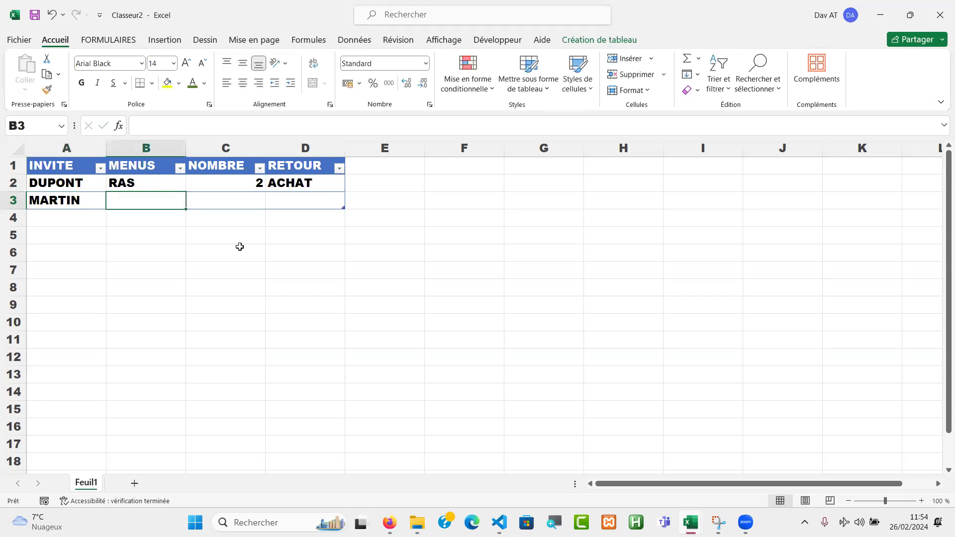
pyautogui.write('RAS')
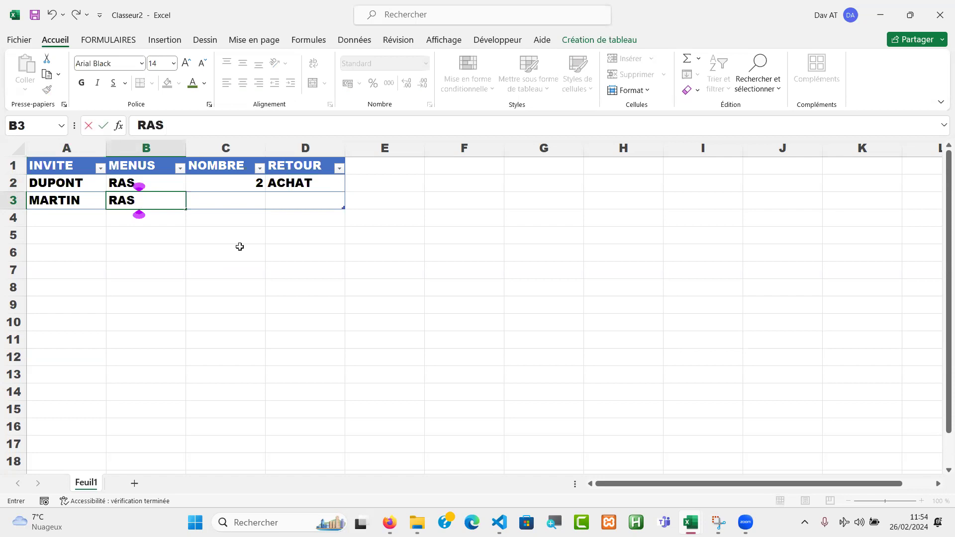
pyautogui.write(' .')
pyautogui.press('Tab')
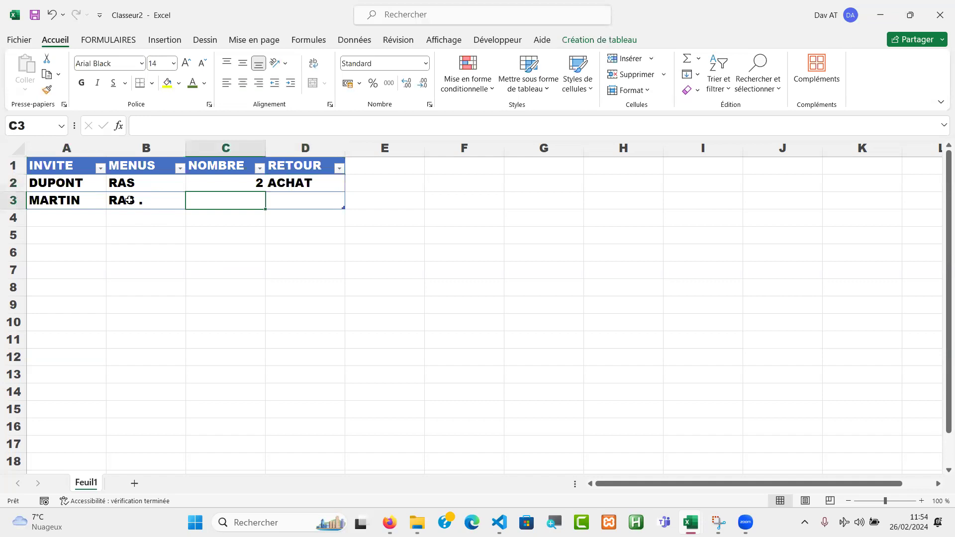
# Examine the distinct entries in the MENUS column's filter list, leaving the filter unchanged, and select the second guest's menu
pyautogui.click(180, 169)
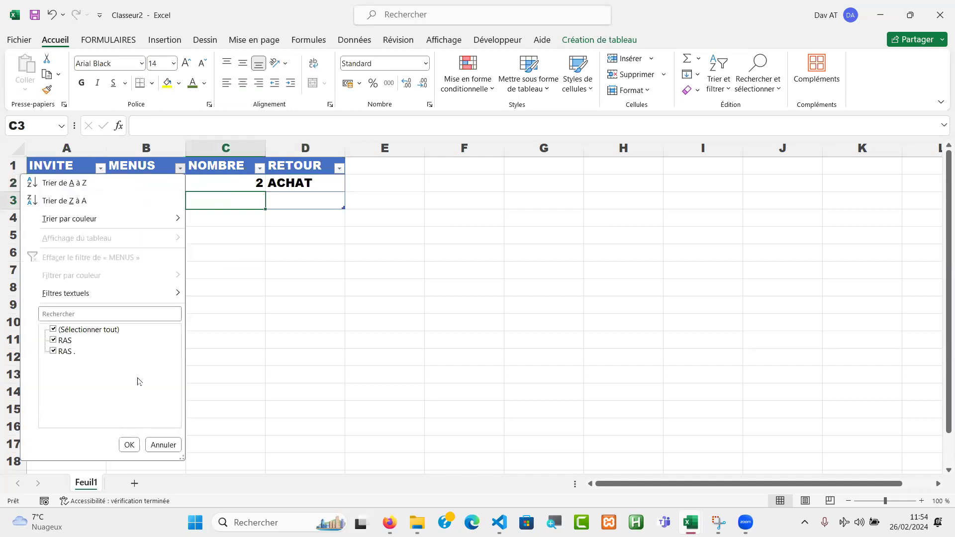
pyautogui.click(160, 445)
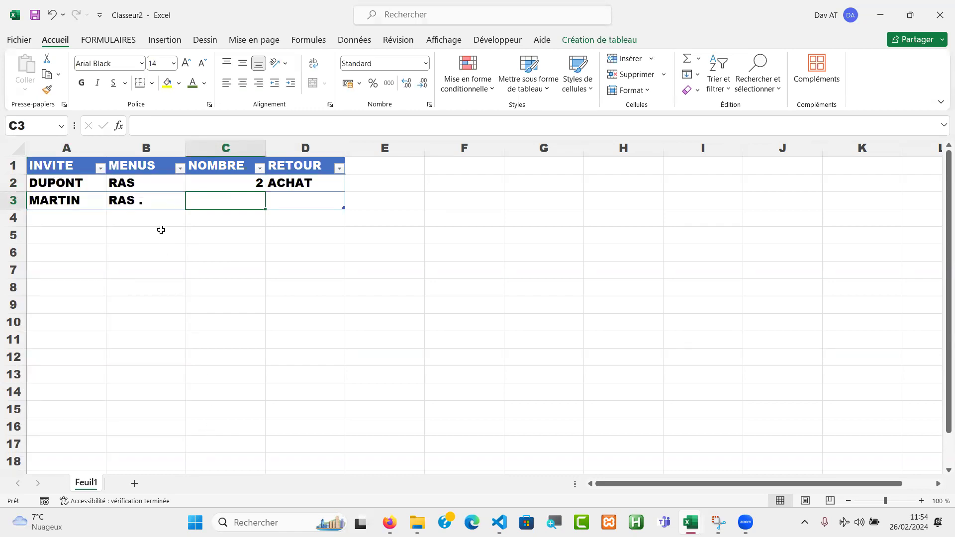
pyautogui.click(151, 193)
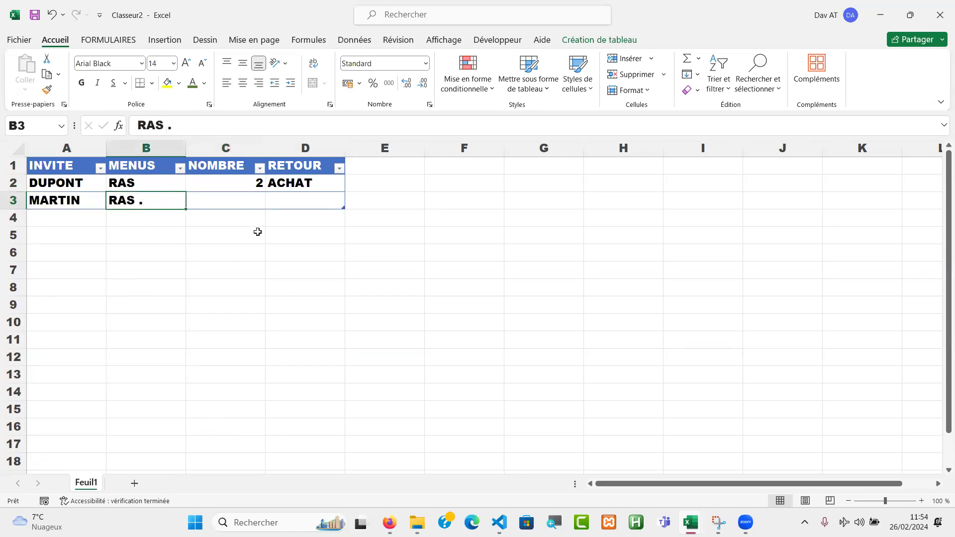
# Set the second guest's NOMBRE value to 3
pyautogui.click(235, 198)
pyautogui.write('3')
pyautogui.press('Tab')
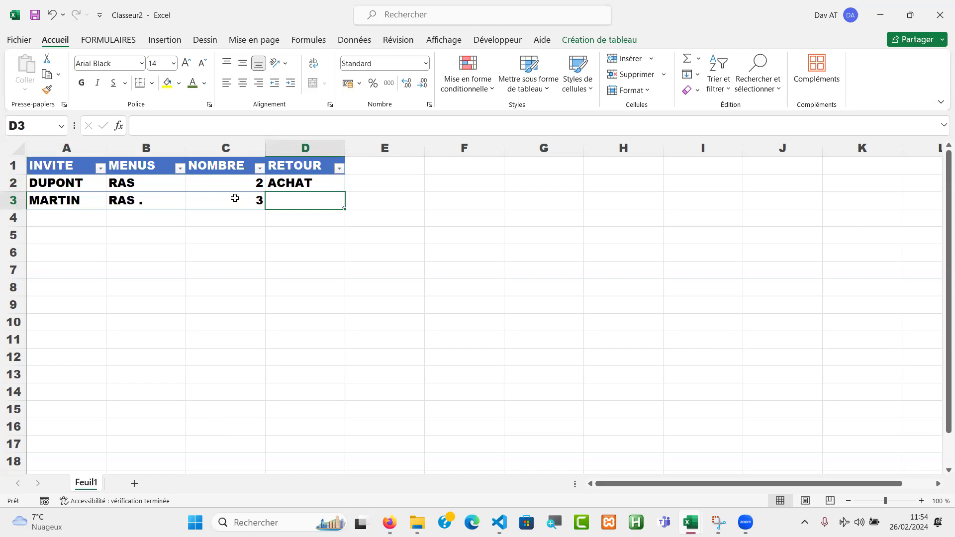
# Enter S/A as the second guest's RETOUR value and add a new row to the table
pyautogui.write('S/A')
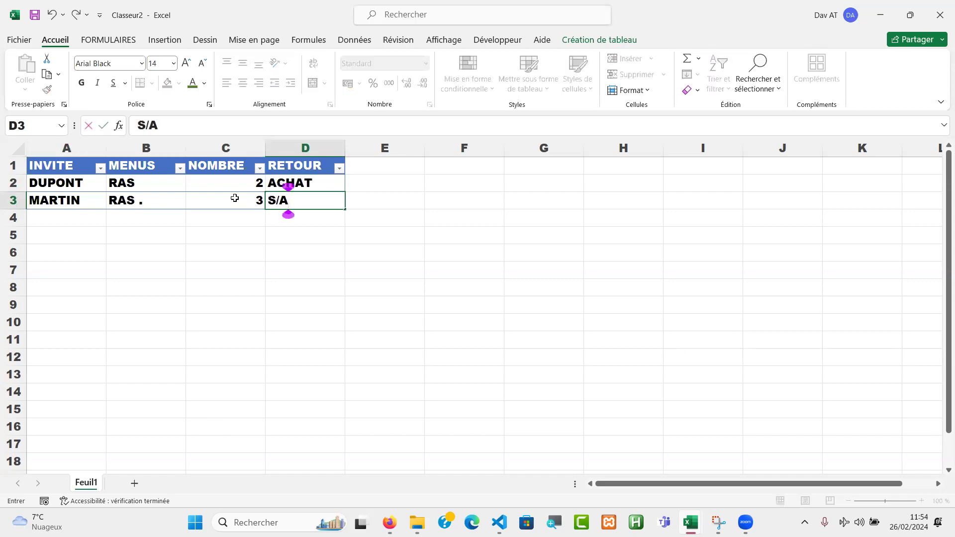
pyautogui.press('Return')
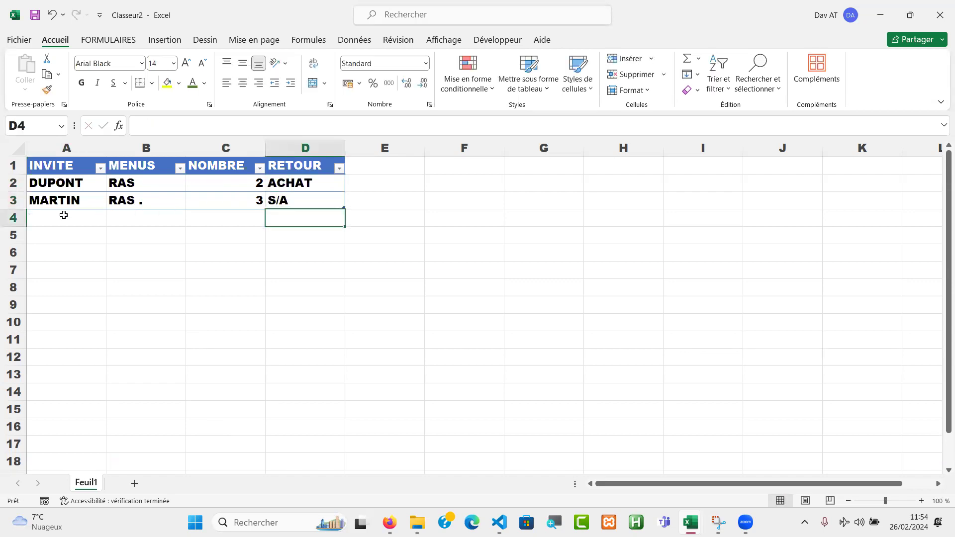
pyautogui.click(133, 181)
pyautogui.moveTo(133, 181); pyautogui.dragTo(145, 200)
pyautogui.click(152, 201)
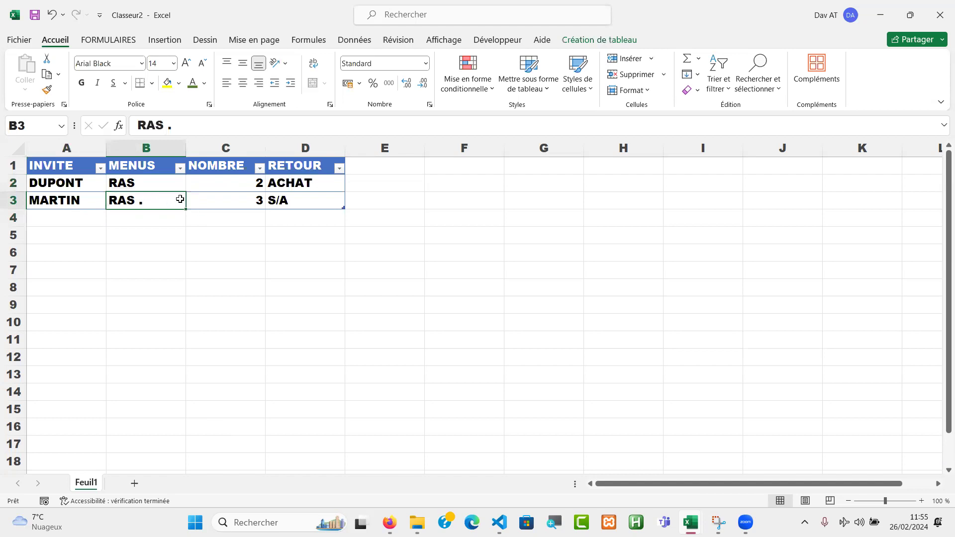
pyautogui.press('Tab')
pyautogui.press('Tab')
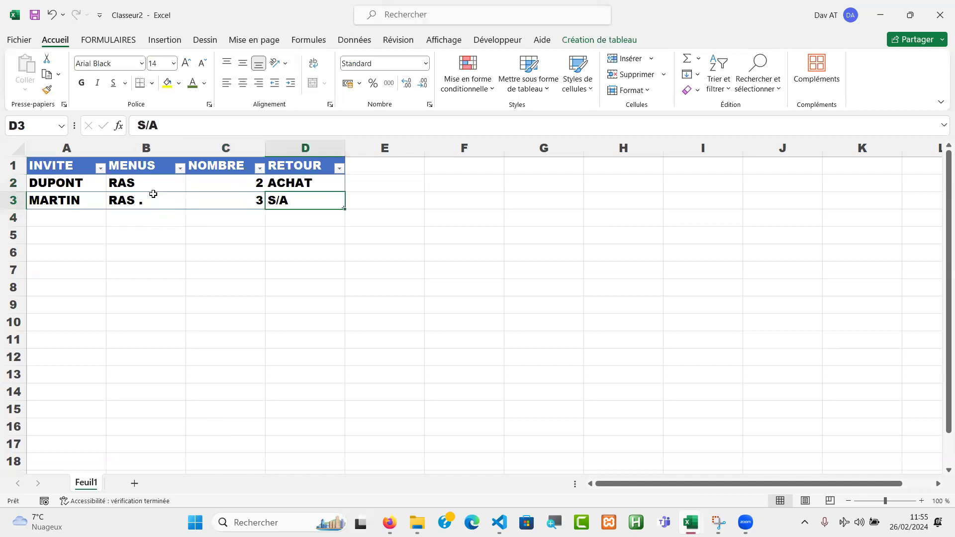
pyautogui.press('Tab')
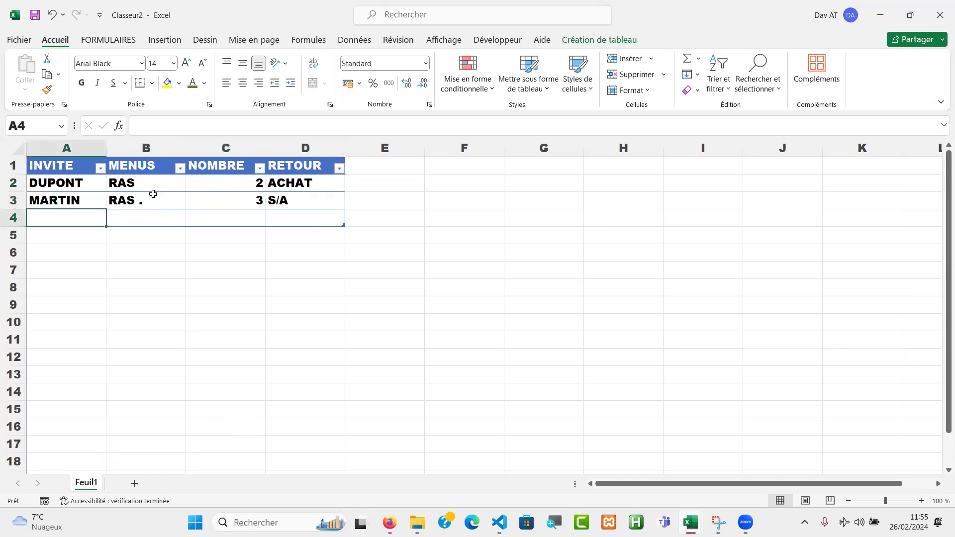
# Enter the third guest's surname in A4 and VEGAN in the MENUS column
pyautogui.write('DURAN')
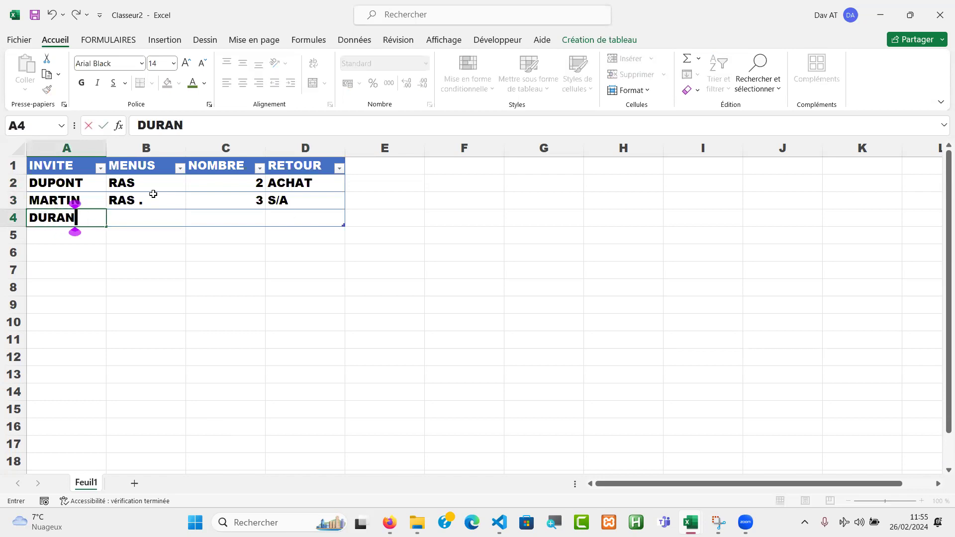
pyautogui.write('D')
pyautogui.press('Tab')
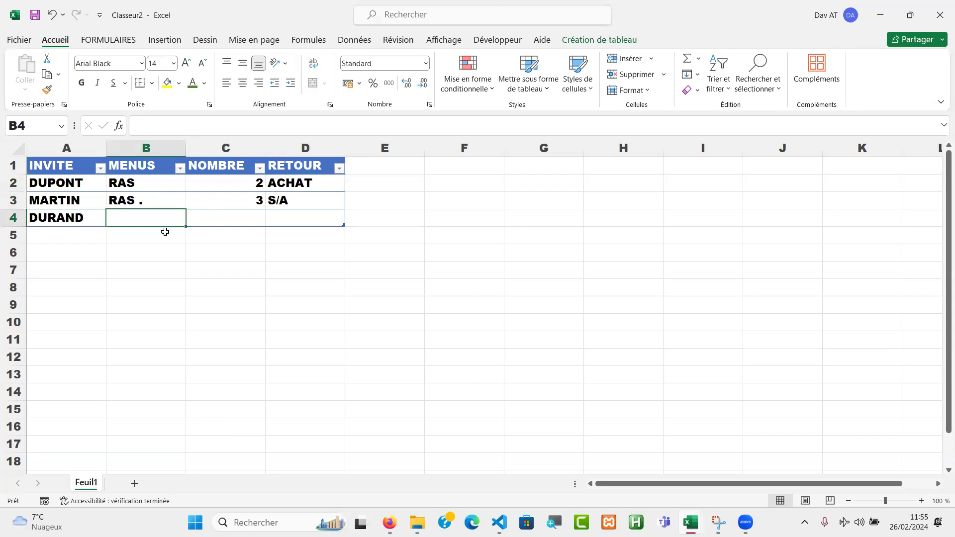
pyautogui.write('VEGA')
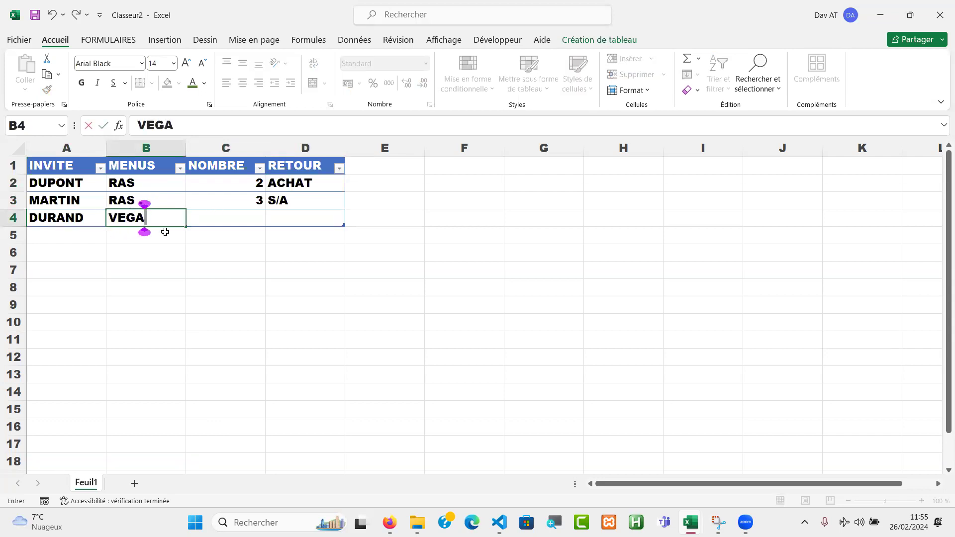
pyautogui.write('N')
pyautogui.press('Tab')
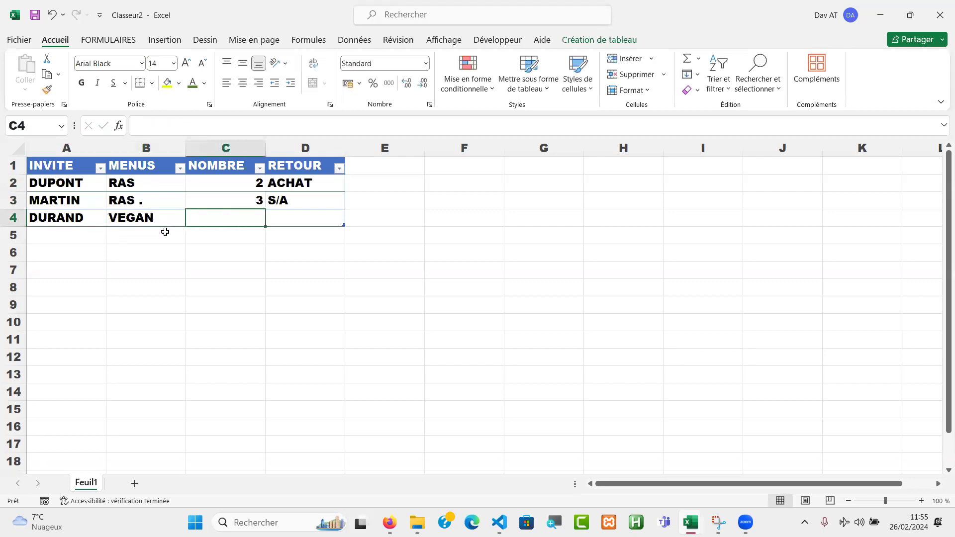
# Set the third guest's NOMBRE to 2 and RETOUR to ACHATS
pyautogui.write('2')
pyautogui.press('Tab')
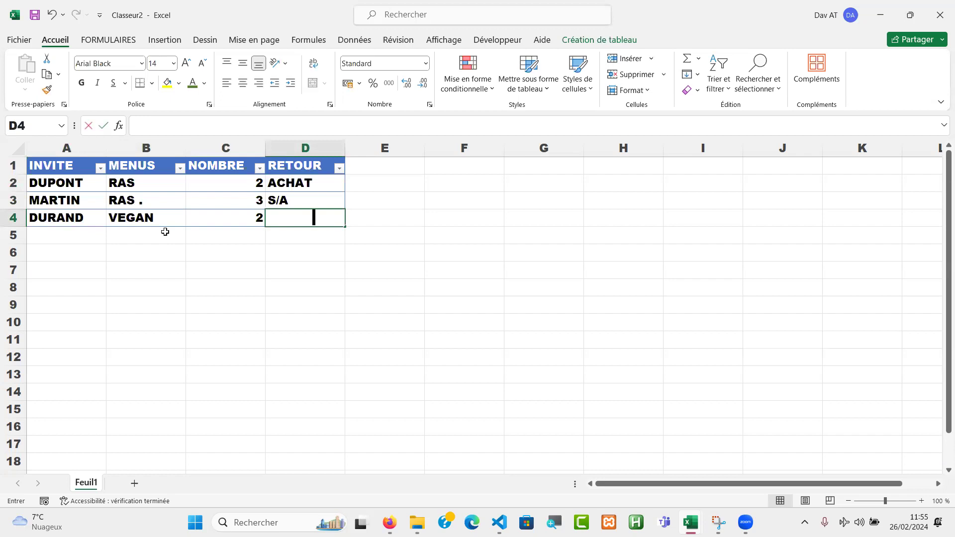
pyautogui.write('ACHAT')
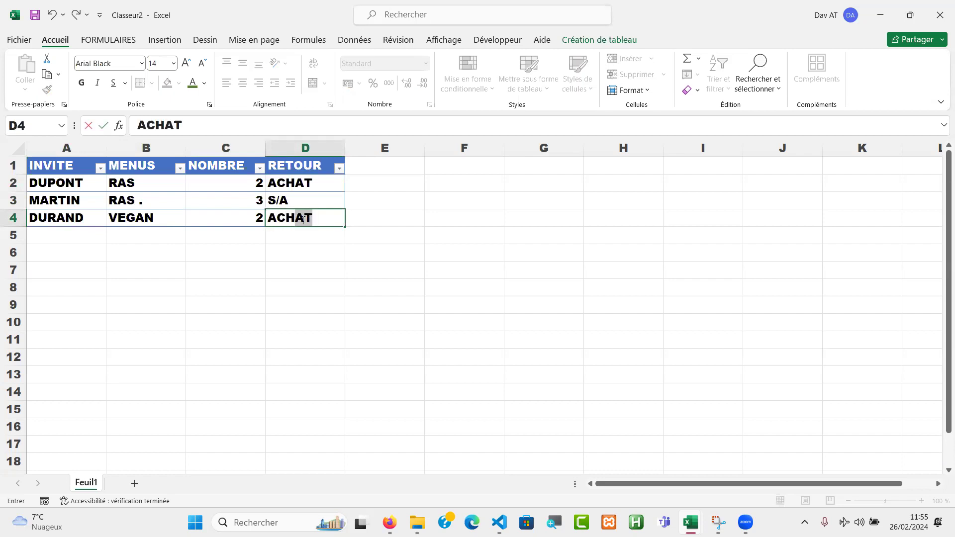
pyautogui.click(321, 221)
pyautogui.write('S')
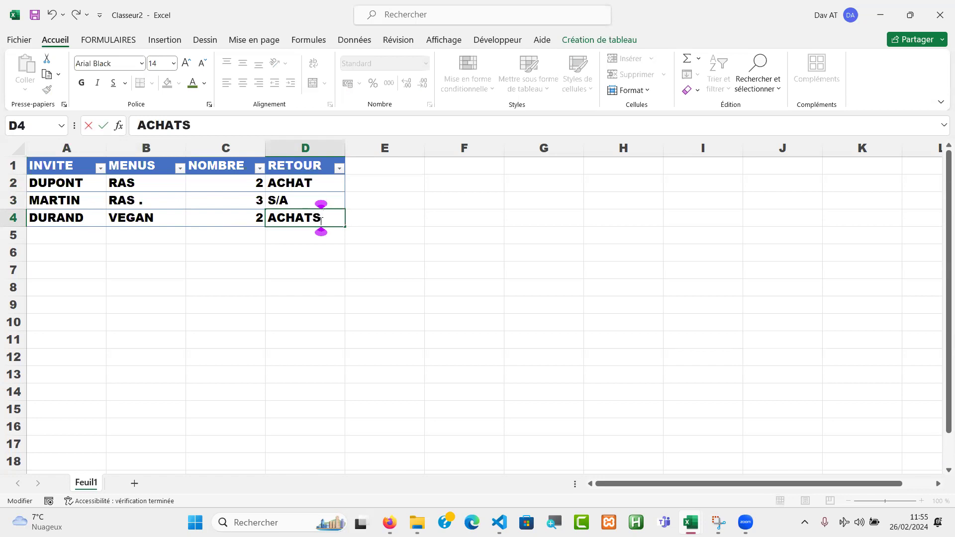
pyautogui.press('Return')
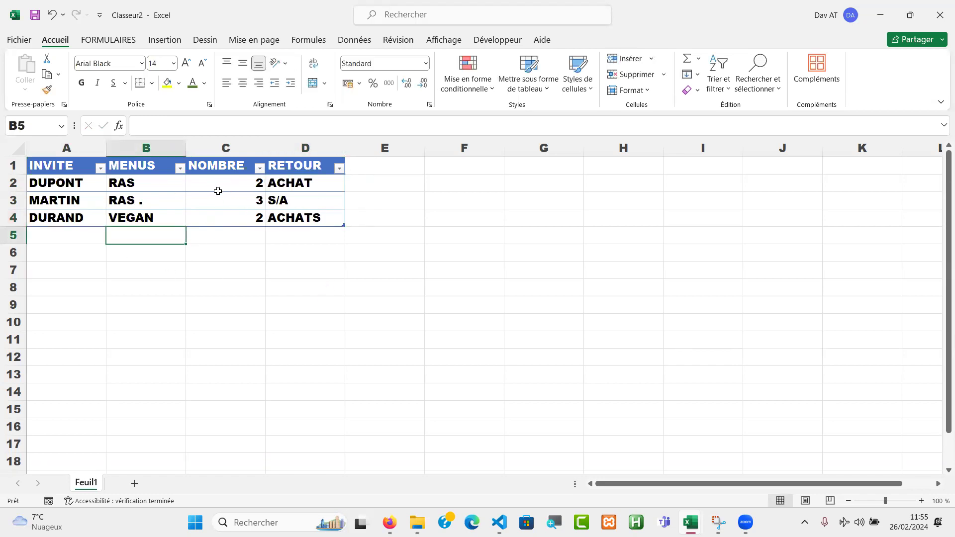
# Examine the NOMBRE values of the three guests in C2:C4
pyautogui.moveTo(230, 182); pyautogui.dragTo(229, 212)
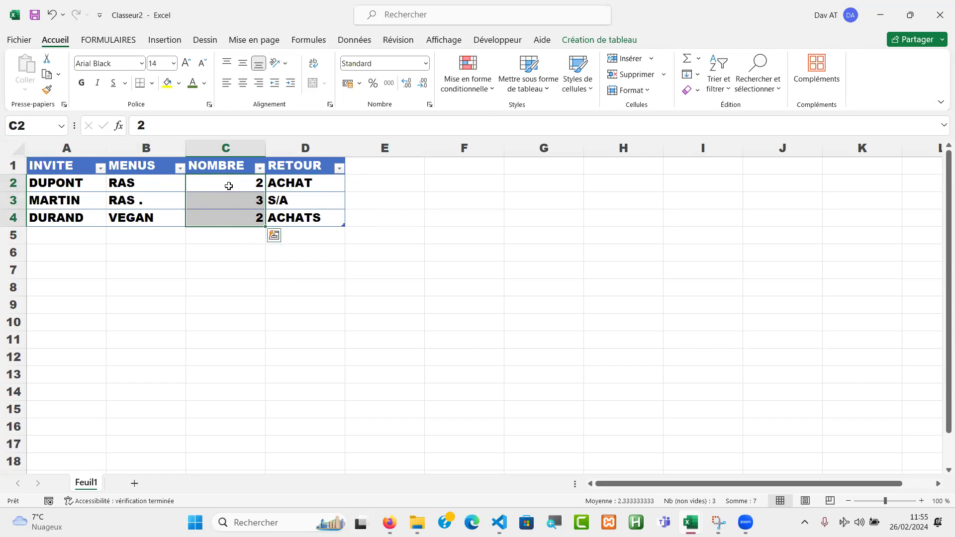
pyautogui.click(229, 183)
pyautogui.click(647, 291)
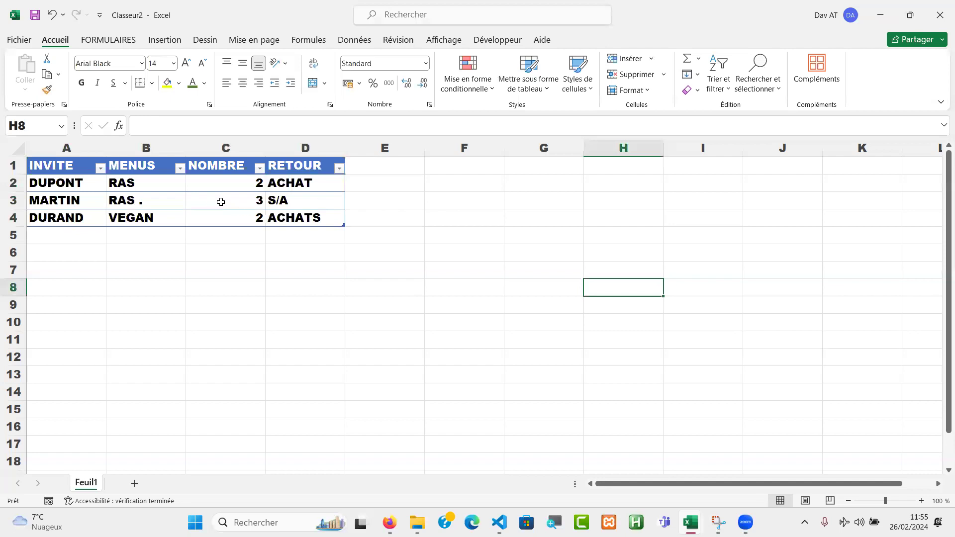
# Add a total row to the guest table
pyautogui.click(240, 200)
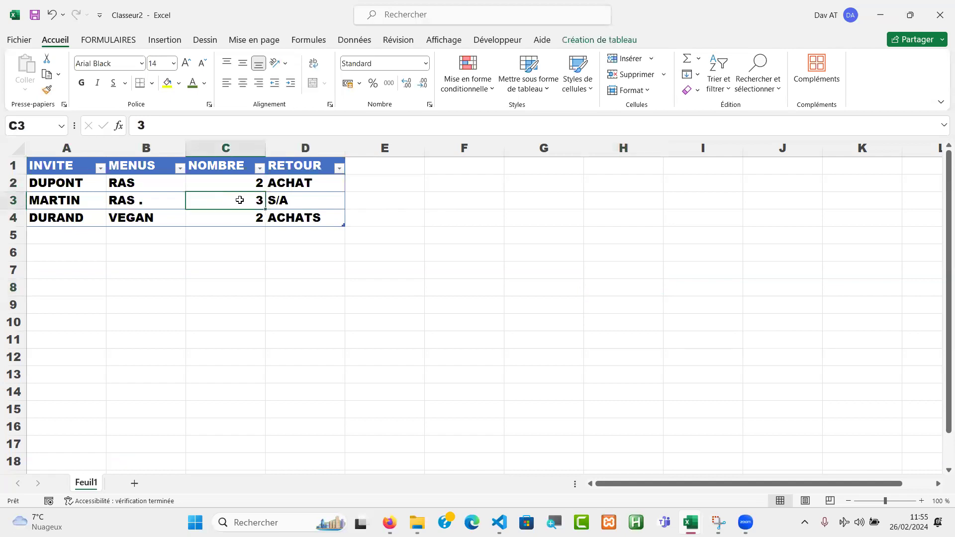
pyautogui.click(591, 42)
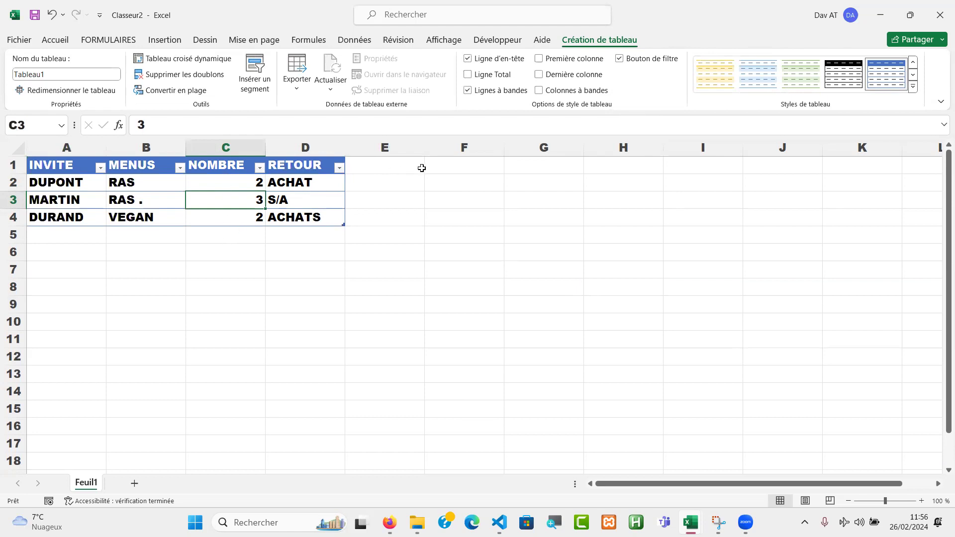
pyautogui.click(468, 74)
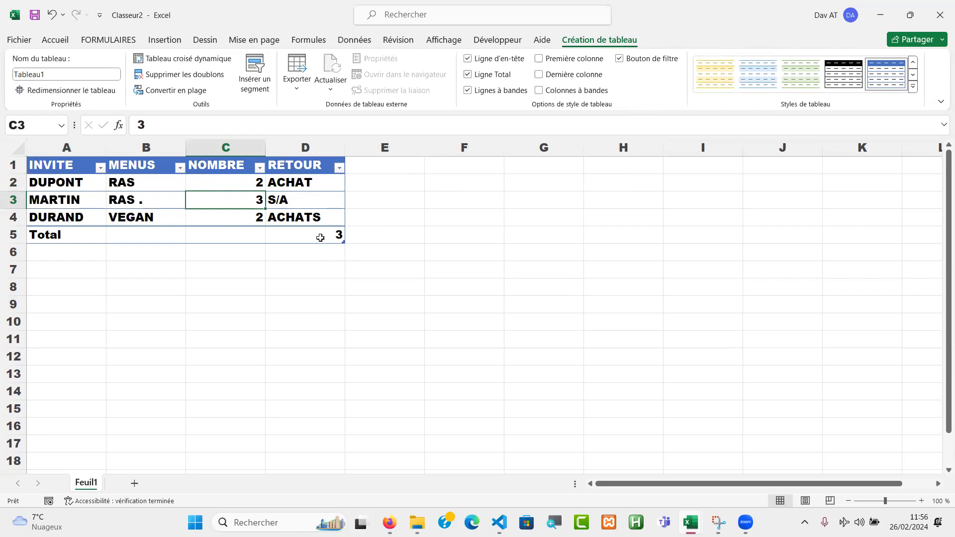
# Clear the RETOUR column's total and set the NOMBRE column's total to Somme
pyautogui.click(320, 237)
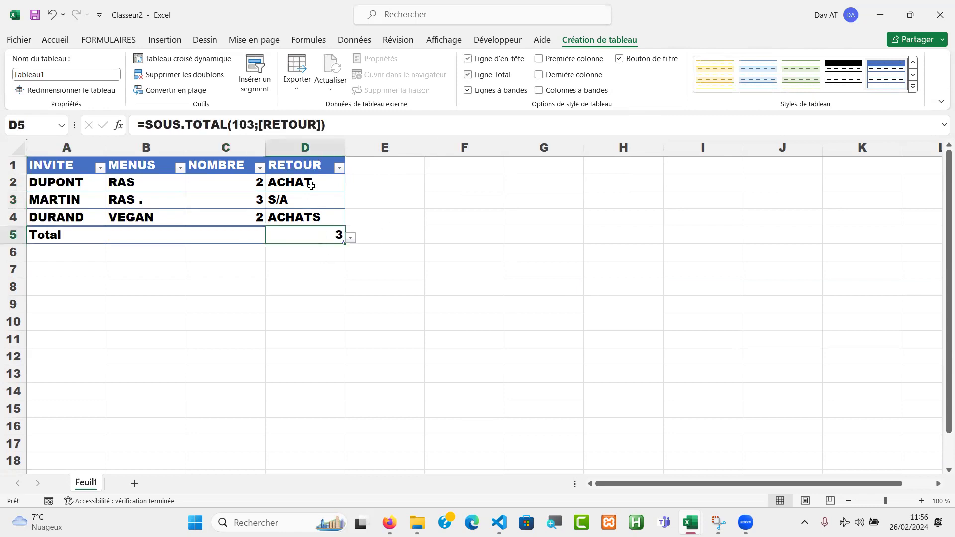
pyautogui.click(351, 237)
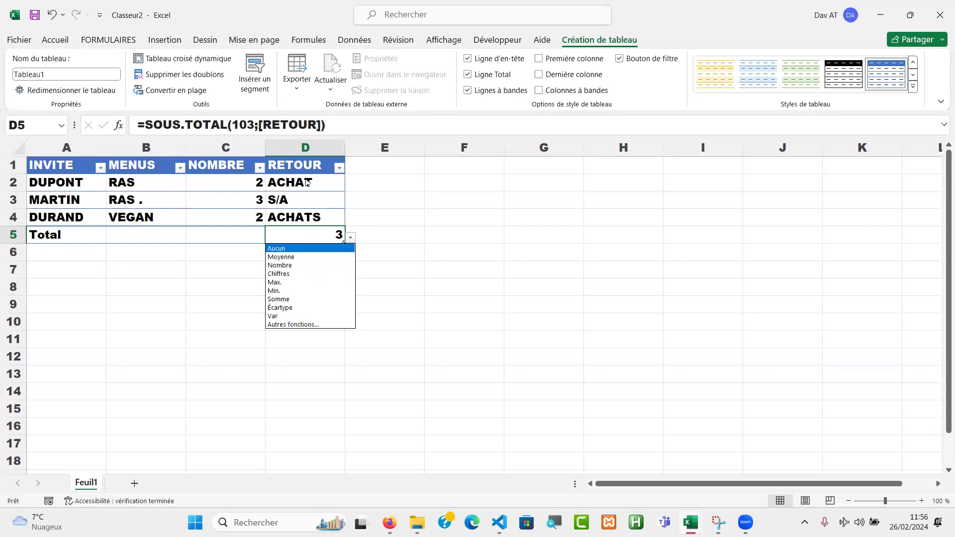
pyautogui.click(320, 238)
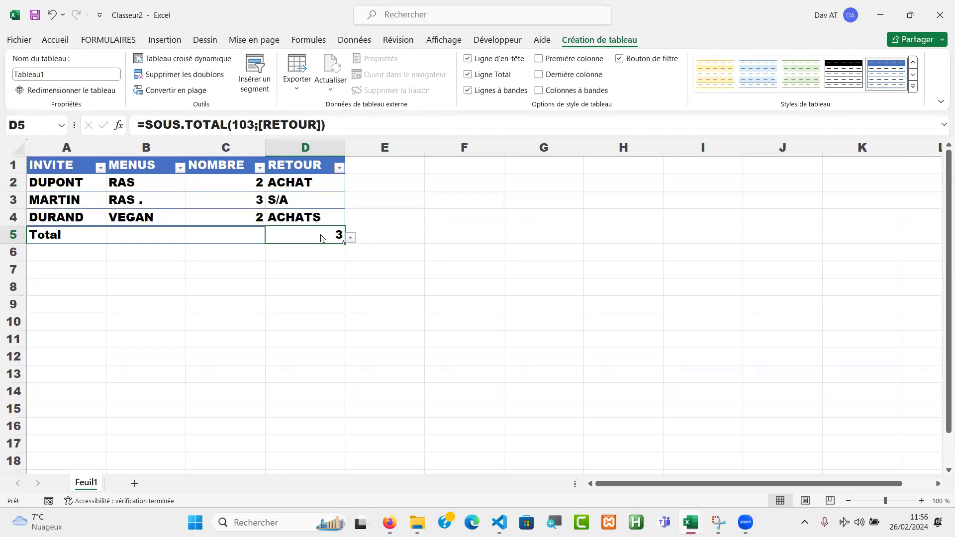
pyautogui.press('Delete')
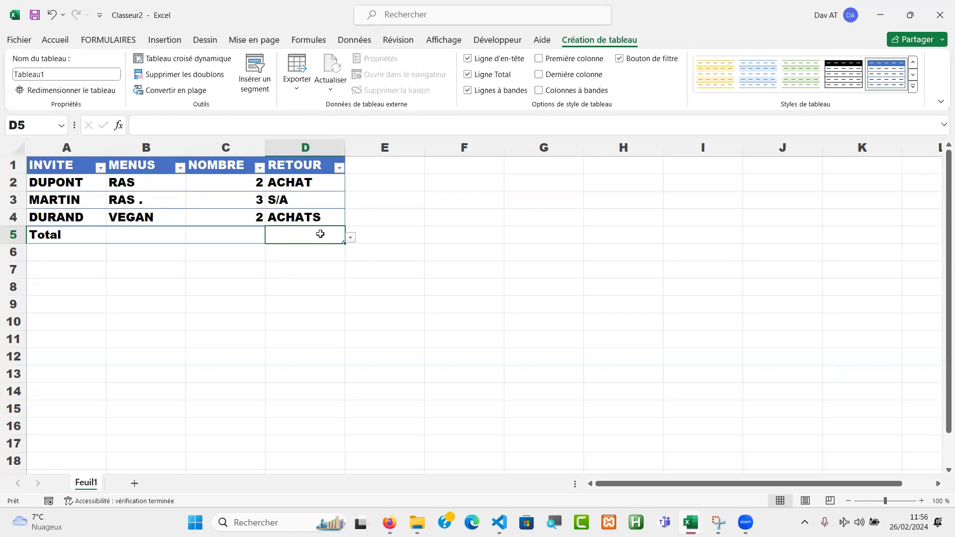
pyautogui.click(236, 234)
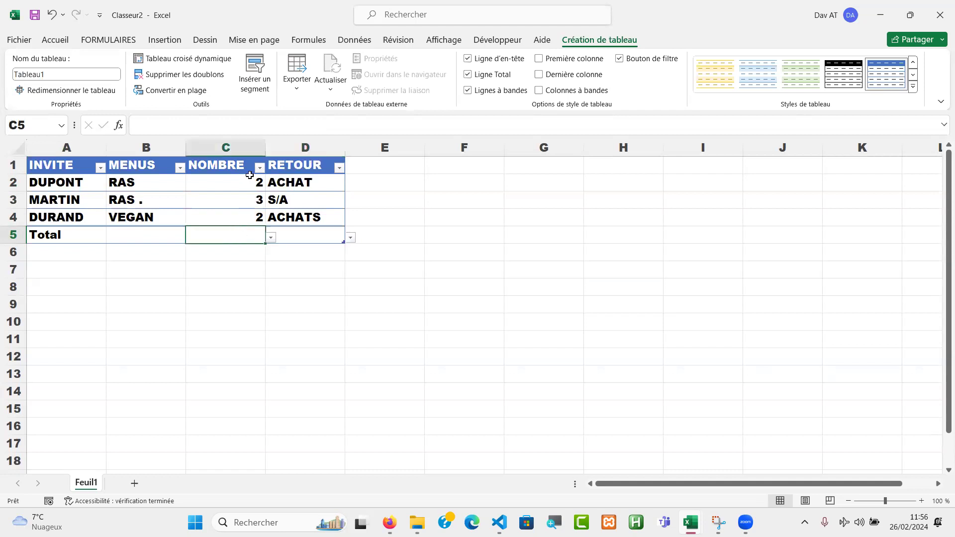
pyautogui.click(271, 238)
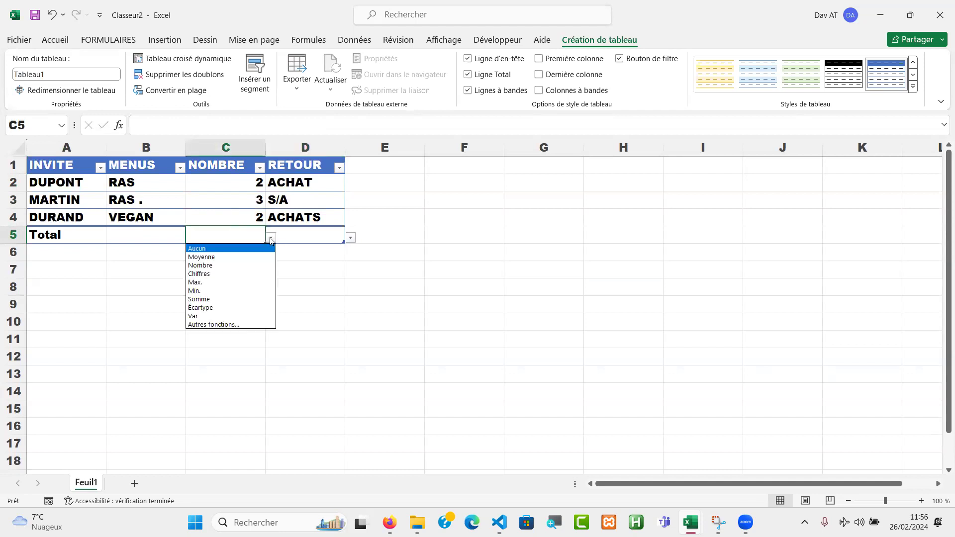
pyautogui.click(219, 299)
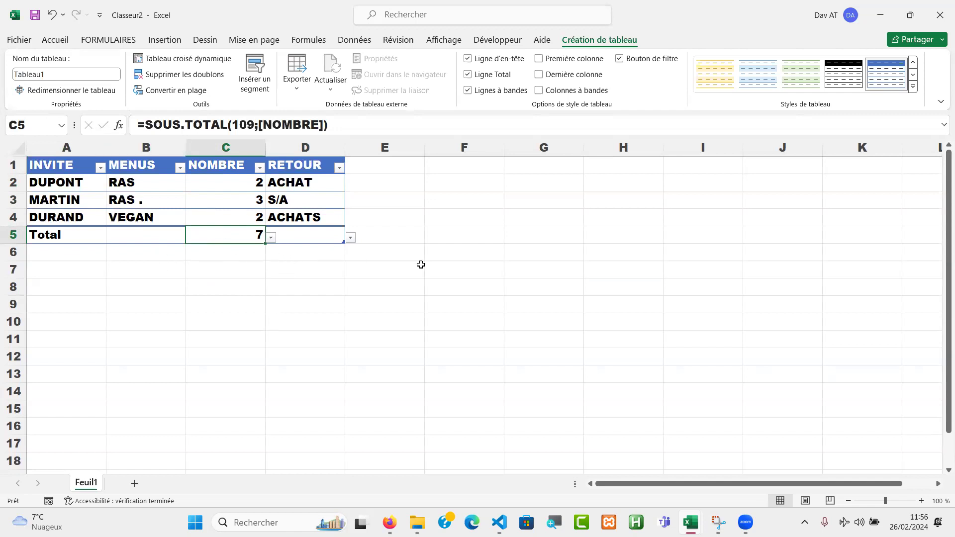
# Compare the three guests' entries in the MENUS column
pyautogui.click(134, 180)
pyautogui.click(152, 205)
pyautogui.click(151, 229)
pyautogui.click(150, 204)
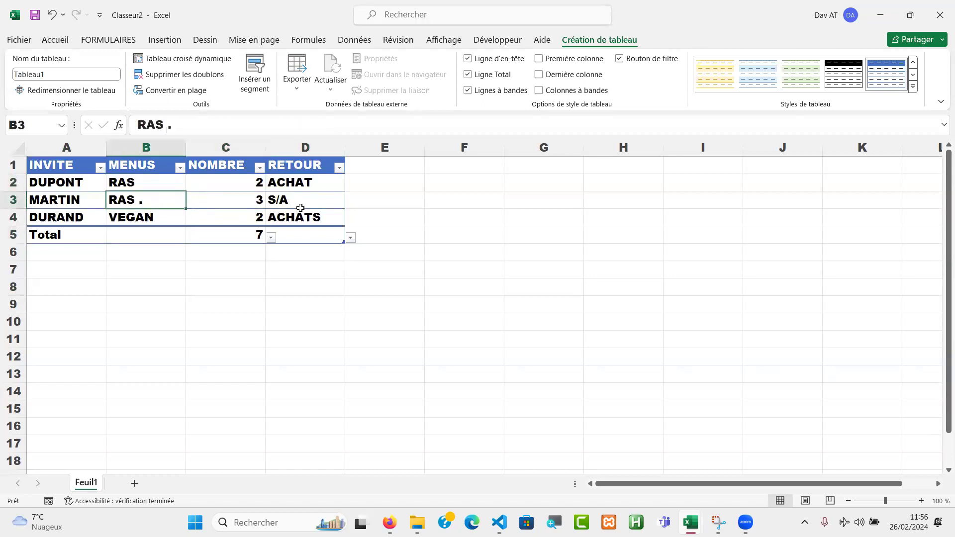
pyautogui.click(143, 183)
pyautogui.moveTo(142, 183); pyautogui.dragTo(145, 209)
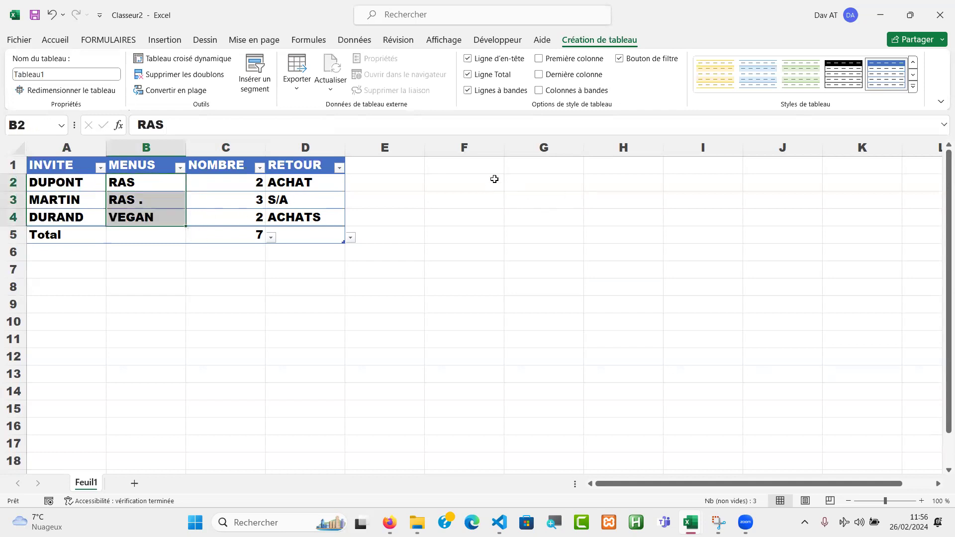
# Enter the heading LISTE DES MENUS in F1 and fit column F's width to it
pyautogui.click(484, 167)
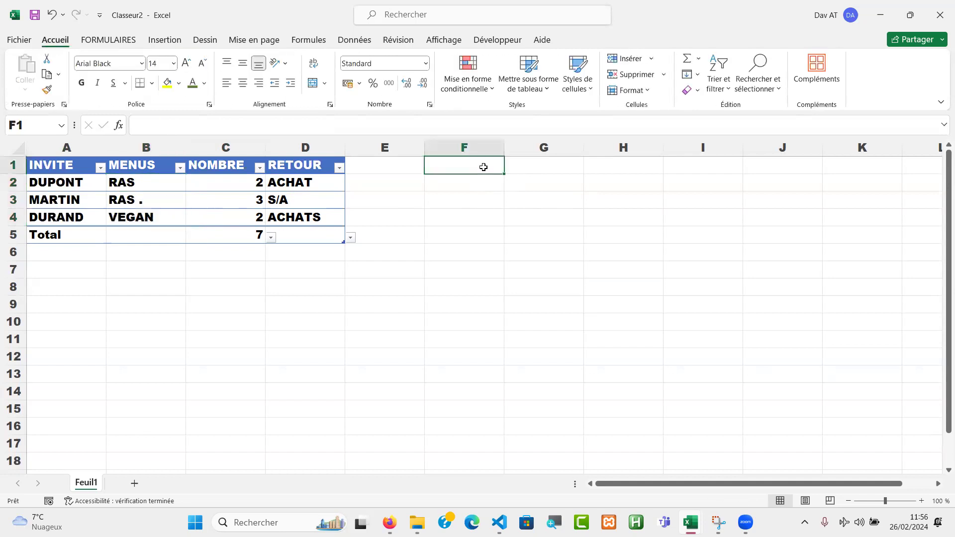
pyautogui.write('M')
pyautogui.press('BackSpace')
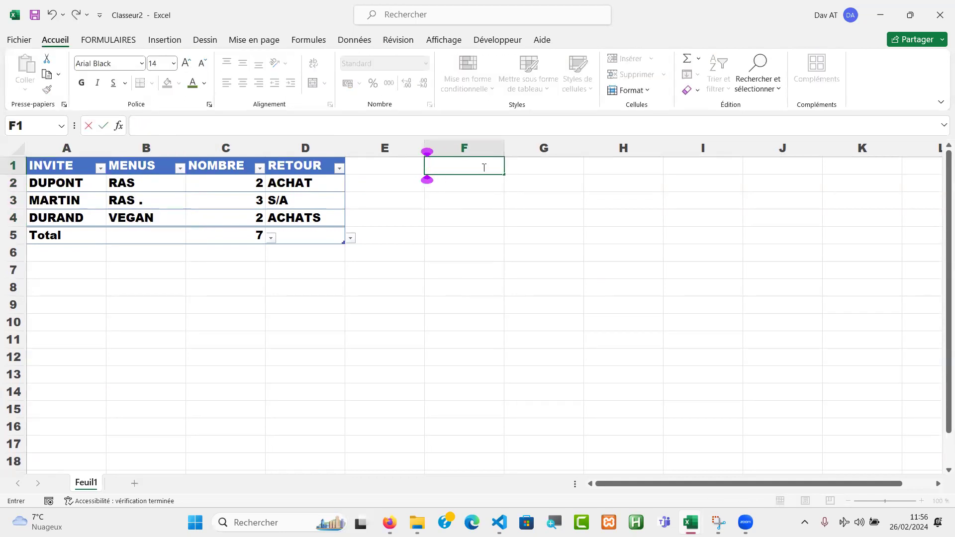
pyautogui.write('LISTE D')
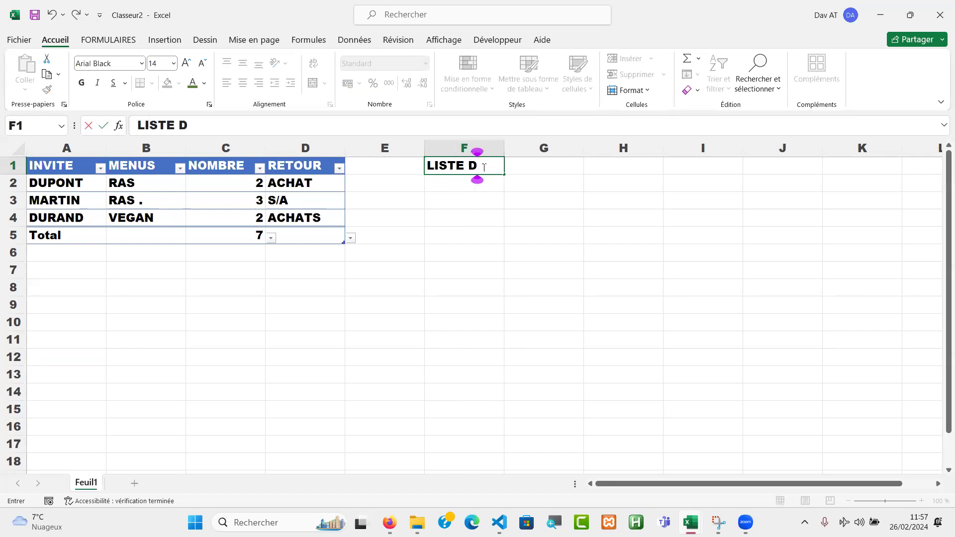
pyautogui.write('ES MENUS')
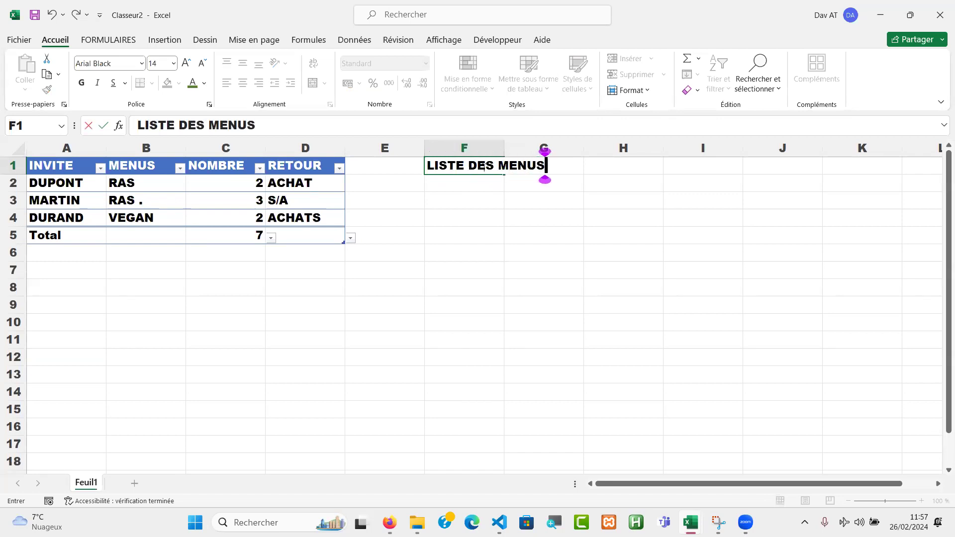
pyautogui.press('Return')
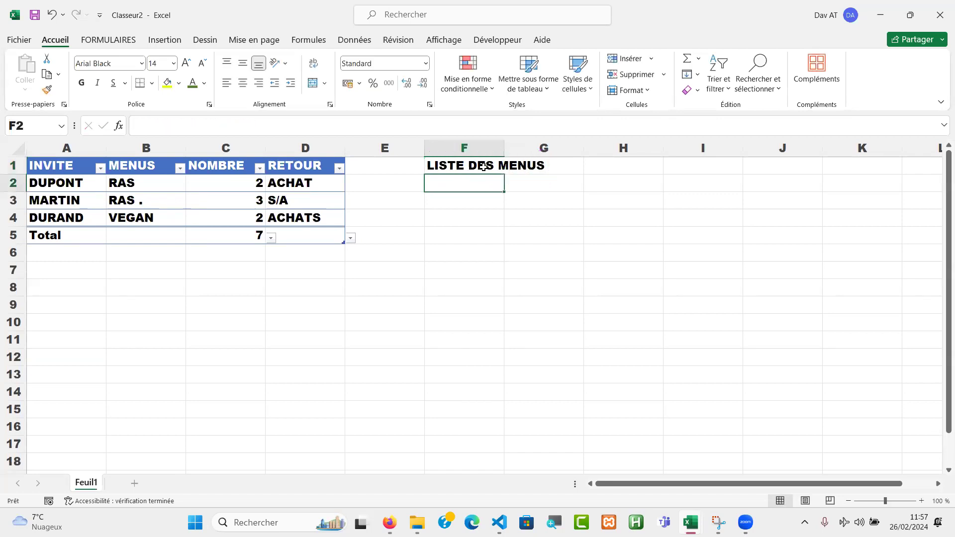
pyautogui.doubleClick(506, 153)
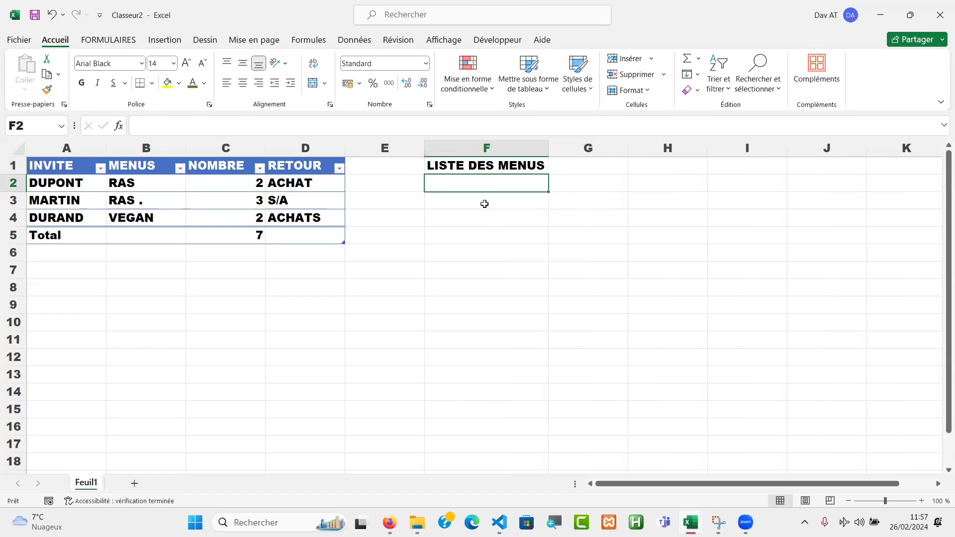
# Format the LISTE DES MENUS heading in F1 as a table with headers, using a light orange style
pyautogui.click(490, 164)
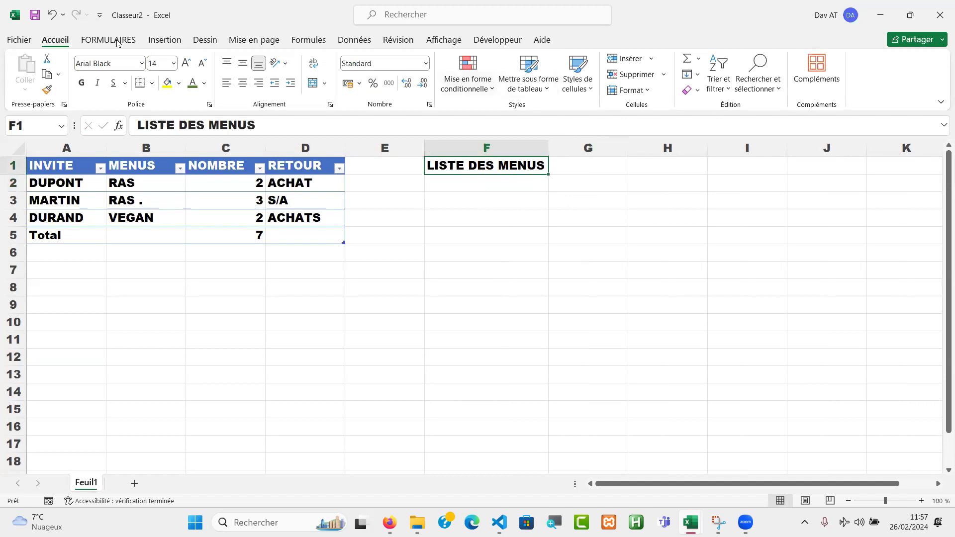
pyautogui.click(519, 83)
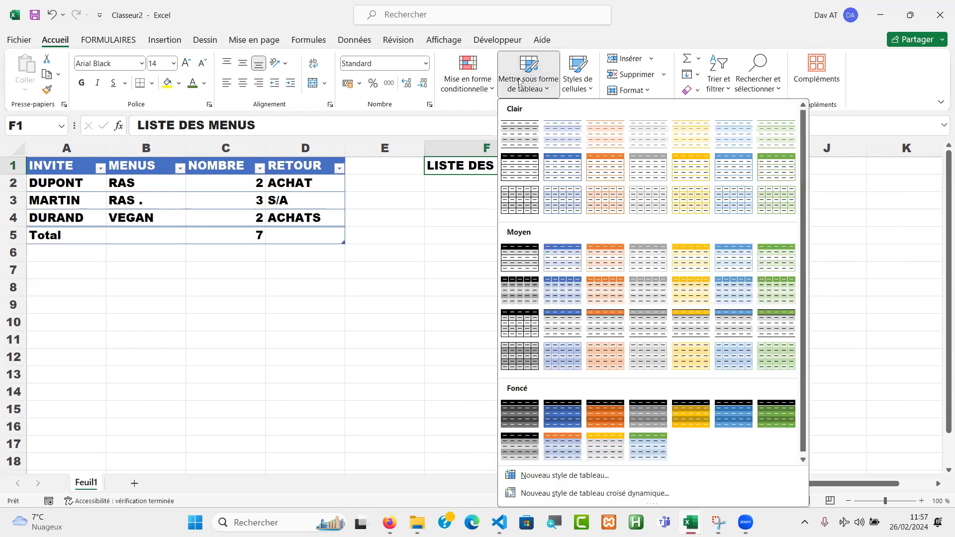
pyautogui.click(611, 179)
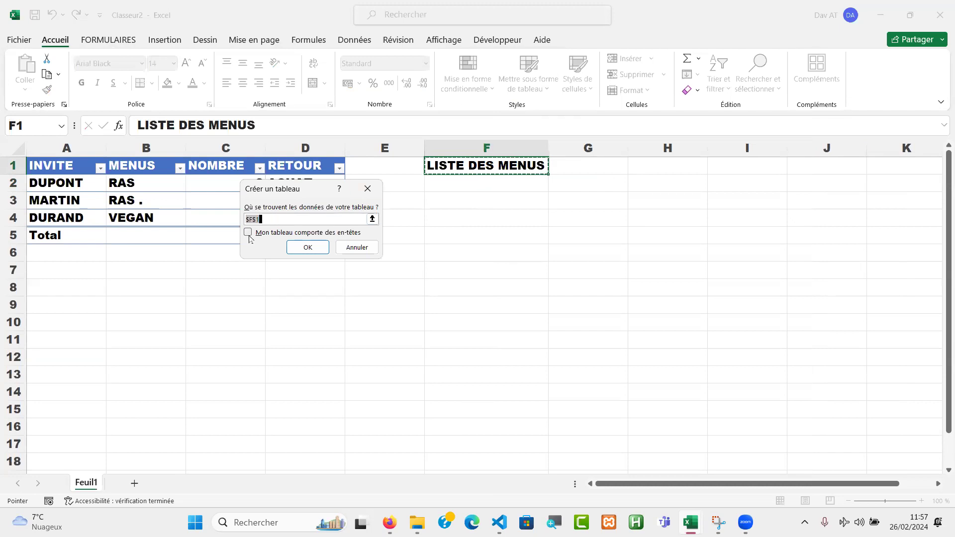
pyautogui.click(248, 233)
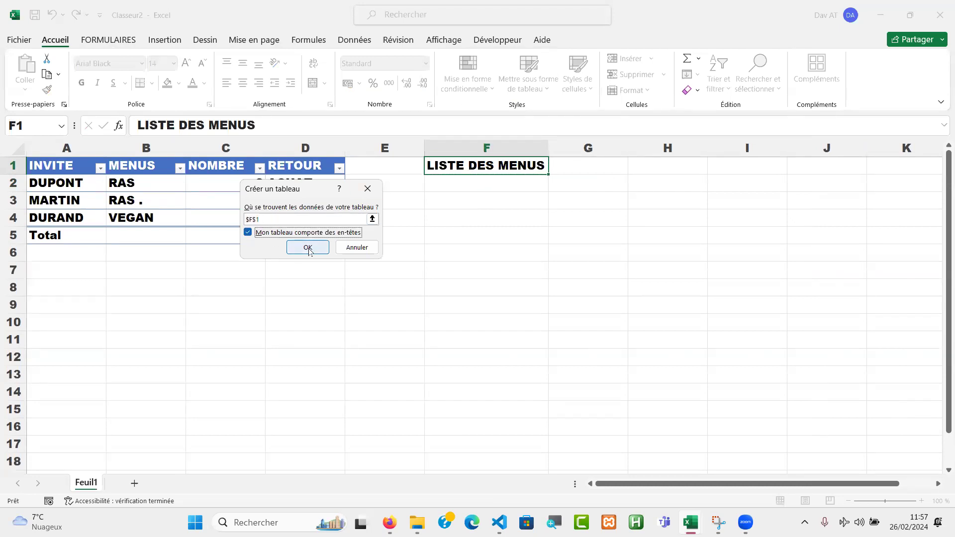
pyautogui.click(308, 249)
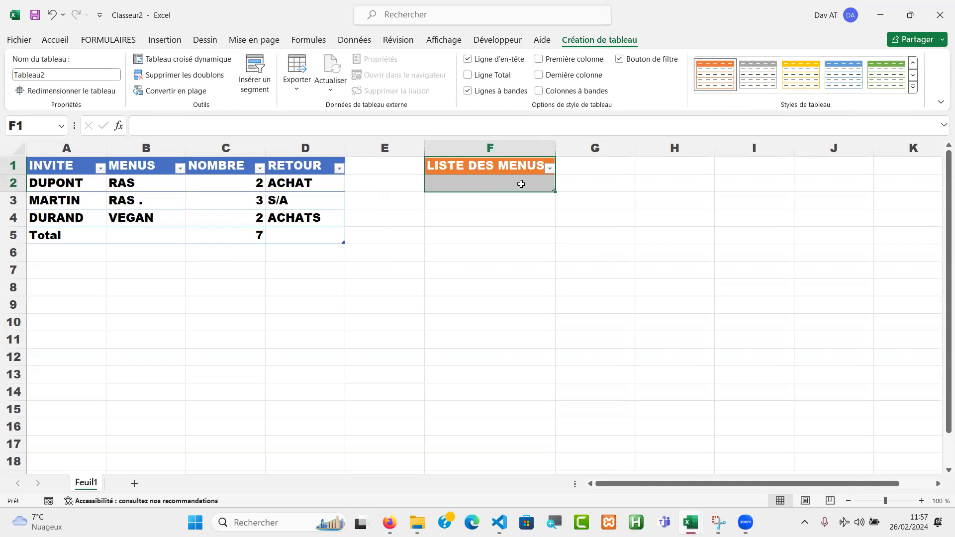
# Fill the menu list table with the entries RAS, VEGAN and HALAL in F2 to F4
pyautogui.click(503, 180)
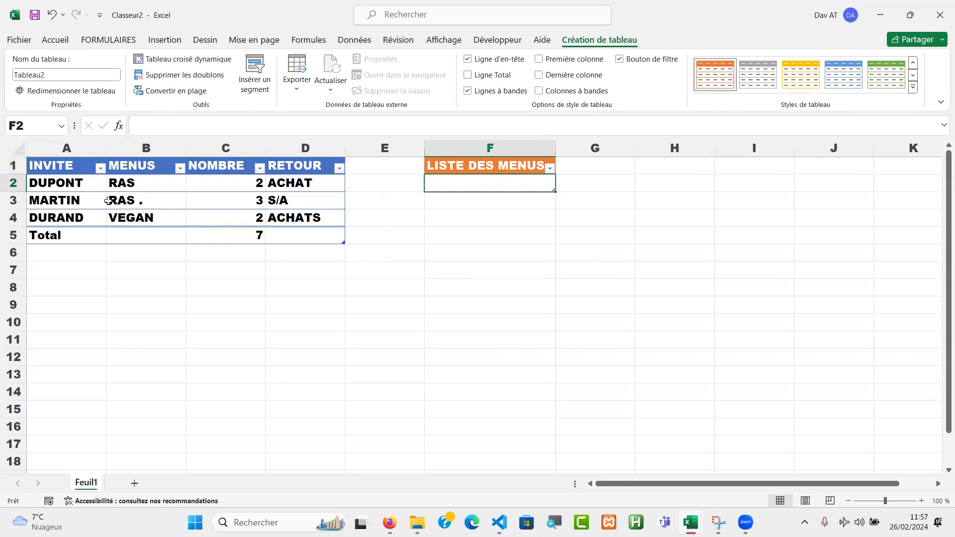
pyautogui.moveTo(130, 188); pyautogui.dragTo(133, 210)
pyautogui.click(502, 178)
pyautogui.write('RAS')
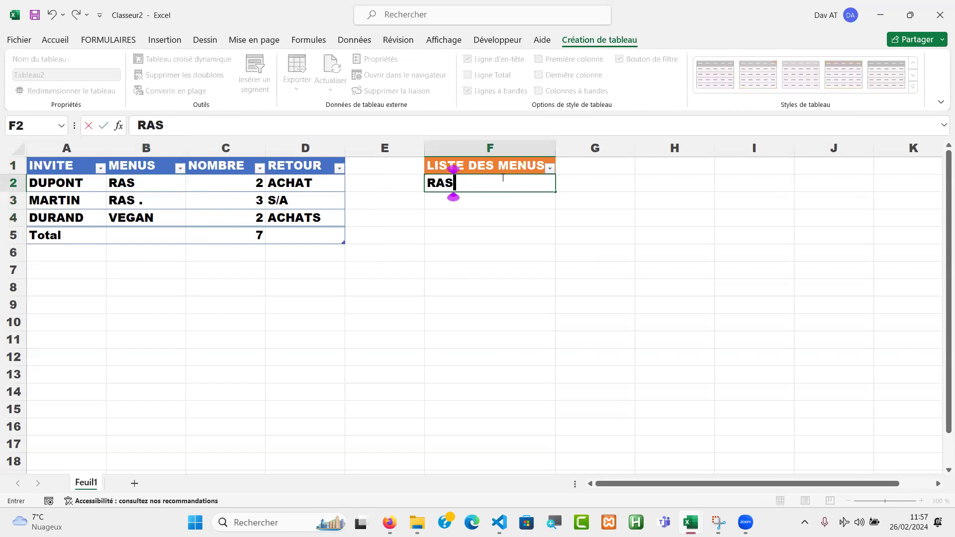
pyautogui.press('Return')
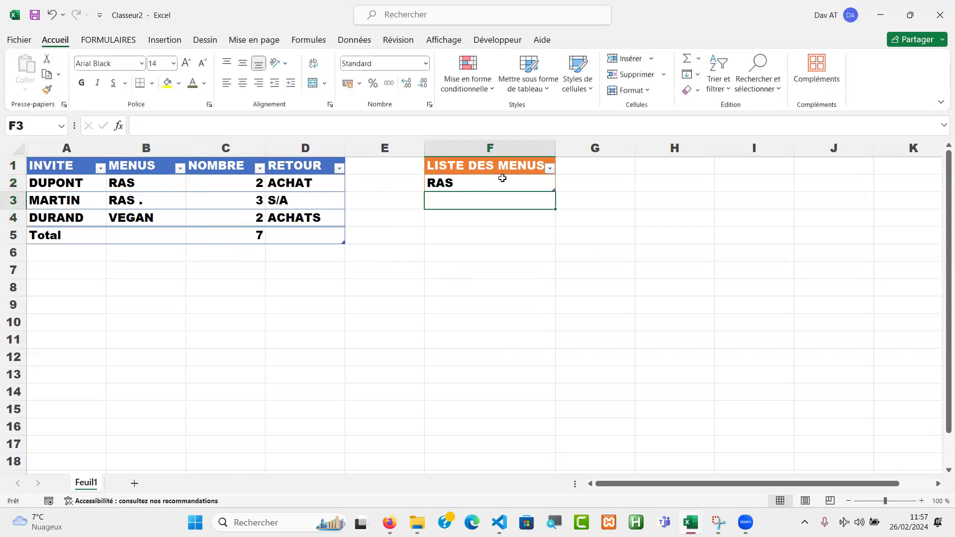
pyautogui.write('VEGAN')
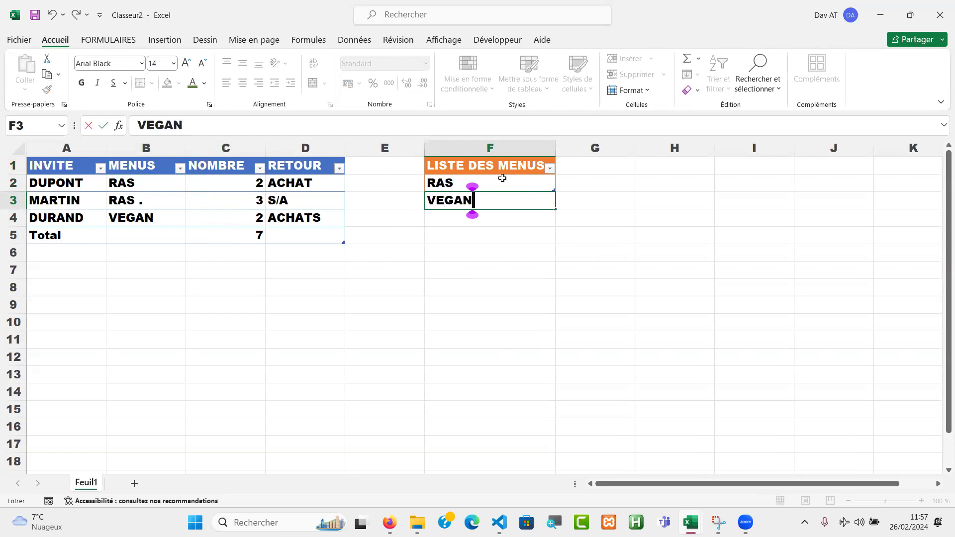
pyautogui.press('Return')
pyautogui.write('HALAL')
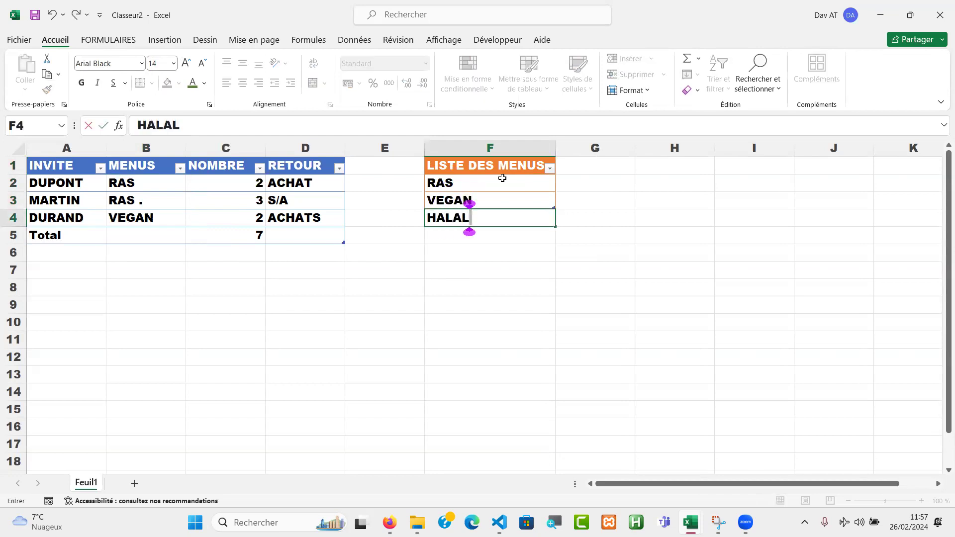
pyautogui.press('Return')
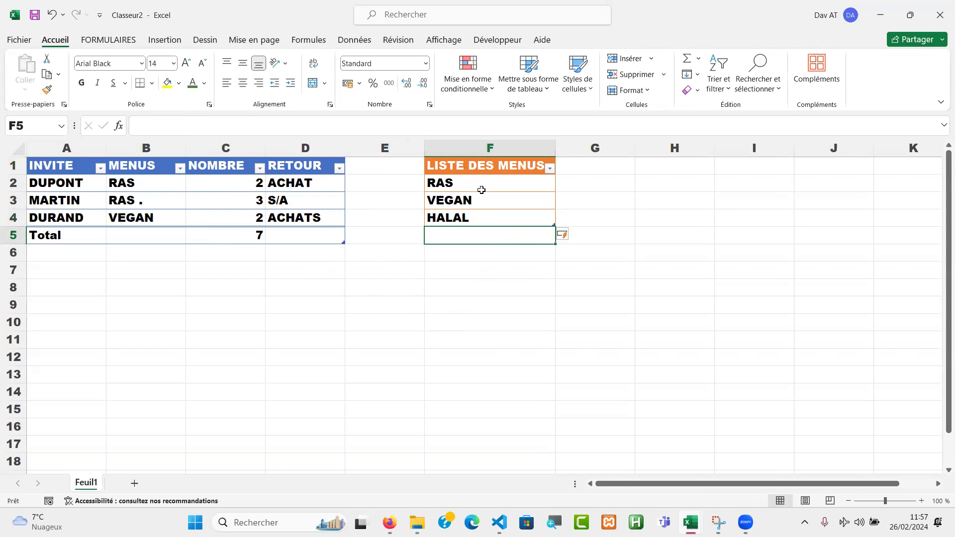
pyautogui.moveTo(484, 180); pyautogui.dragTo(489, 218)
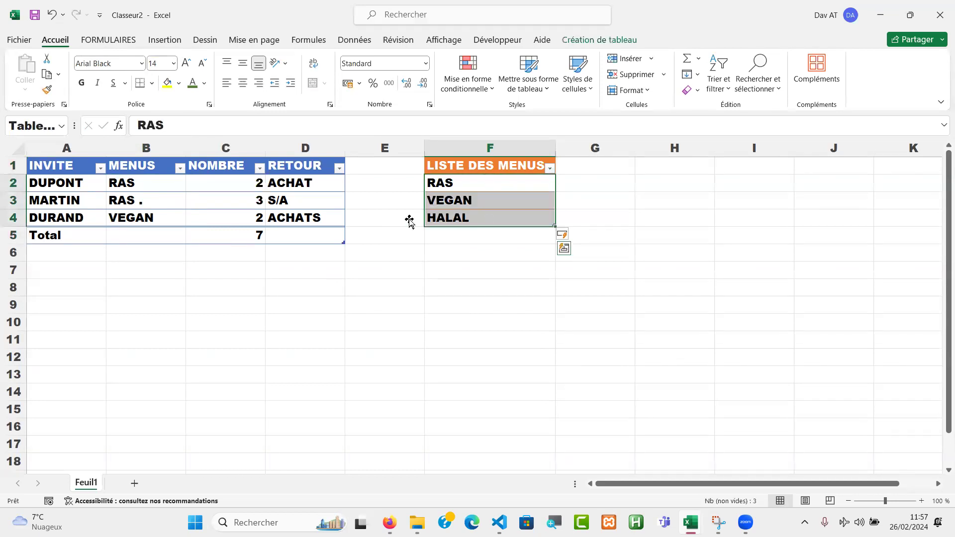
pyautogui.moveTo(148, 185); pyautogui.dragTo(147, 232)
pyautogui.click(153, 212)
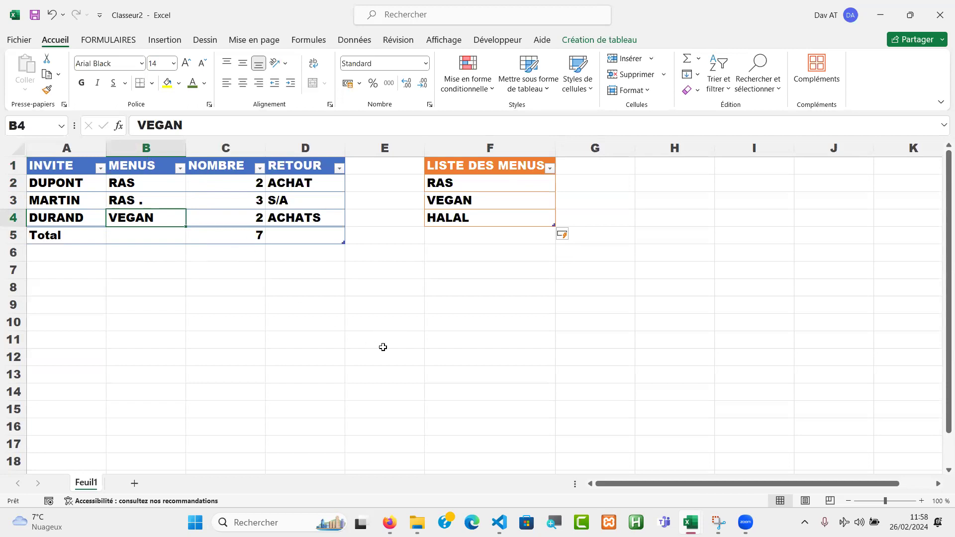
pyautogui.click(419, 351)
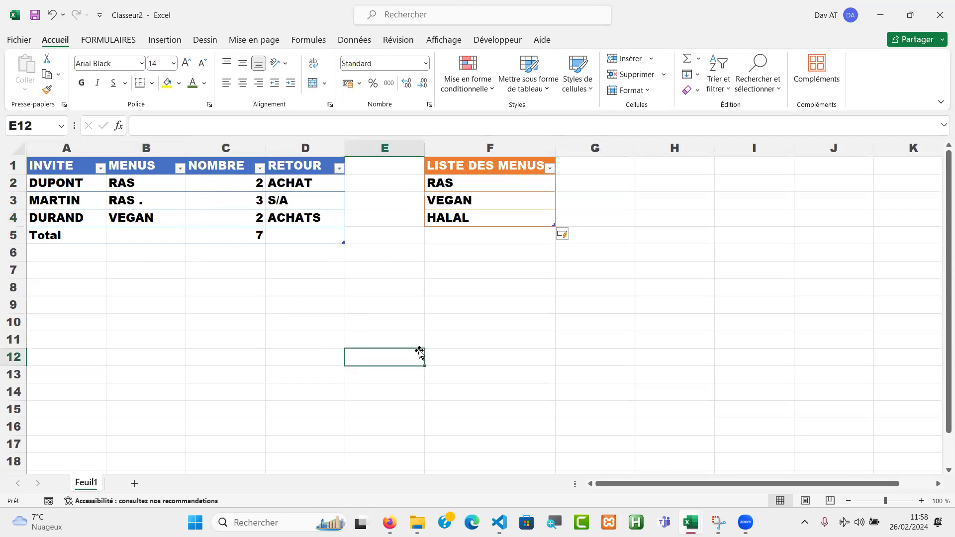
# Set the data validation of the guests' MENUS cells B2:B4 to allow values from a list (Liste)
pyautogui.click(141, 159)
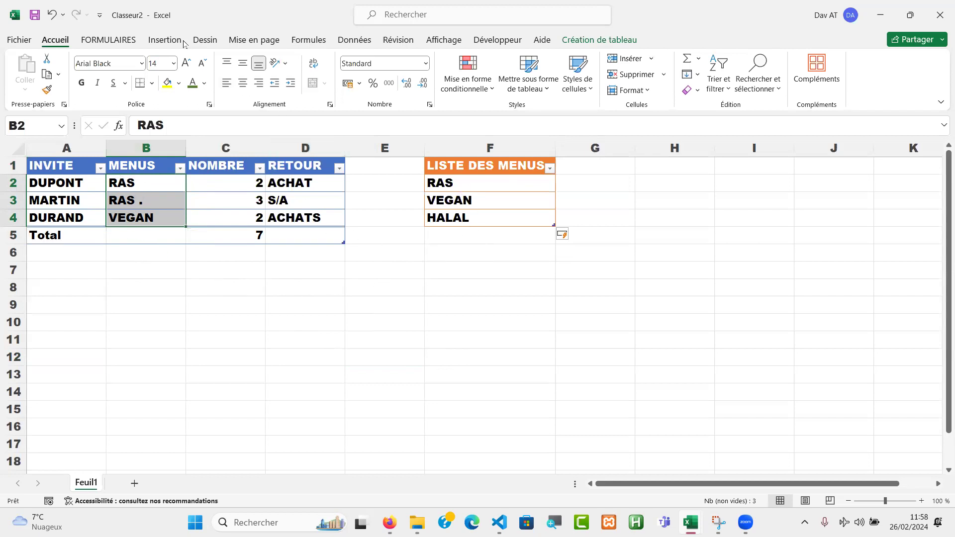
pyautogui.click(355, 42)
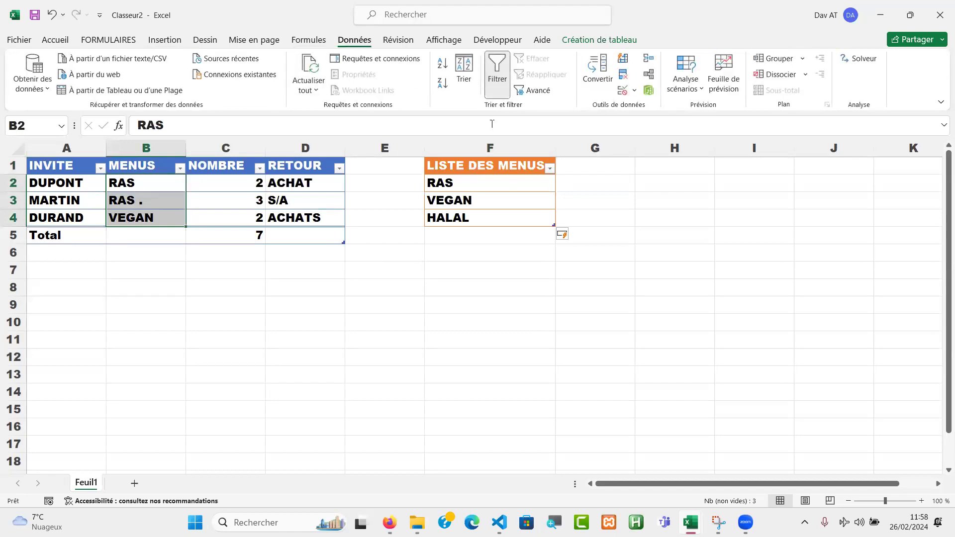
pyautogui.click(632, 91)
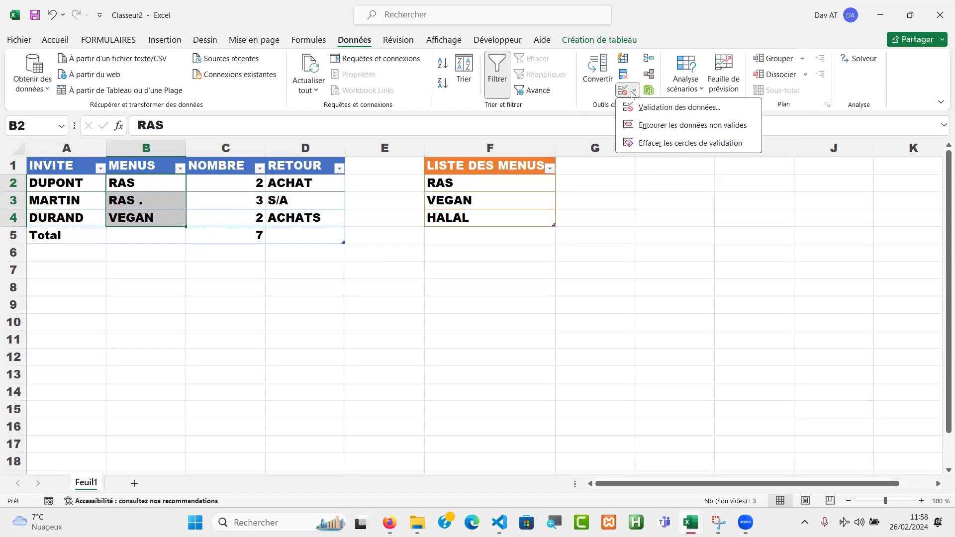
pyautogui.click(664, 108)
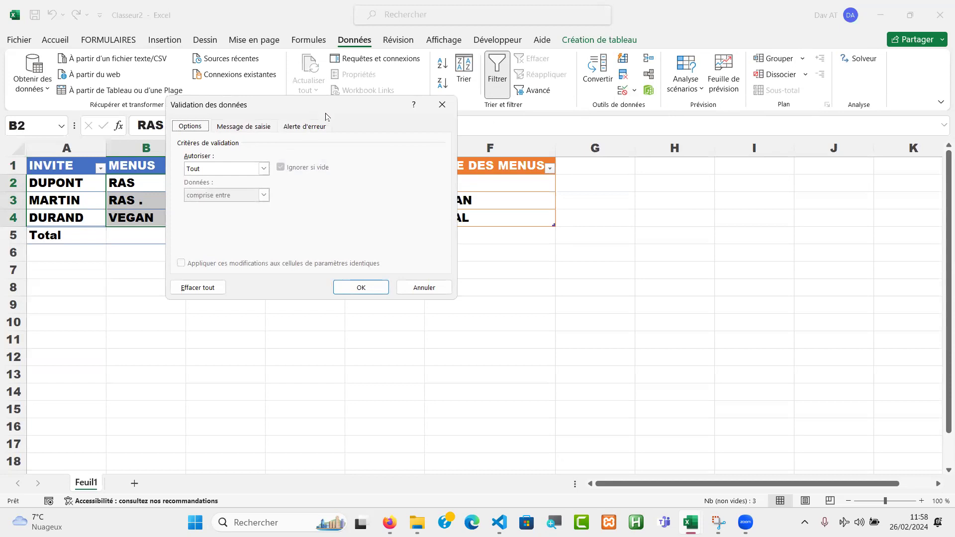
pyautogui.moveTo(326, 116); pyautogui.dragTo(396, 261)
pyautogui.click(334, 313)
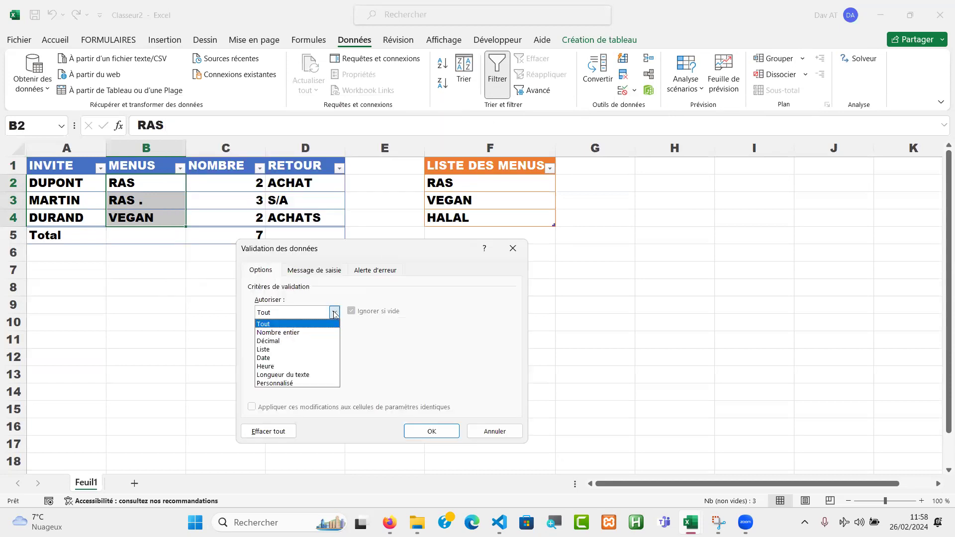
pyautogui.click(281, 349)
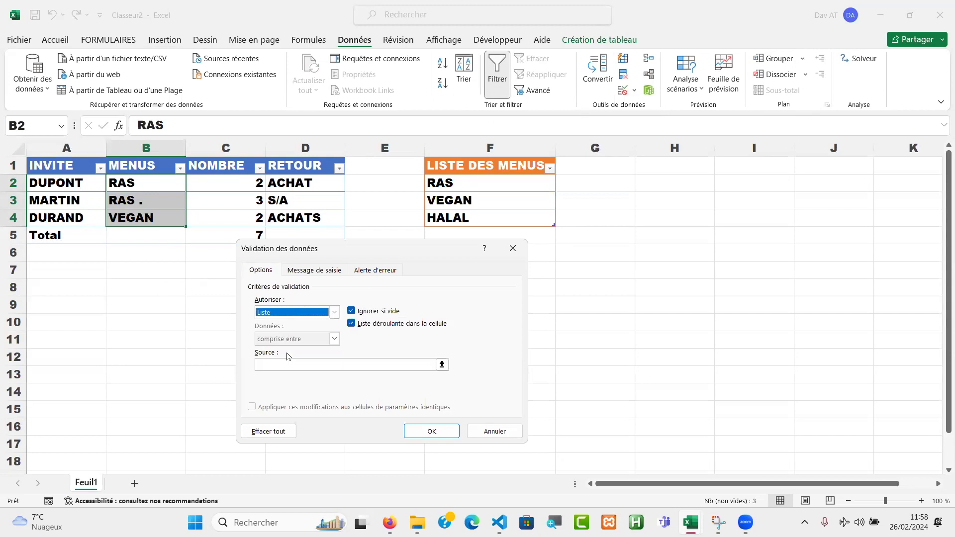
# Use the menu entries =$F$2:$F$4 as the validation list's source and apply the rule
pyautogui.click(282, 364)
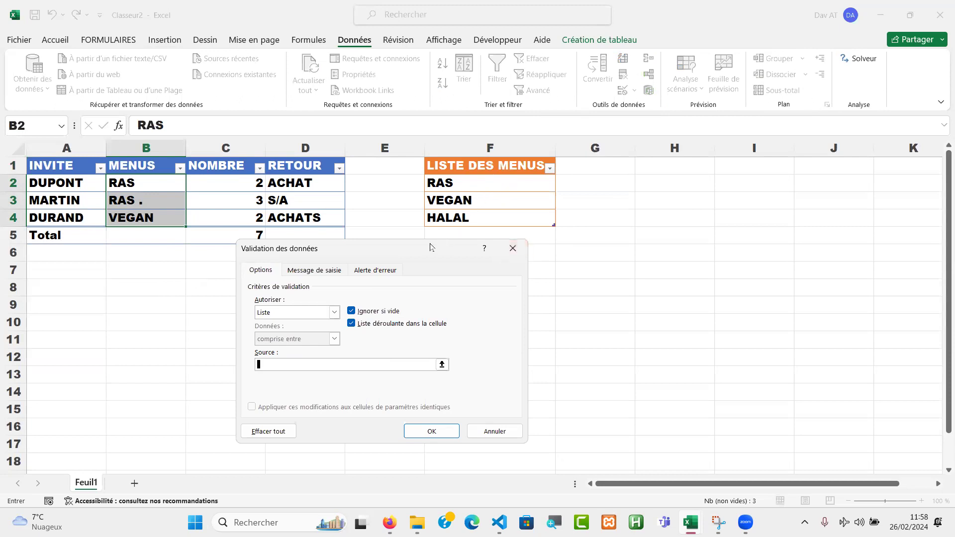
pyautogui.moveTo(409, 254); pyautogui.dragTo(364, 308)
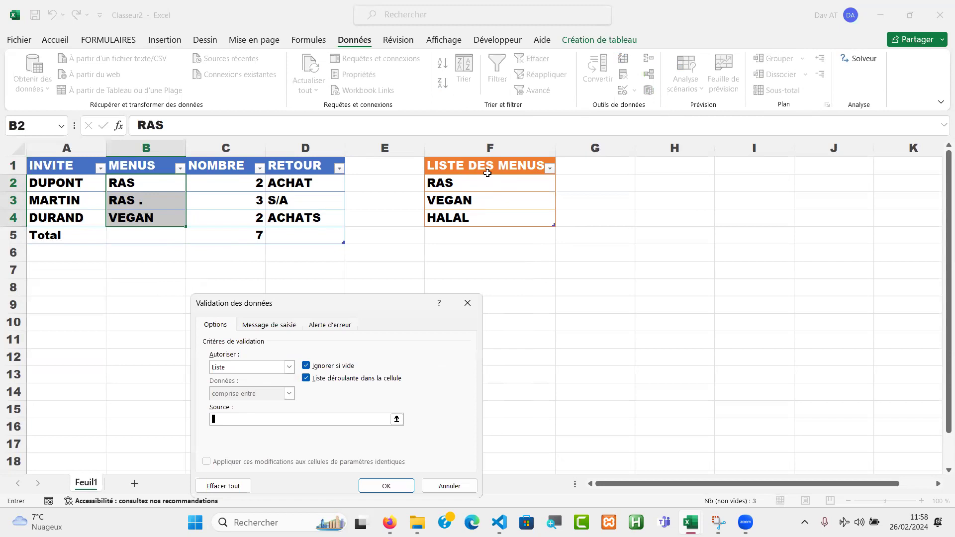
pyautogui.click(488, 157)
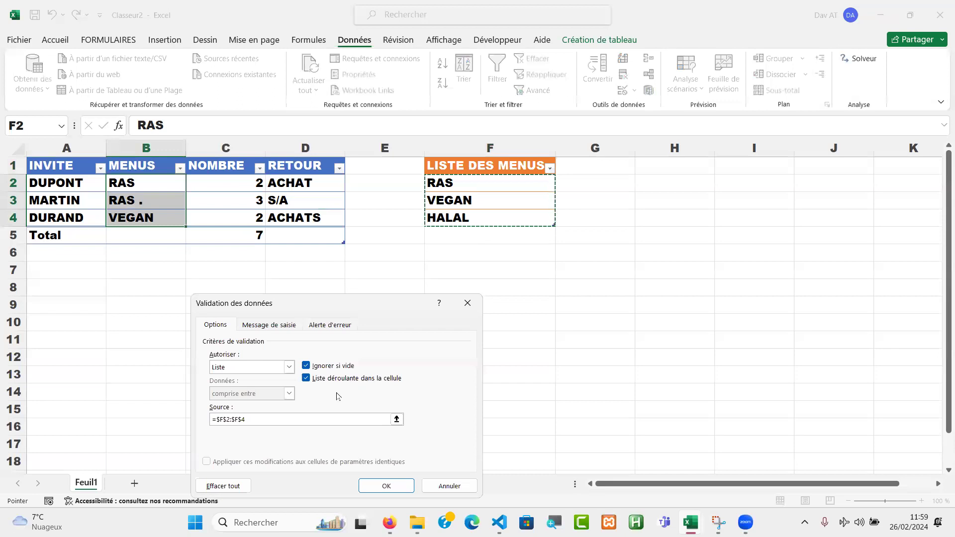
pyautogui.click(384, 487)
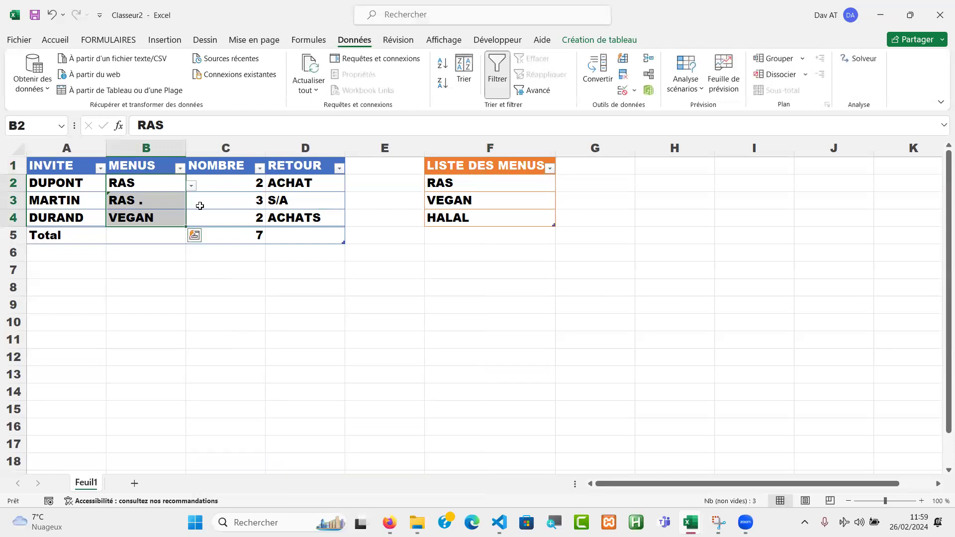
# Check the drop-down choices in B2 and the existing MENUS entry in B3
pyautogui.click(191, 186)
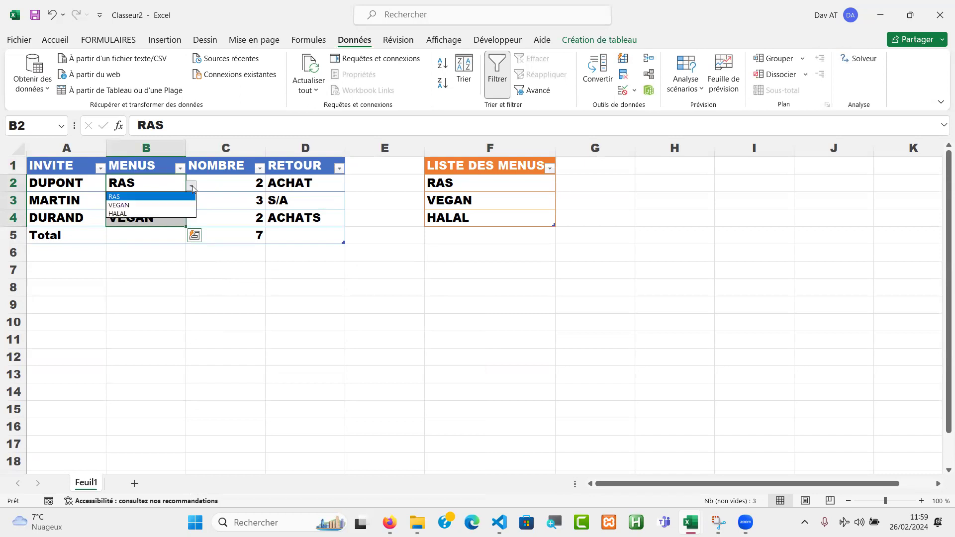
pyautogui.press('Escape')
pyautogui.click(149, 203)
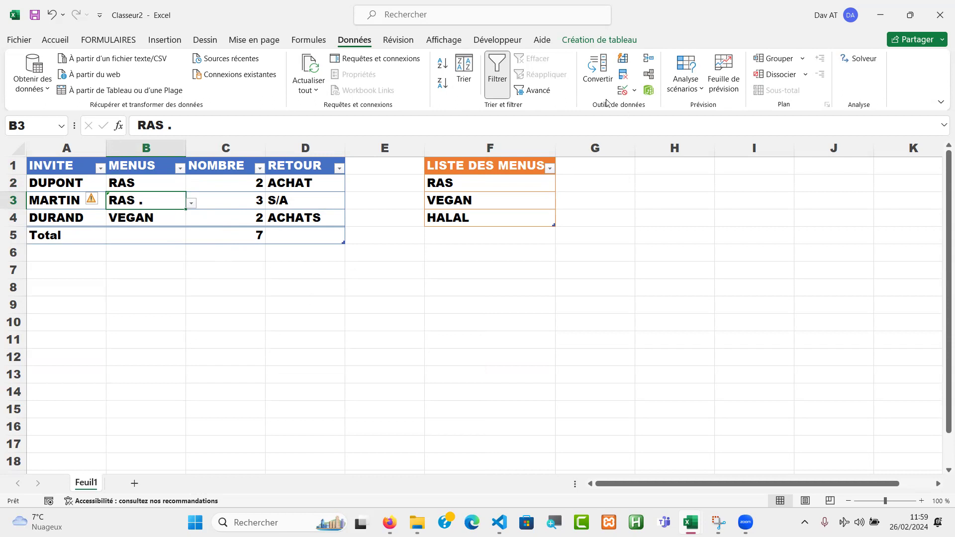
# Insert a MENUS slicer for the guest table and place it below the table at a height of about 4.95 cm
pyautogui.click(588, 41)
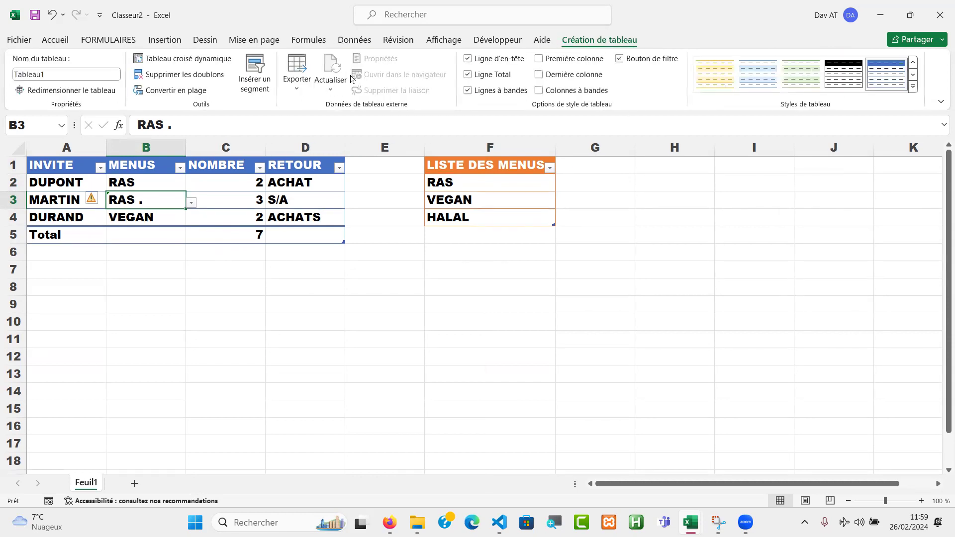
pyautogui.click(254, 70)
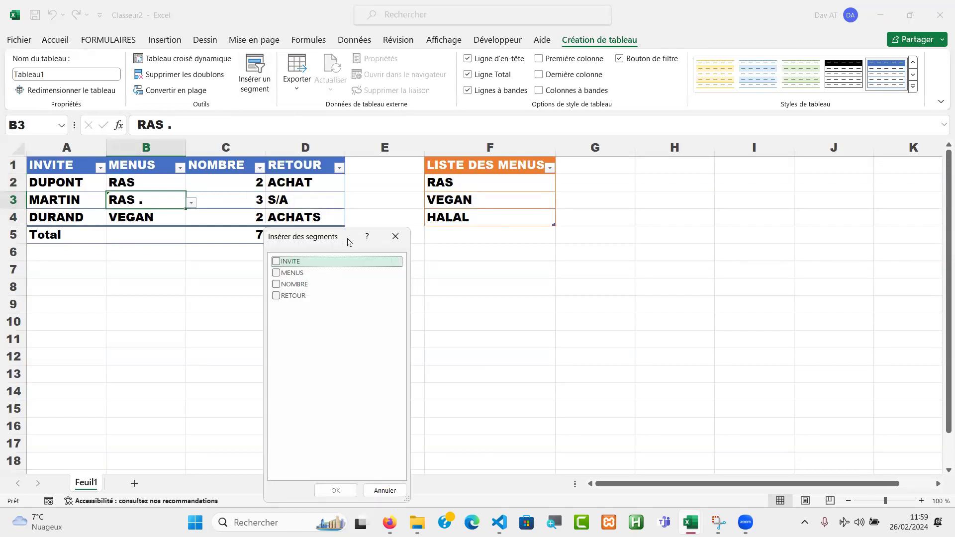
pyautogui.moveTo(350, 244); pyautogui.dragTo(369, 245)
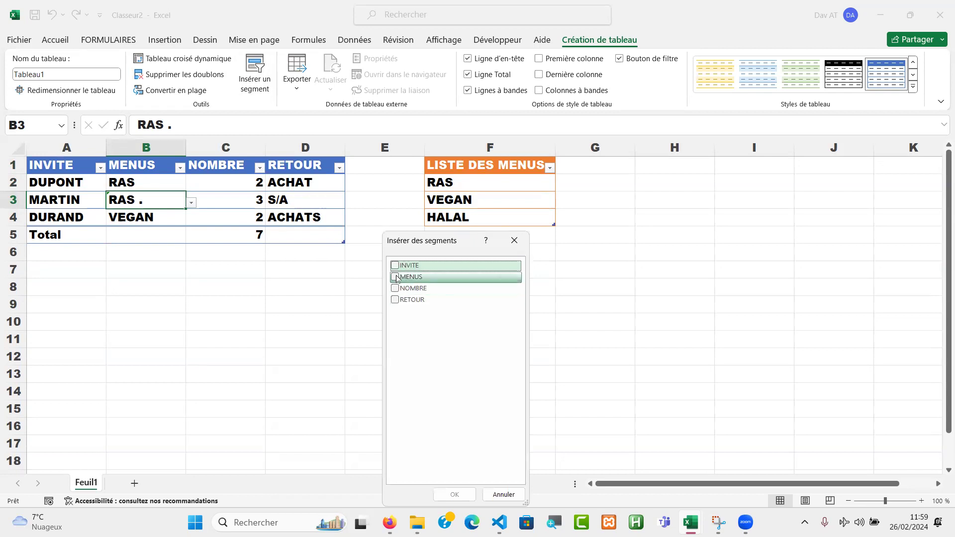
pyautogui.click(396, 277)
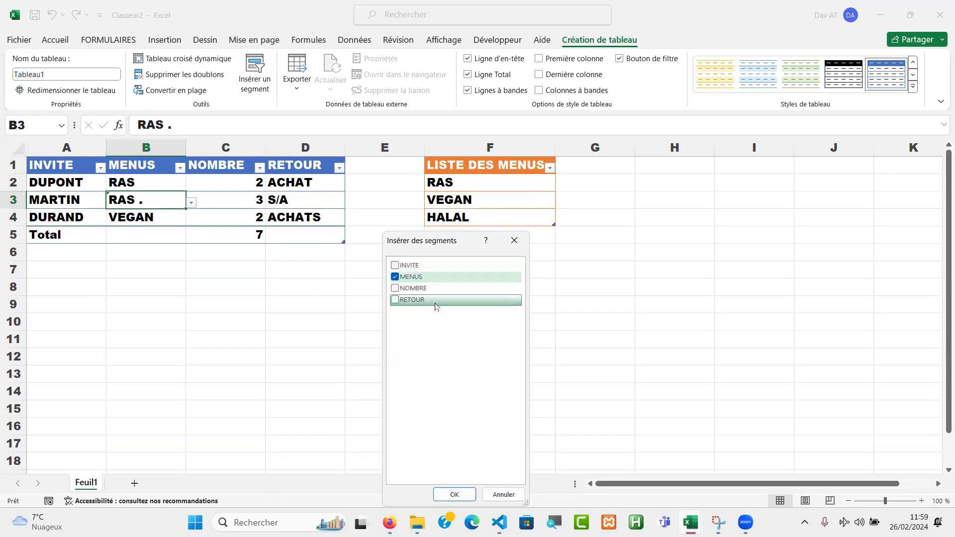
pyautogui.click(455, 495)
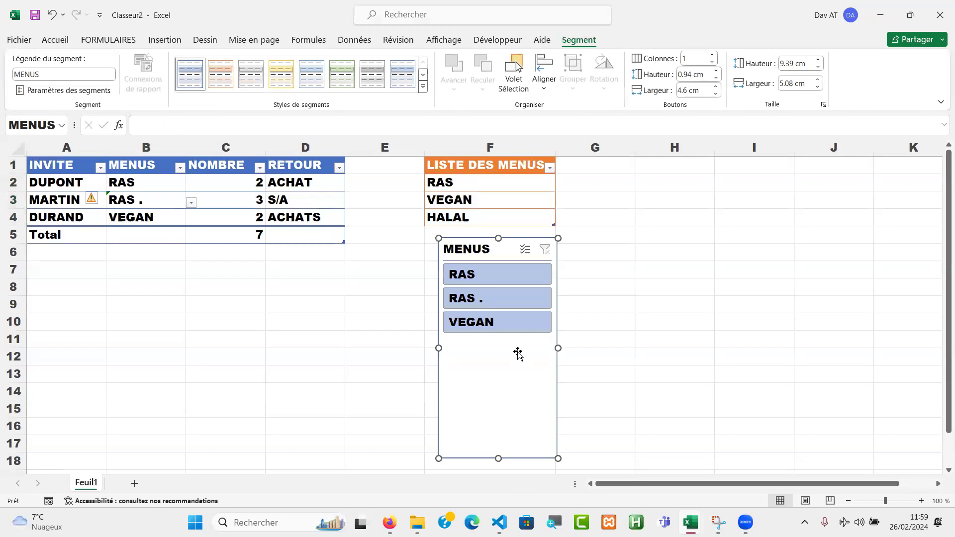
pyautogui.moveTo(506, 461); pyautogui.dragTo(510, 356)
pyautogui.moveTo(507, 247); pyautogui.dragTo(188, 292)
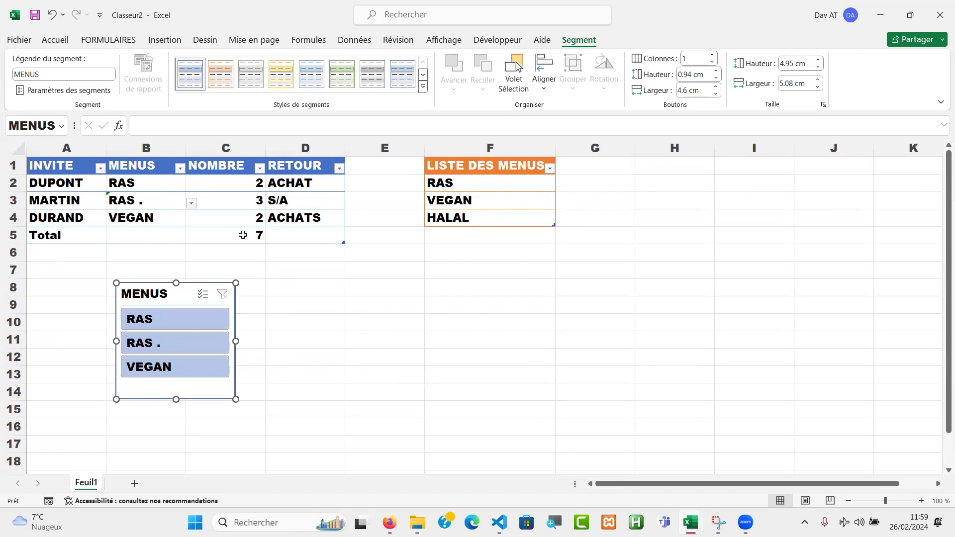
# Filter the guest table with the slicer by RAS, RAS . and VEGAN in turn to compare the NOMBRE totals
pyautogui.click(182, 324)
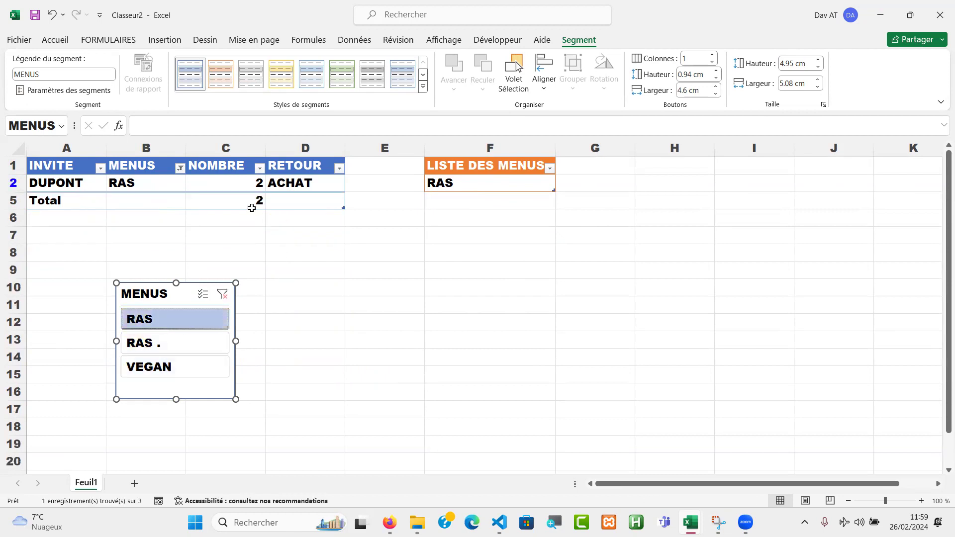
pyautogui.click(206, 339)
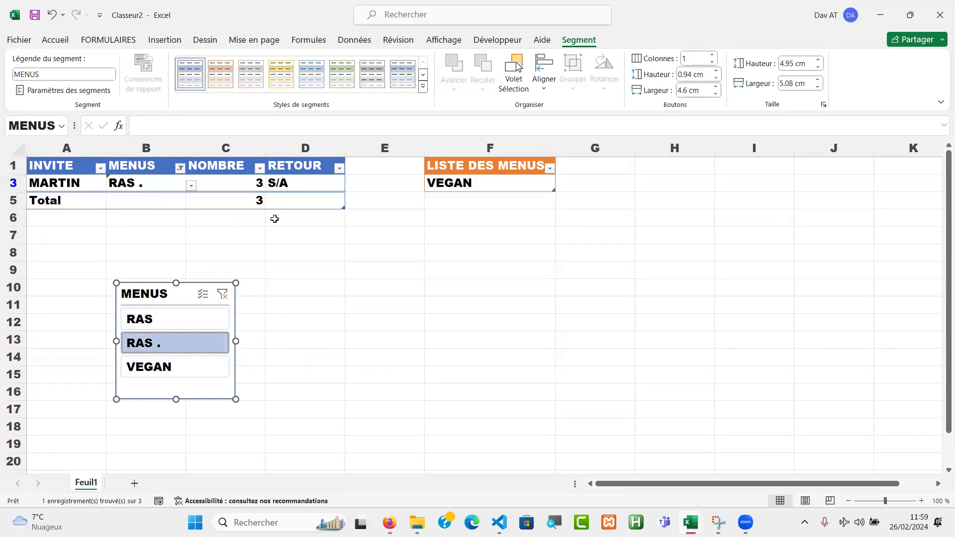
pyautogui.click(192, 374)
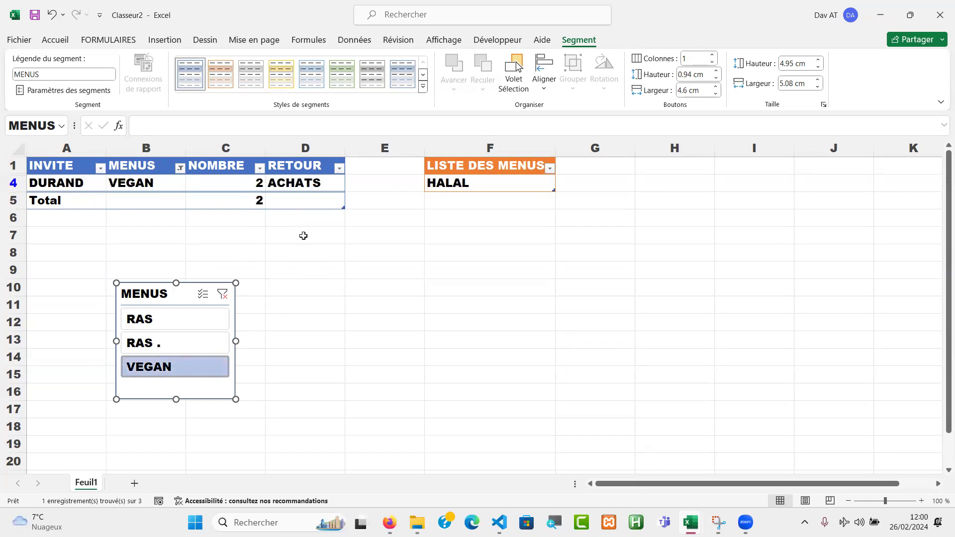
# Replace the MENUS entry in B3 with RAS from its drop-down list and test the slicer's RAS filter
pyautogui.click(222, 295)
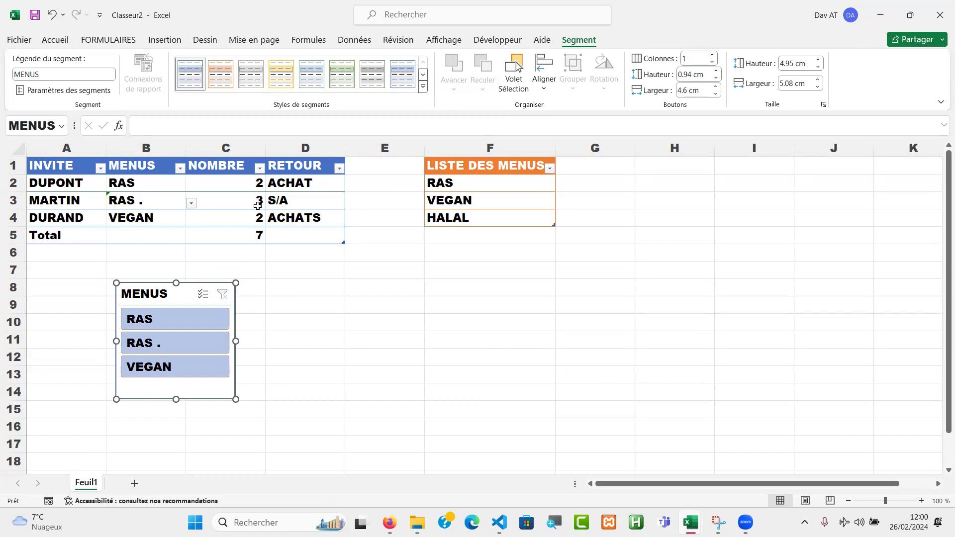
pyautogui.click(192, 203)
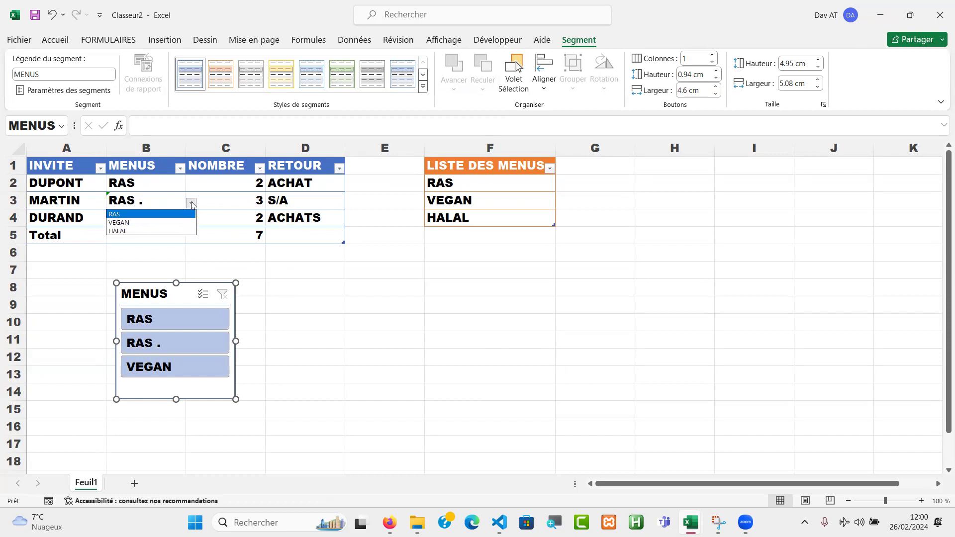
pyautogui.click(160, 218)
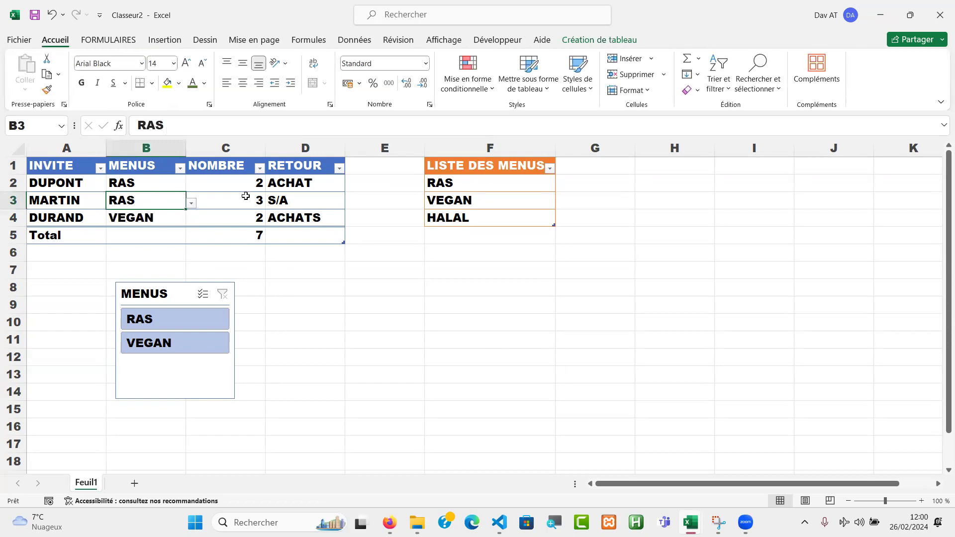
pyautogui.click(164, 321)
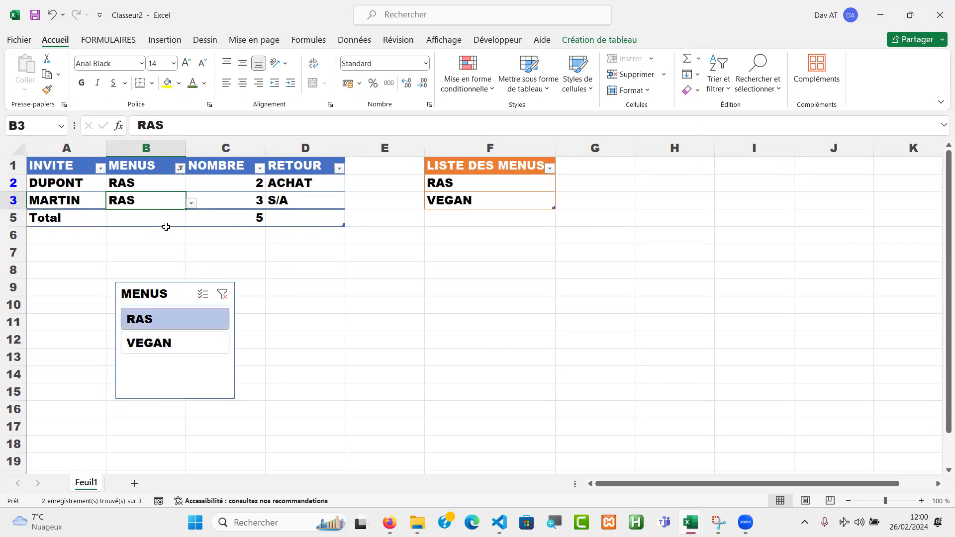
pyautogui.click(221, 295)
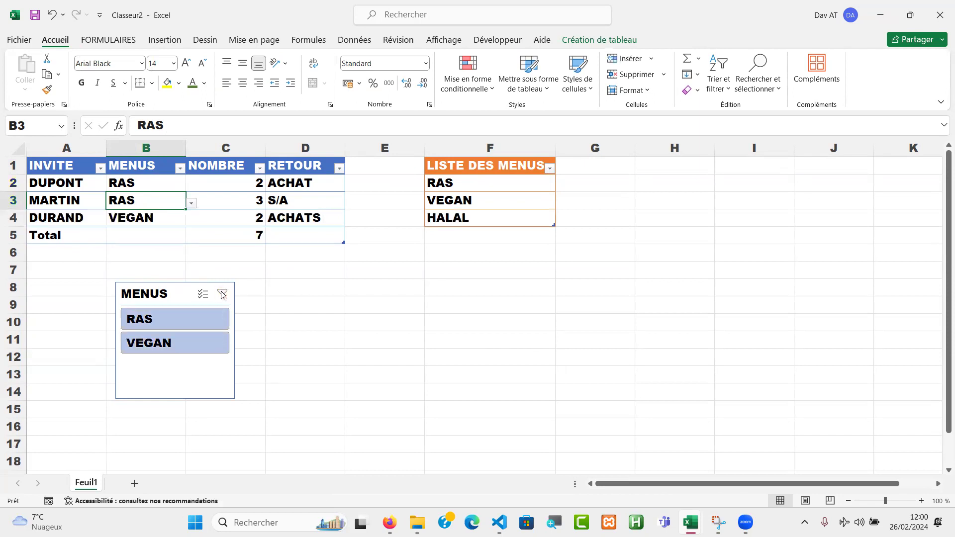
# Choose VEGAN from the drop-down list of the MENUS entry in B4
pyautogui.click(160, 221)
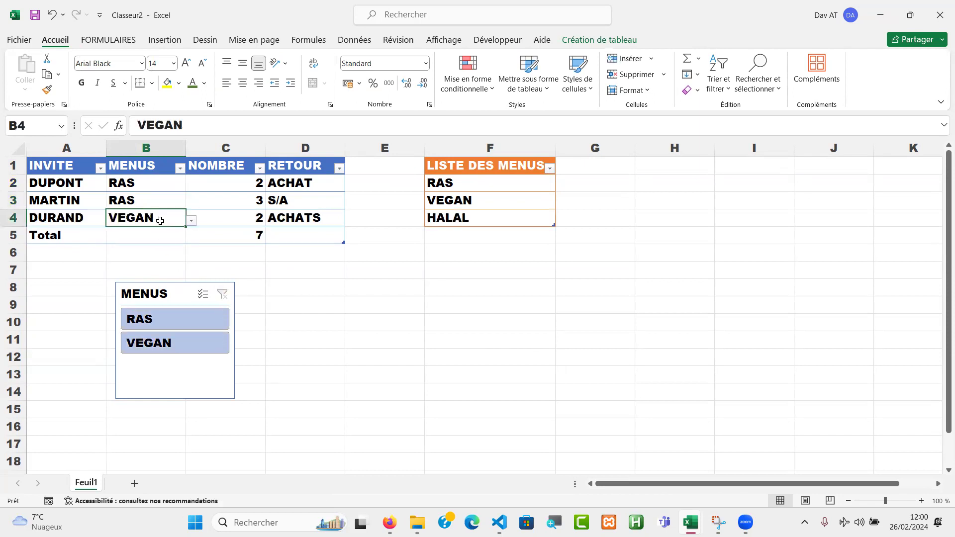
pyautogui.click(194, 223)
pyautogui.click(155, 240)
# Insert a RETOUR slicer for the guest table and place it beside the MENUS slicer
pyautogui.moveTo(298, 182); pyautogui.dragTo(296, 217)
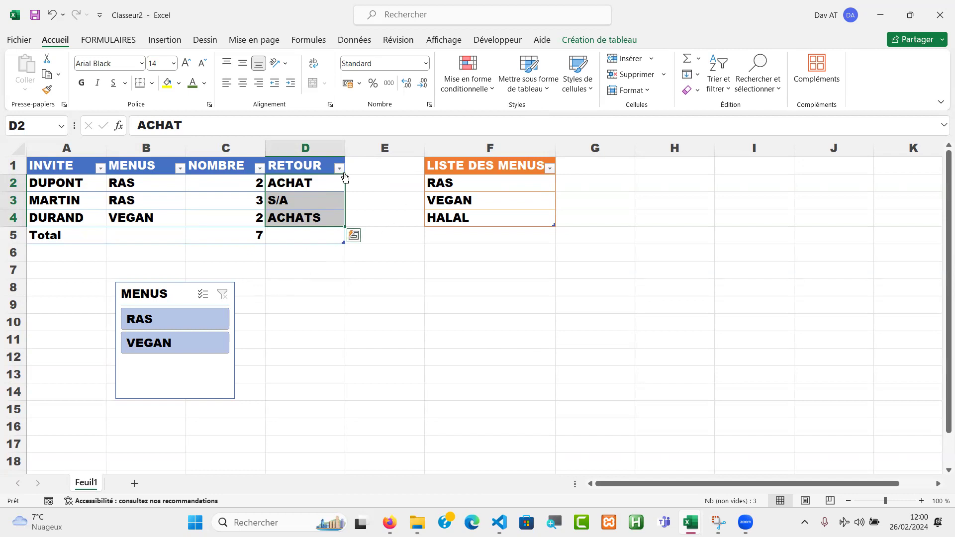
pyautogui.click(326, 197)
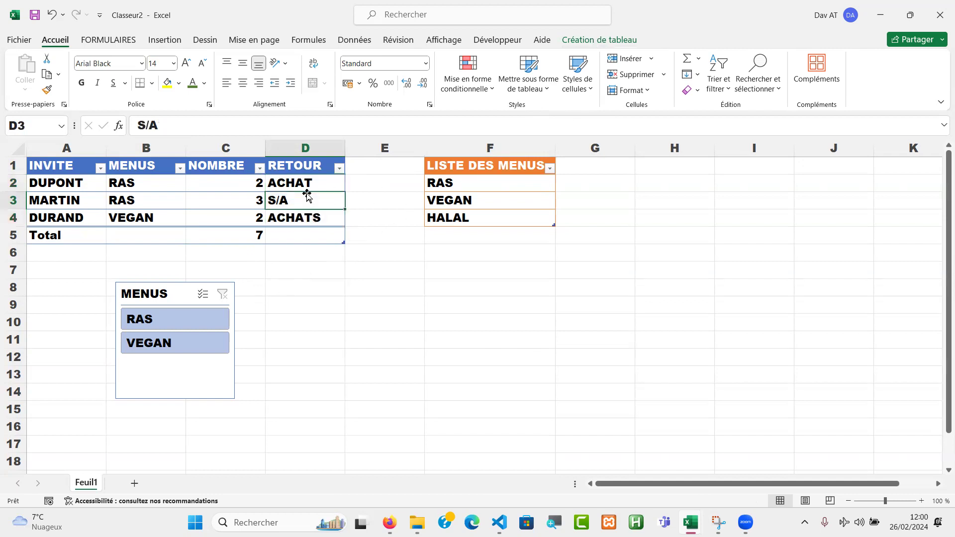
pyautogui.click(589, 42)
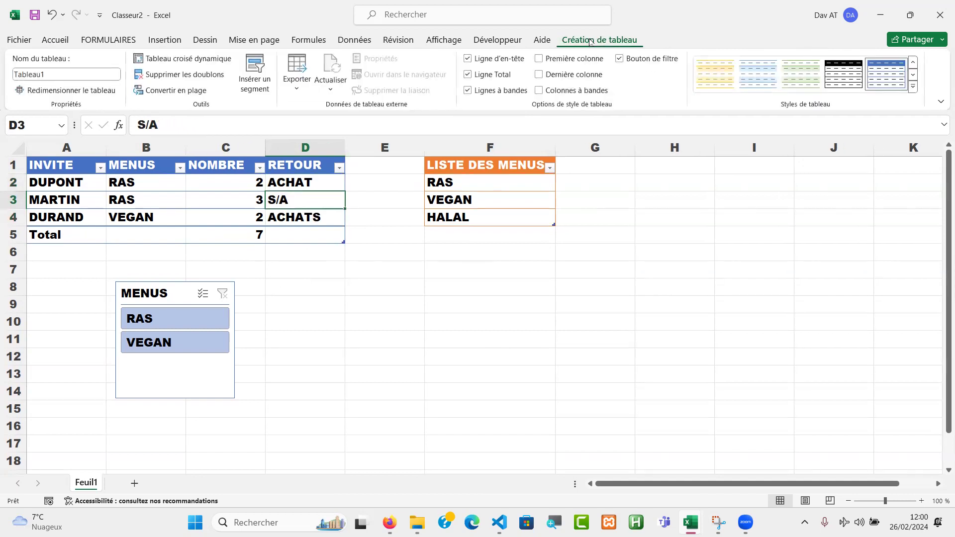
pyautogui.click(255, 72)
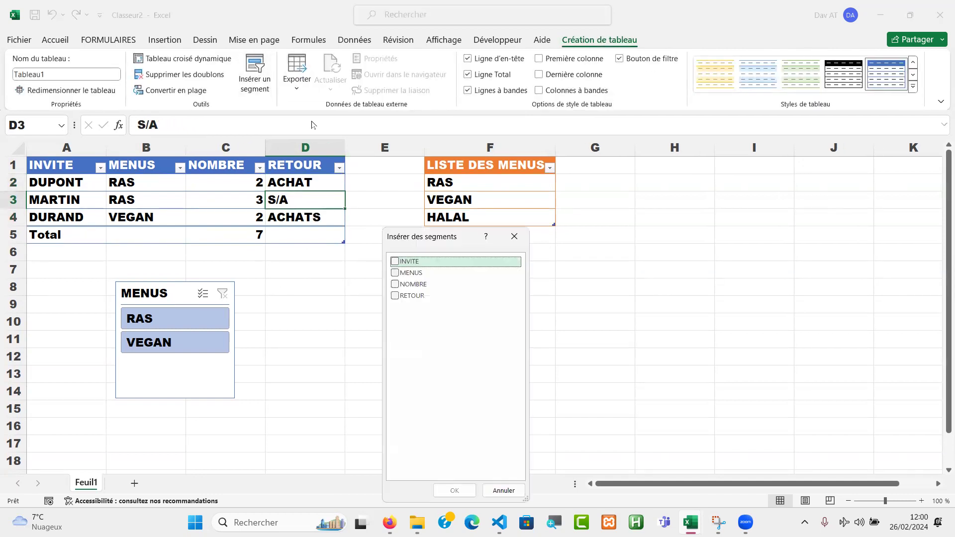
pyautogui.click(394, 296)
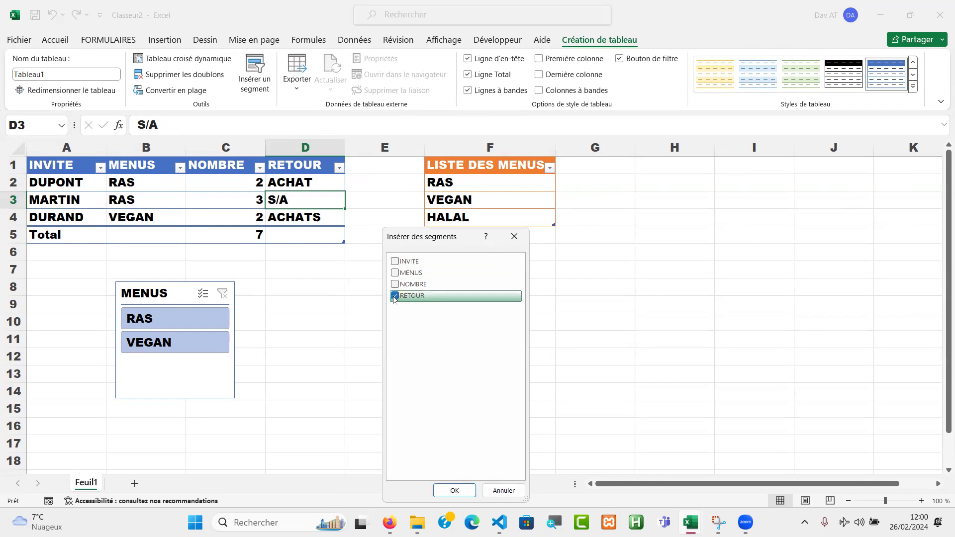
pyautogui.click(454, 491)
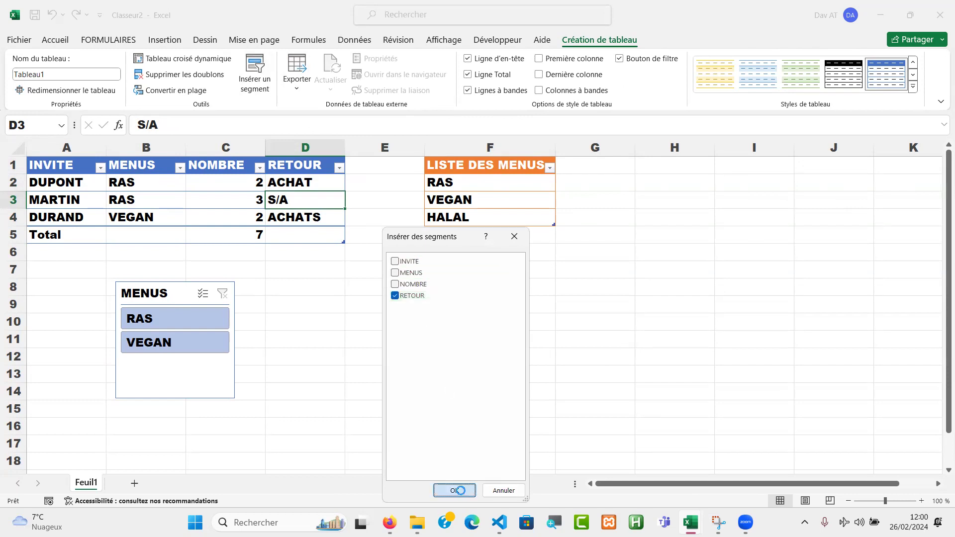
pyautogui.click(504, 294)
pyautogui.moveTo(499, 238); pyautogui.dragTo(326, 290)
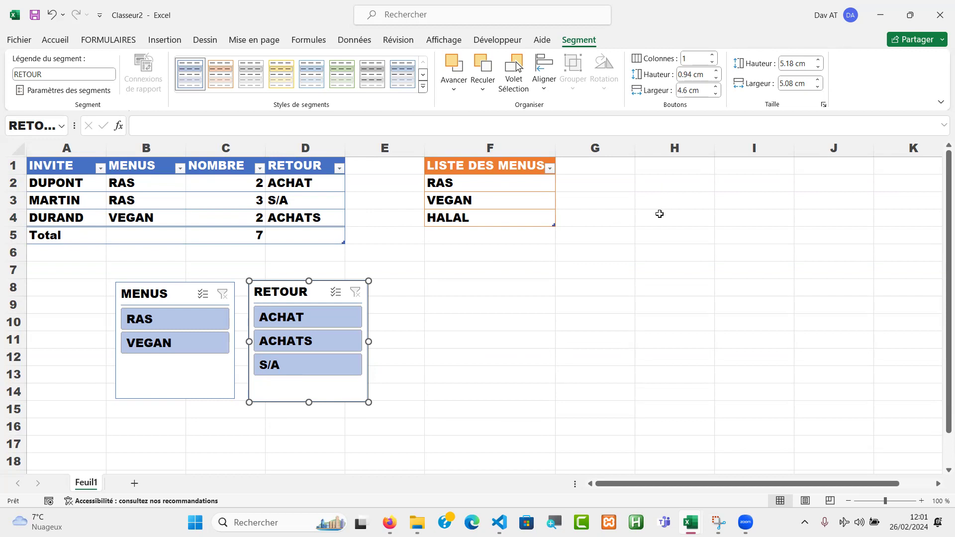
# Enter the heading LISTE DES RETOURS in H1
pyautogui.click(667, 166)
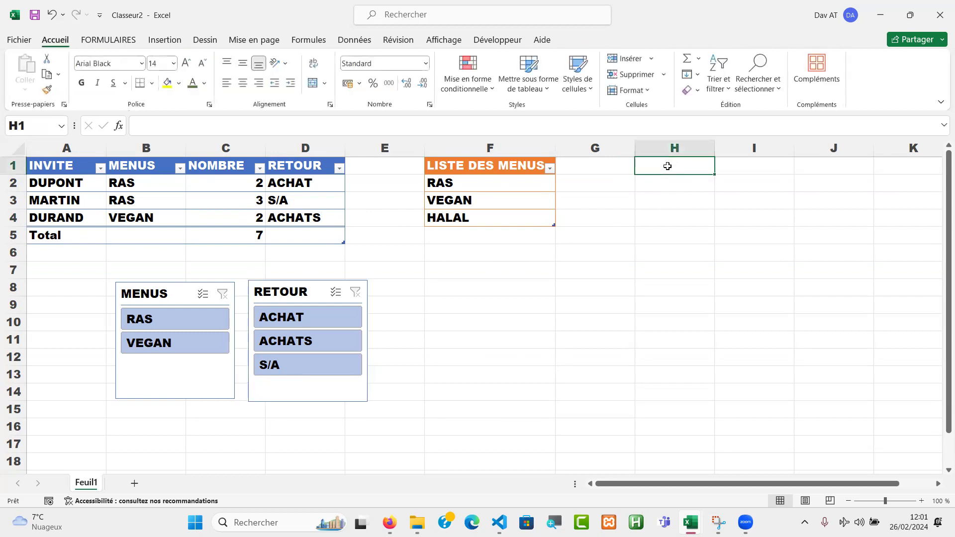
pyautogui.write('LISTE')
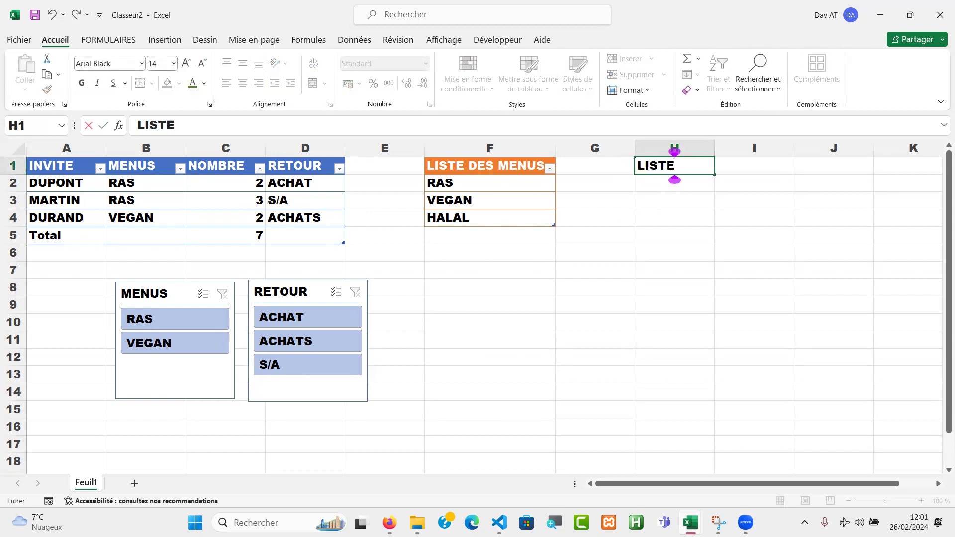
pyautogui.write(' DES RETOURS')
pyautogui.press('Return')
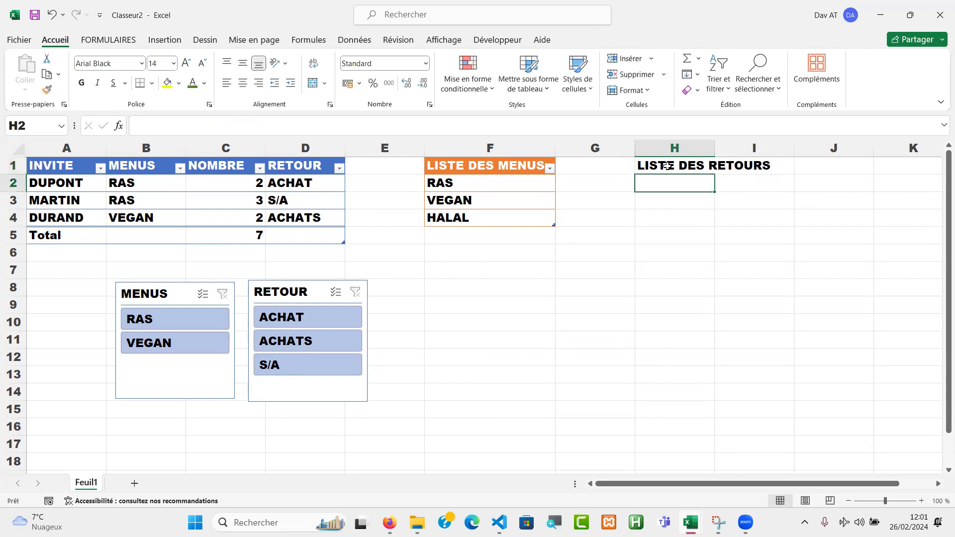
# Format H1 as a table with a light, blue-header style, treating LISTE DES RETOURS as the header
pyautogui.click(682, 169)
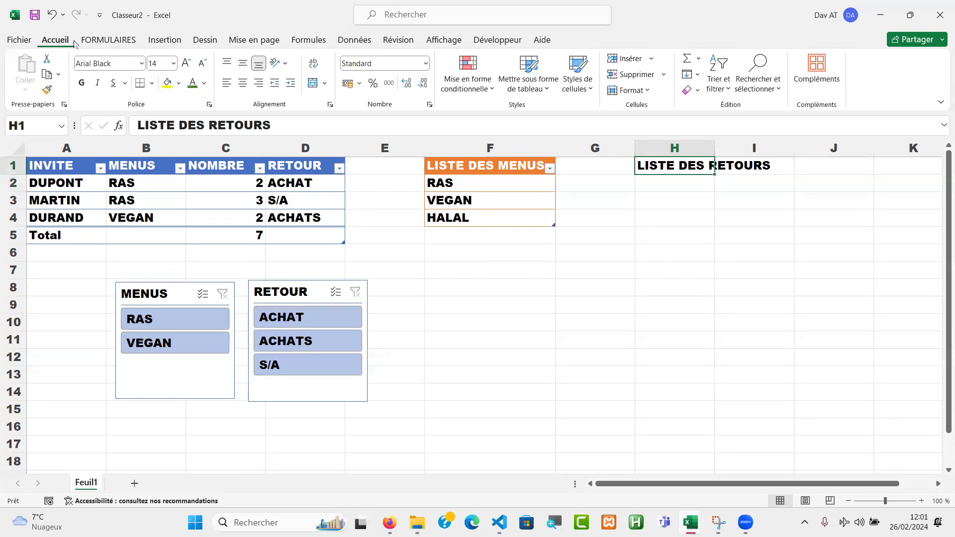
pyautogui.click(534, 80)
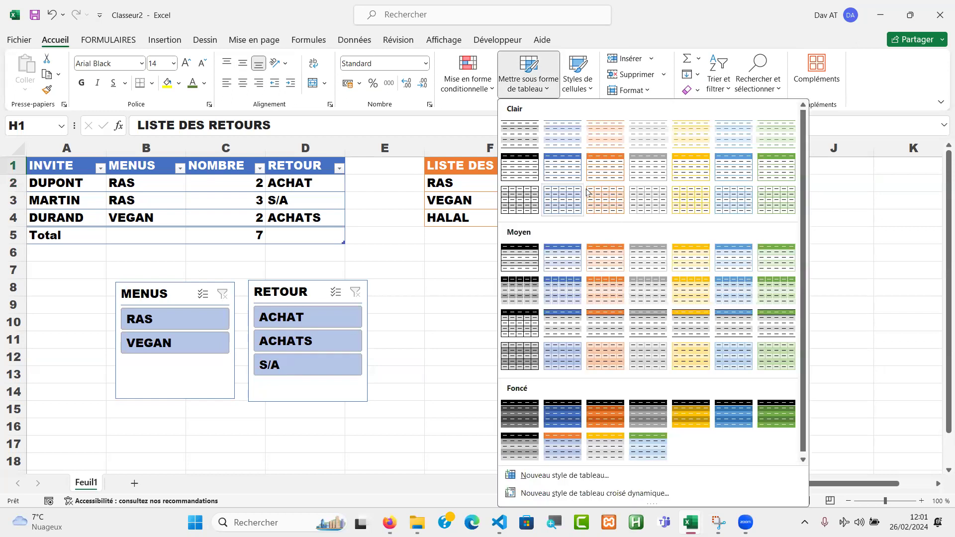
pyautogui.click(572, 166)
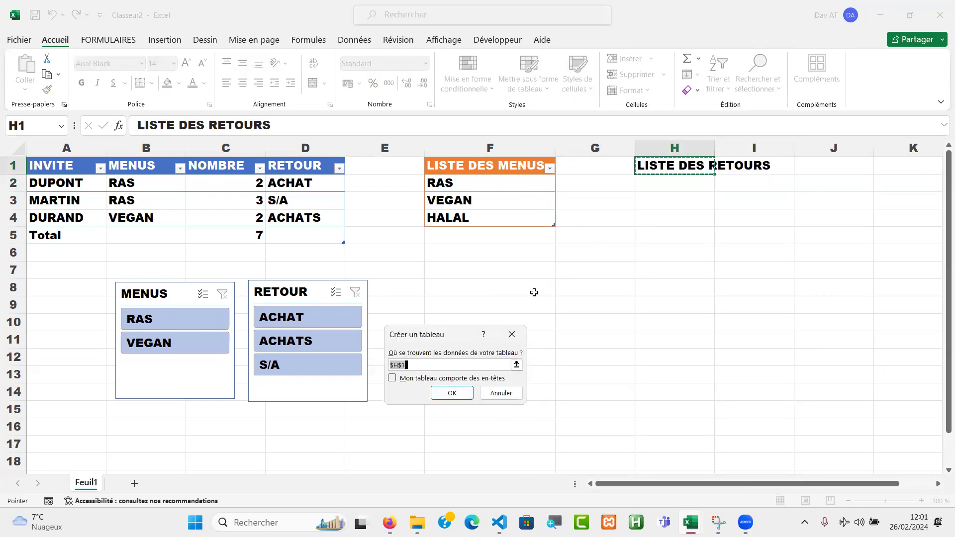
pyautogui.click(392, 378)
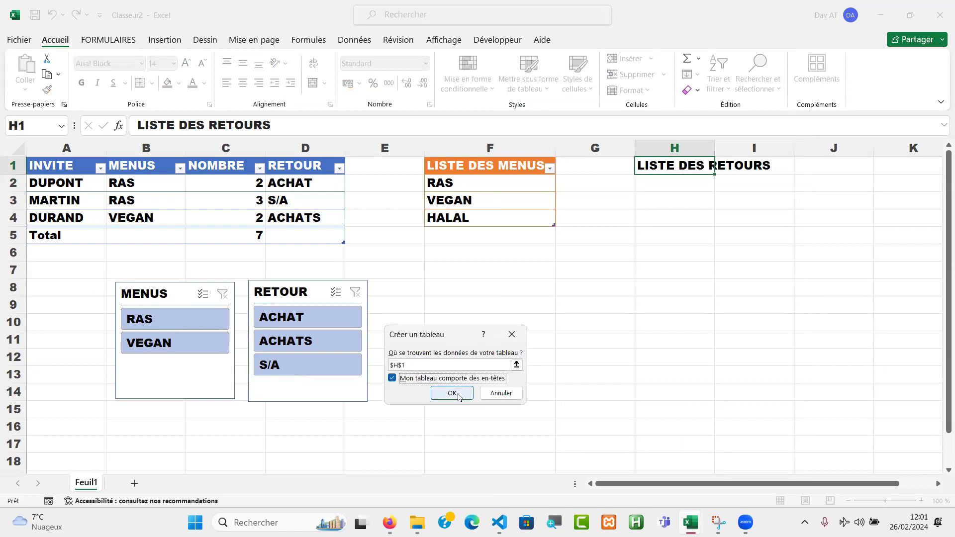
pyautogui.click(451, 394)
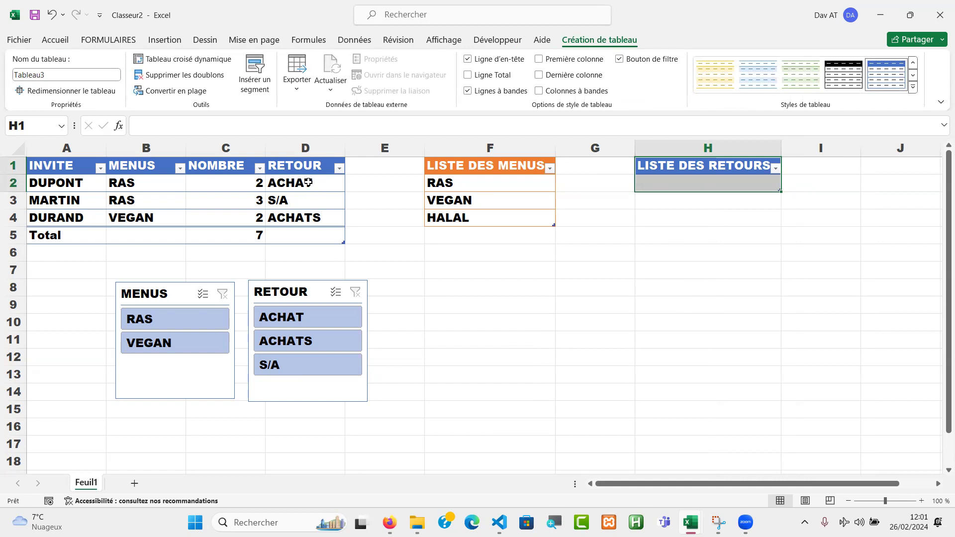
# Enter ACHAT in H2 and S/A in H3 as the entries of the LISTE DES RETOURS table
pyautogui.moveTo(308, 183); pyautogui.dragTo(314, 217)
pyautogui.click(722, 183)
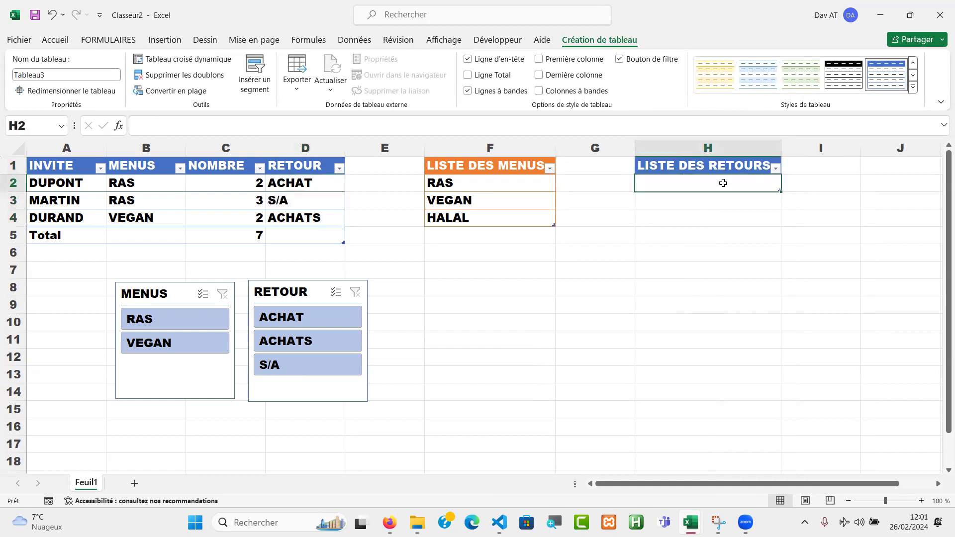
pyautogui.write('ACHAT')
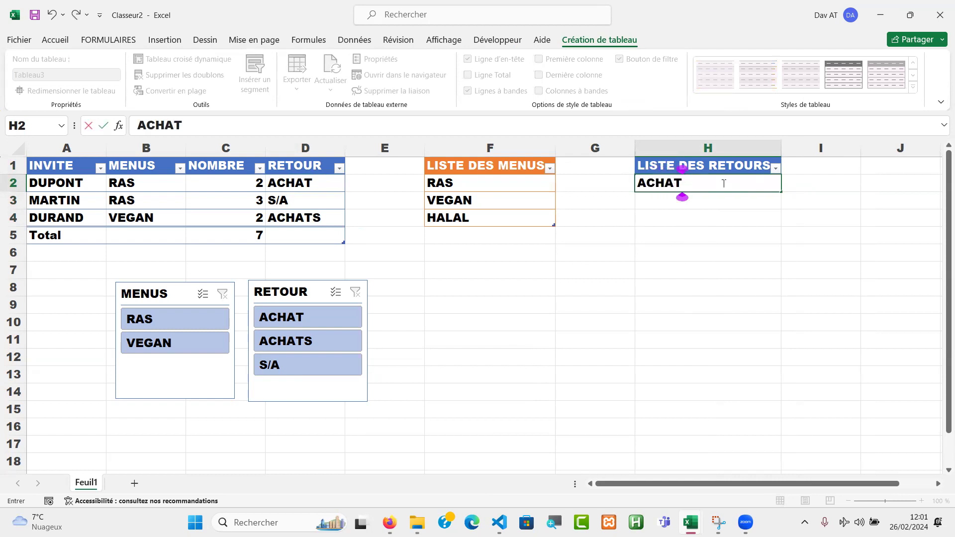
pyautogui.press('Return')
pyautogui.write('S/A')
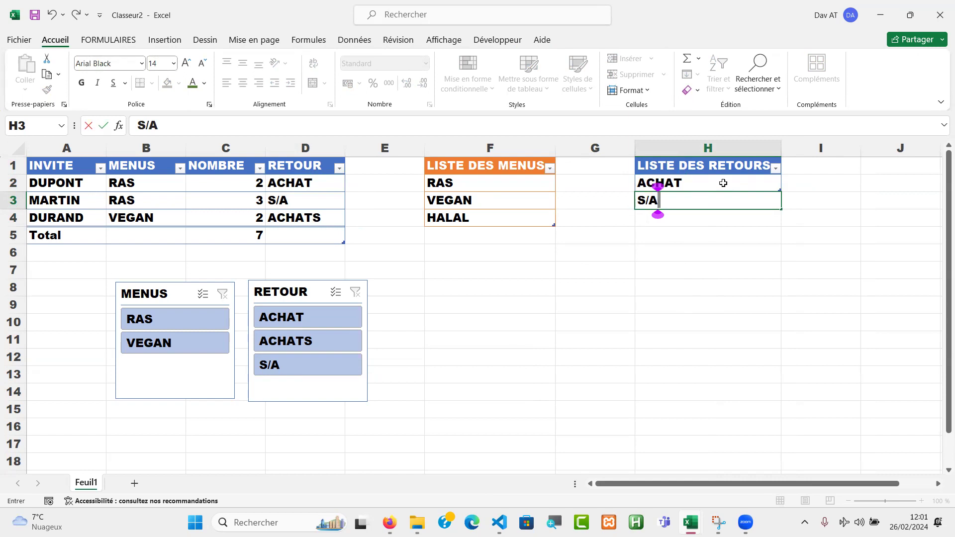
pyautogui.click(718, 255)
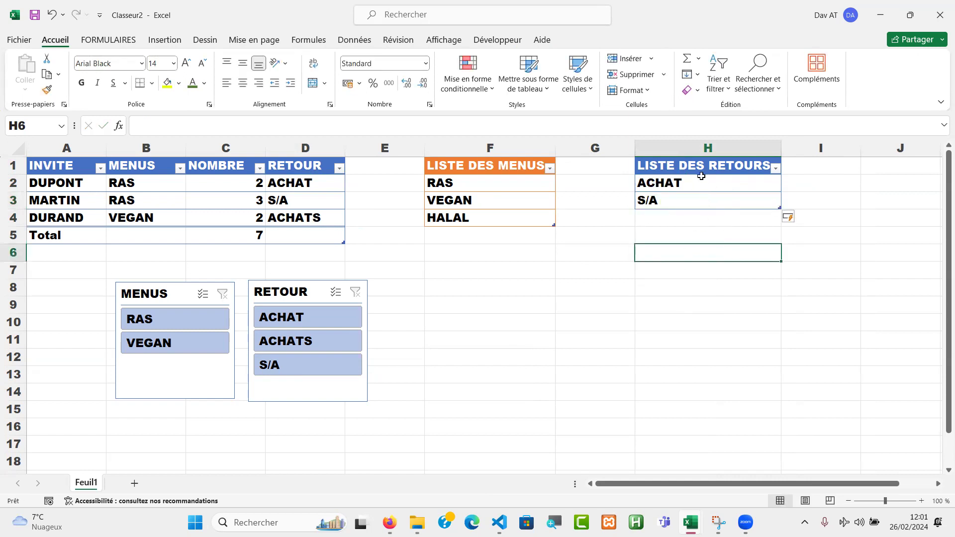
# Apply list data validation to the RETOUR entries in D2:D4 with =$H$2:$H$3 as the source
pyautogui.click(296, 159)
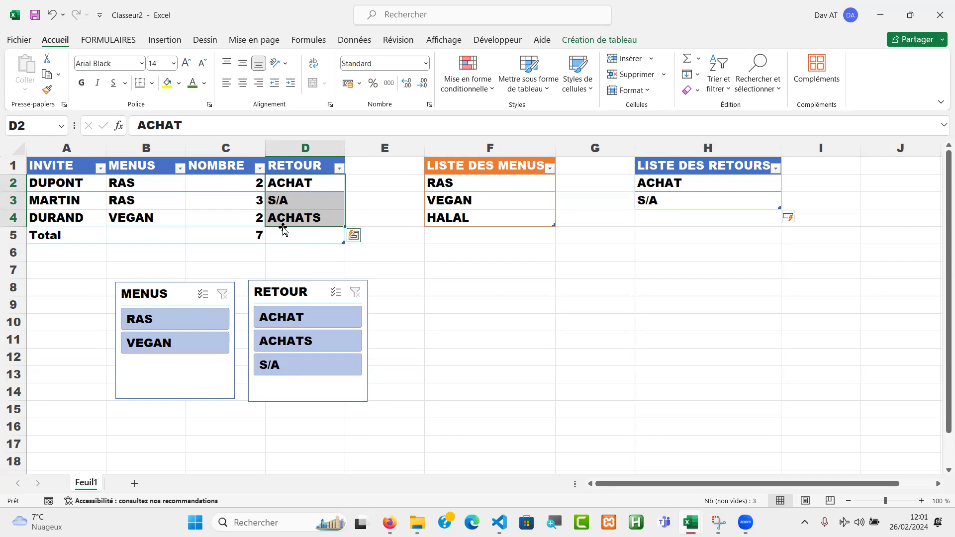
pyautogui.click(355, 40)
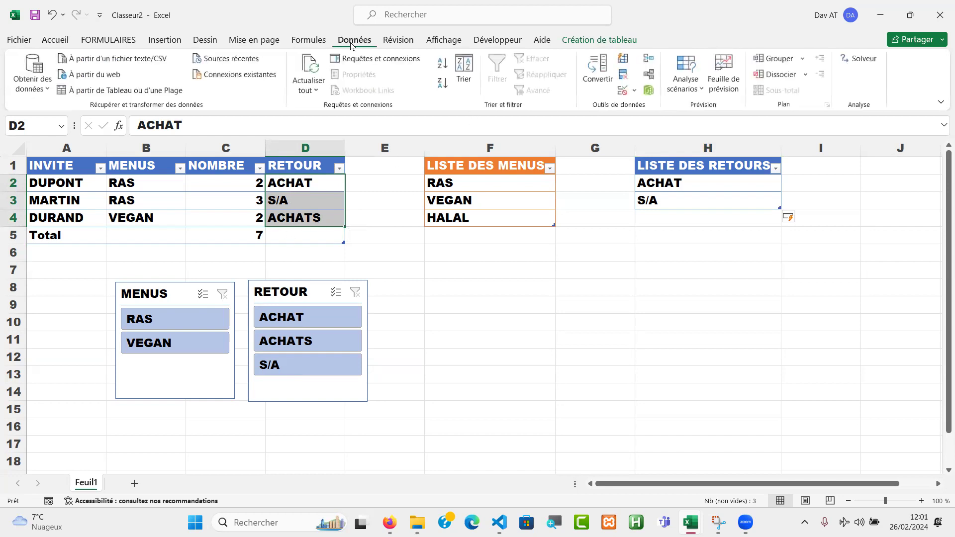
pyautogui.click(623, 90)
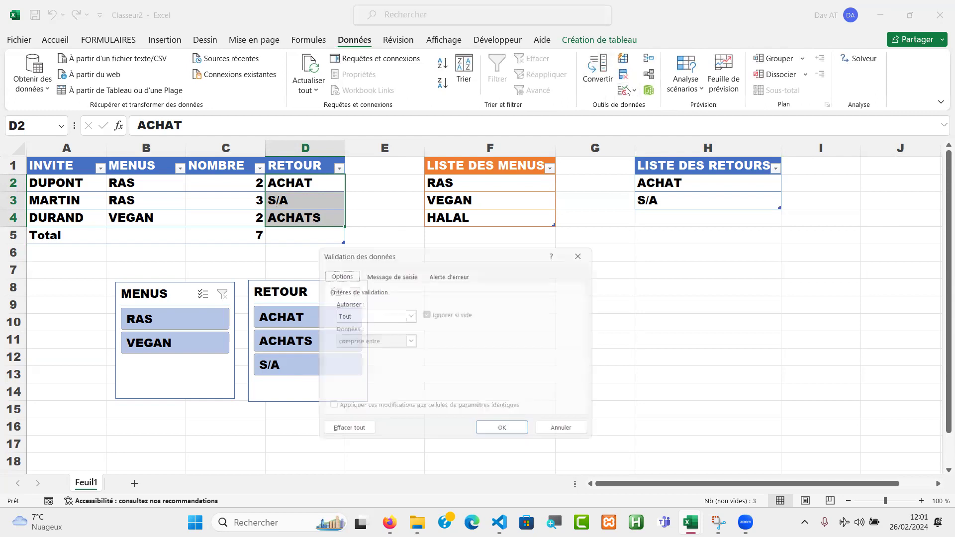
pyautogui.click(409, 319)
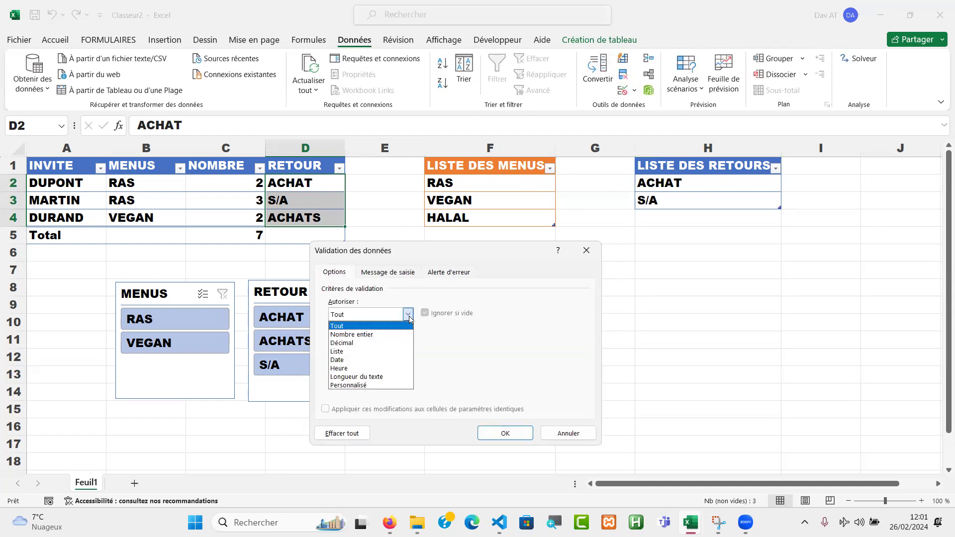
pyautogui.click(374, 352)
pyautogui.click(349, 366)
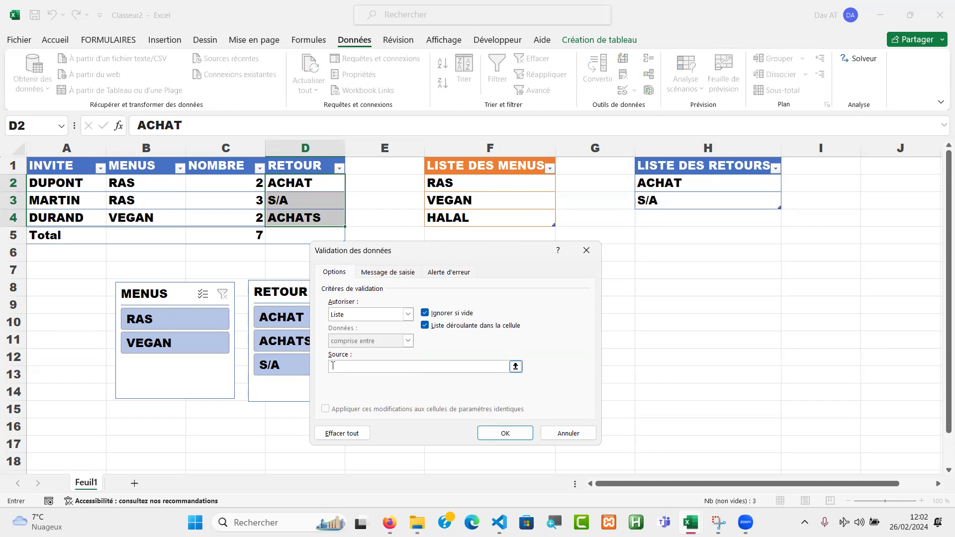
pyautogui.click(711, 158)
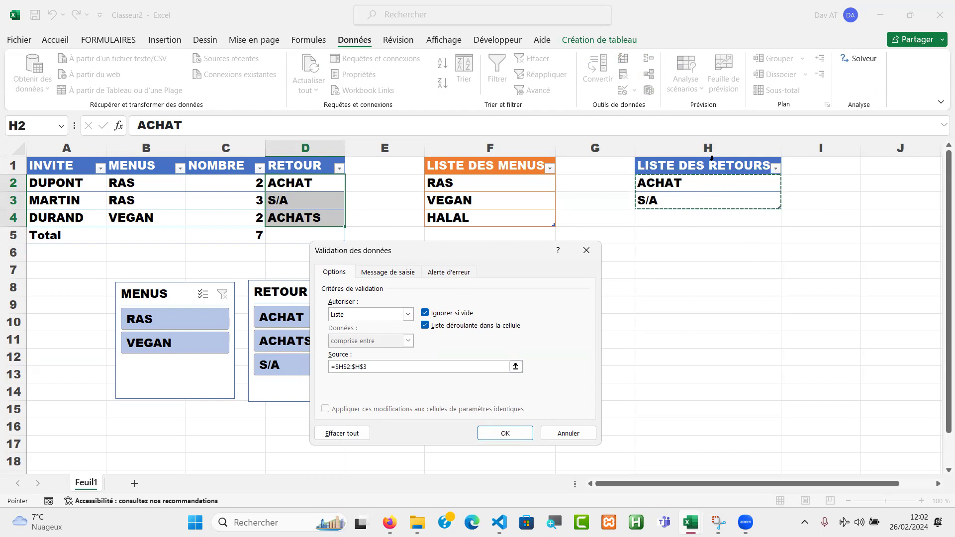
pyautogui.click(504, 433)
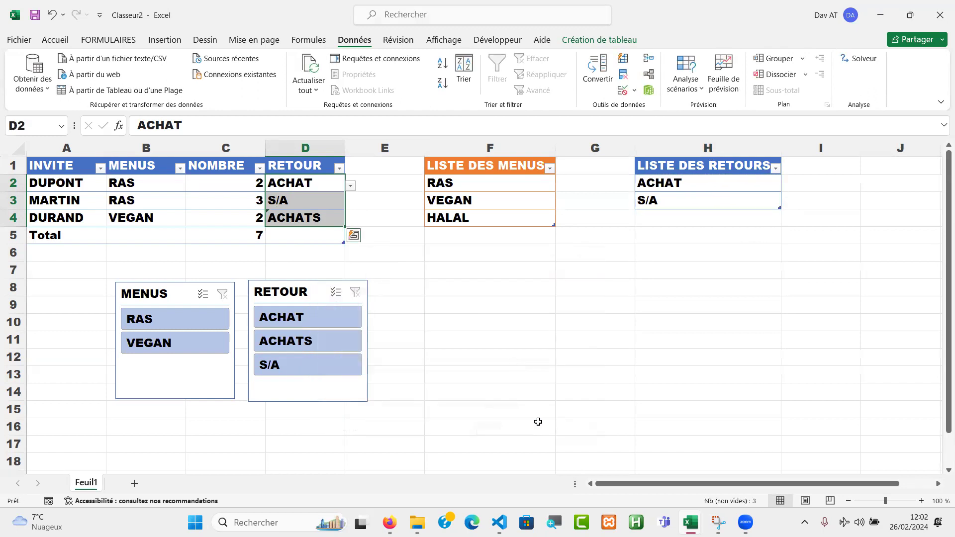
# Choose the RETOUR entries from their drop-down lists: ACHAT in D2, S/A in D3 and ACHAT in D4
pyautogui.click(328, 185)
pyautogui.click(350, 186)
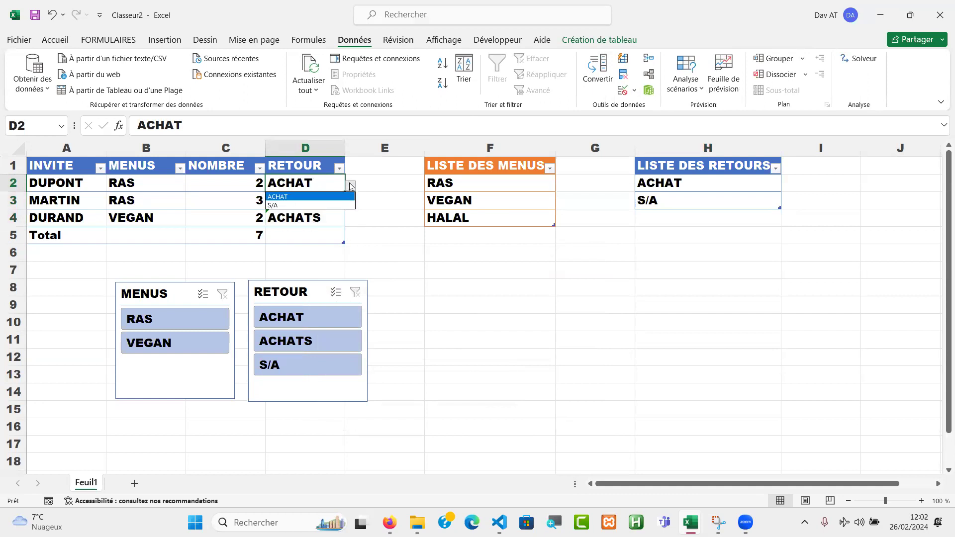
pyautogui.click(322, 199)
pyautogui.click(317, 200)
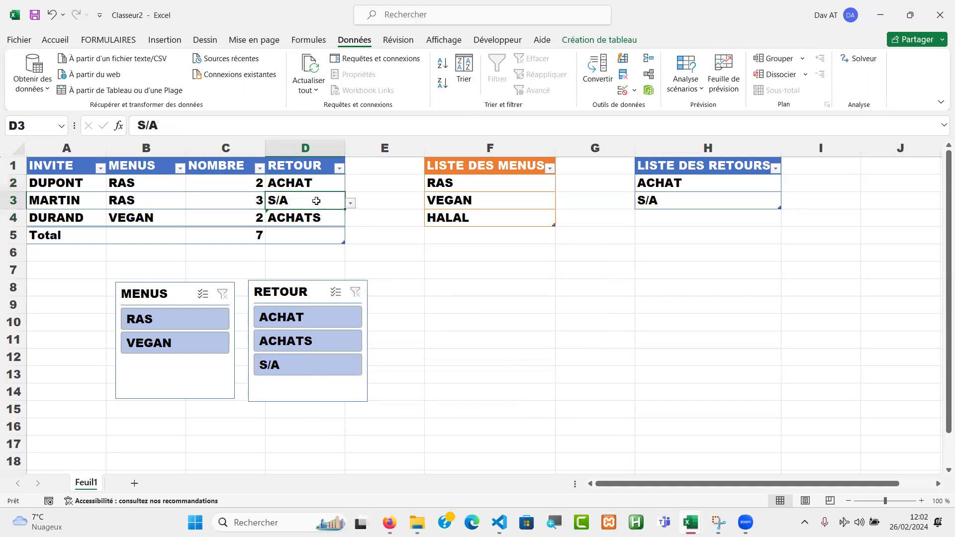
pyautogui.click(350, 203)
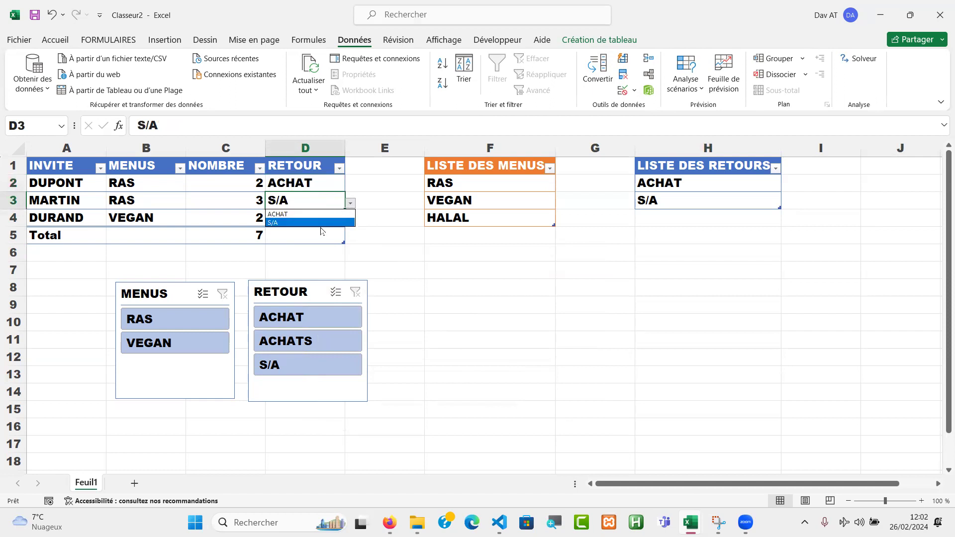
pyautogui.click(319, 223)
pyautogui.click(321, 217)
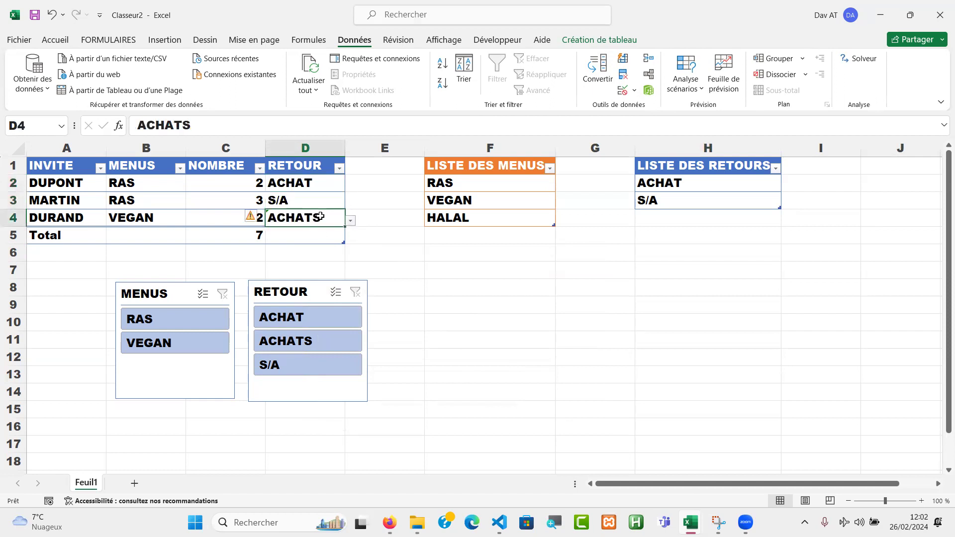
pyautogui.click(350, 222)
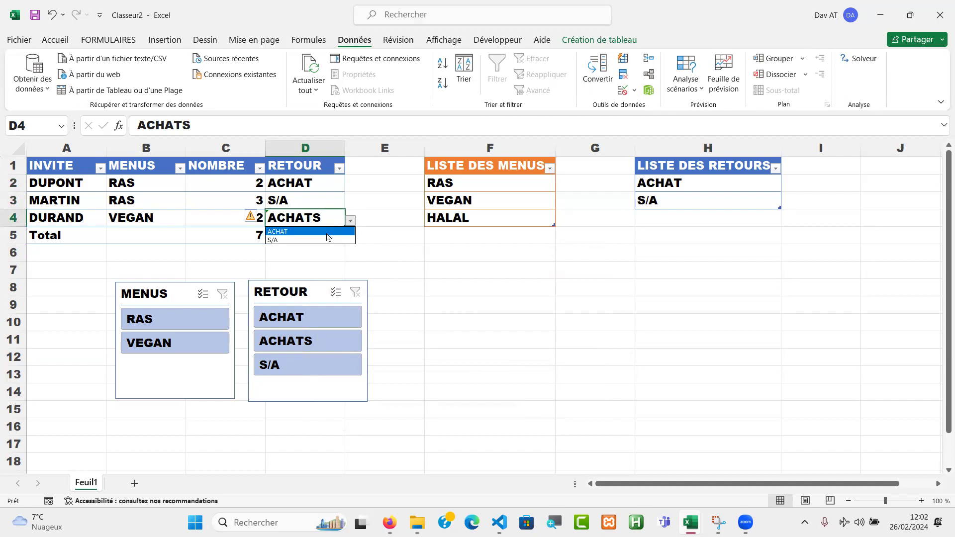
pyautogui.click(326, 232)
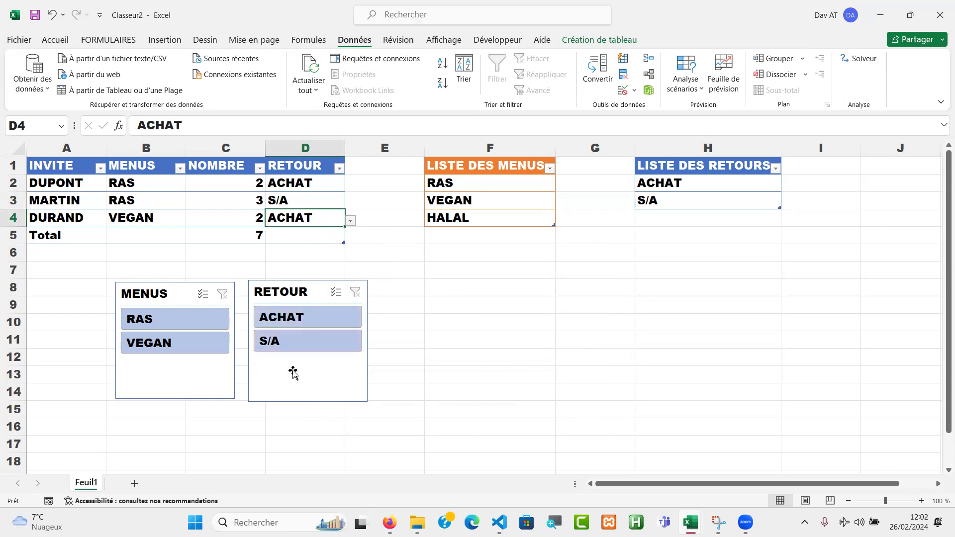
# Filter the guest table to ACHAT with the RETOUR slicer and clear that filter again
pyautogui.click(319, 314)
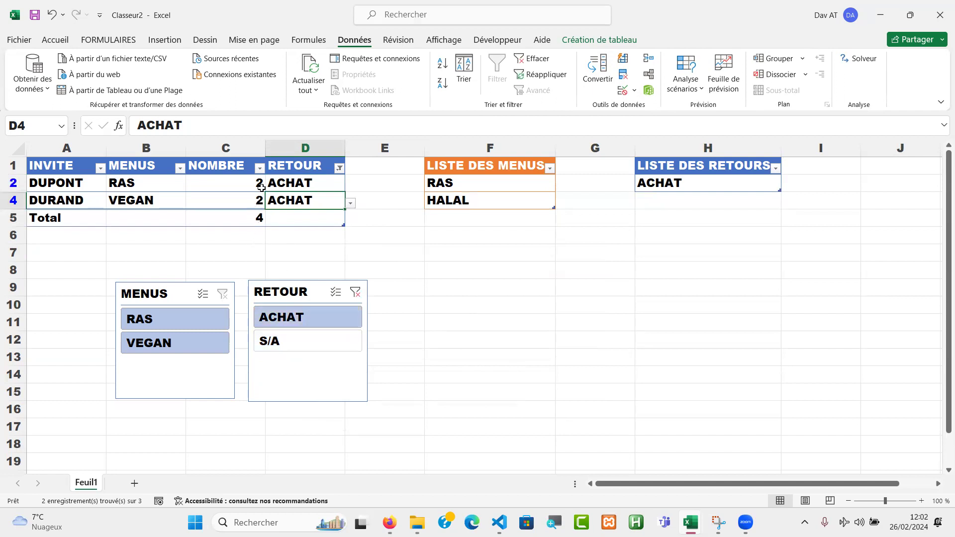
pyautogui.click(358, 295)
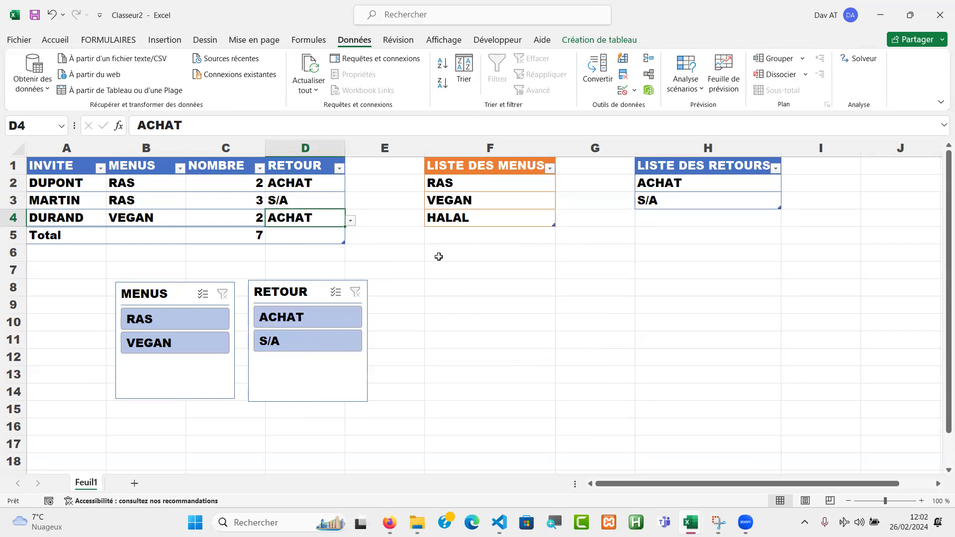
# Enter the heading NOM TABLE in J1, in the empty area beyond the LISTE DES RETOURS table
pyautogui.click(456, 256)
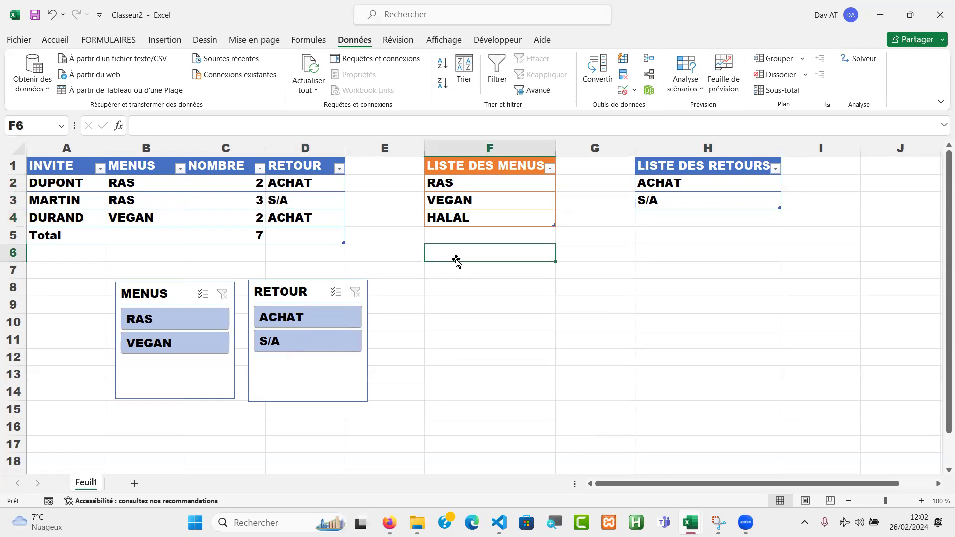
pyautogui.press('Right')
pyautogui.press('Right')
pyautogui.press('Right')
pyautogui.press('Right')
pyautogui.press('Right')
pyautogui.press('Right')
pyautogui.press('Right')
pyautogui.press('Right')
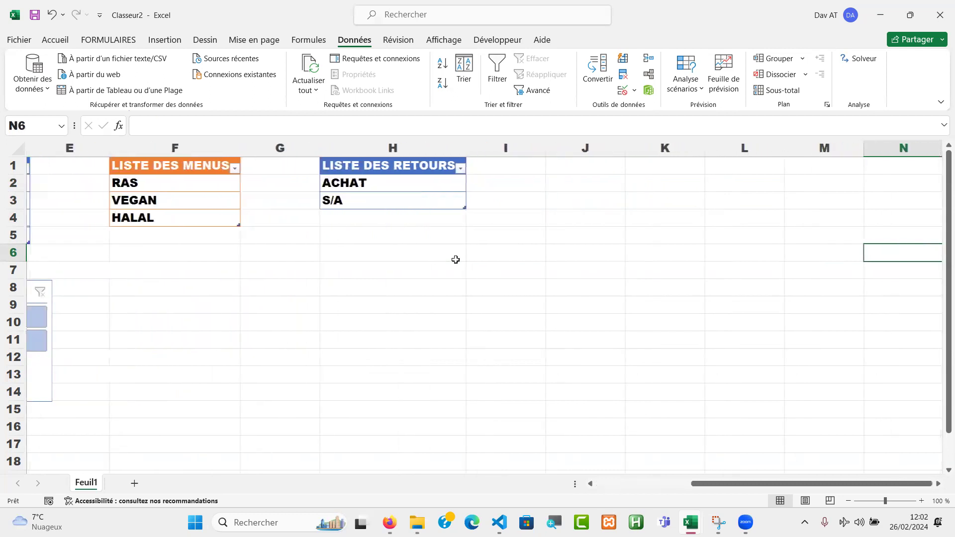
pyautogui.press('Right')
pyautogui.press('Right')
pyautogui.press('Right')
pyautogui.press('Right')
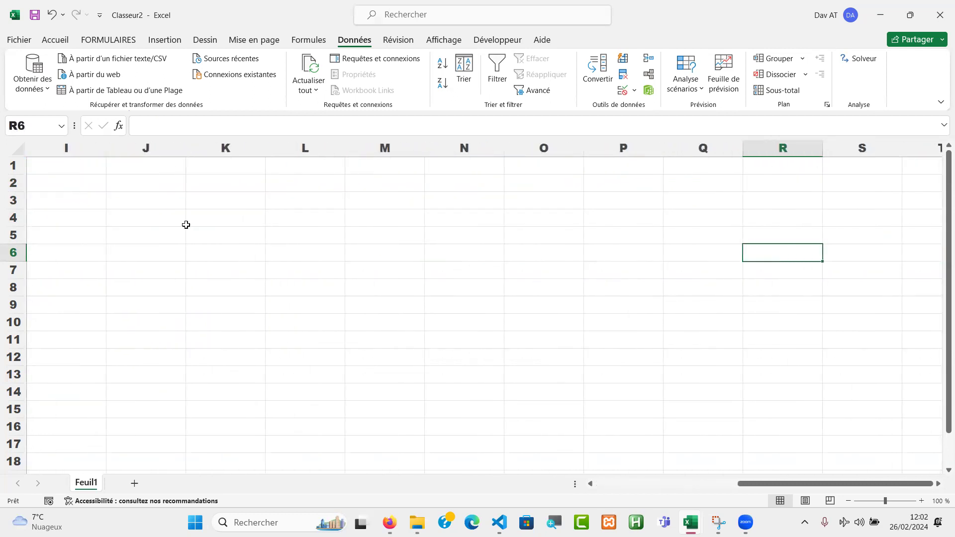
pyautogui.click(146, 170)
pyautogui.write('NOM')
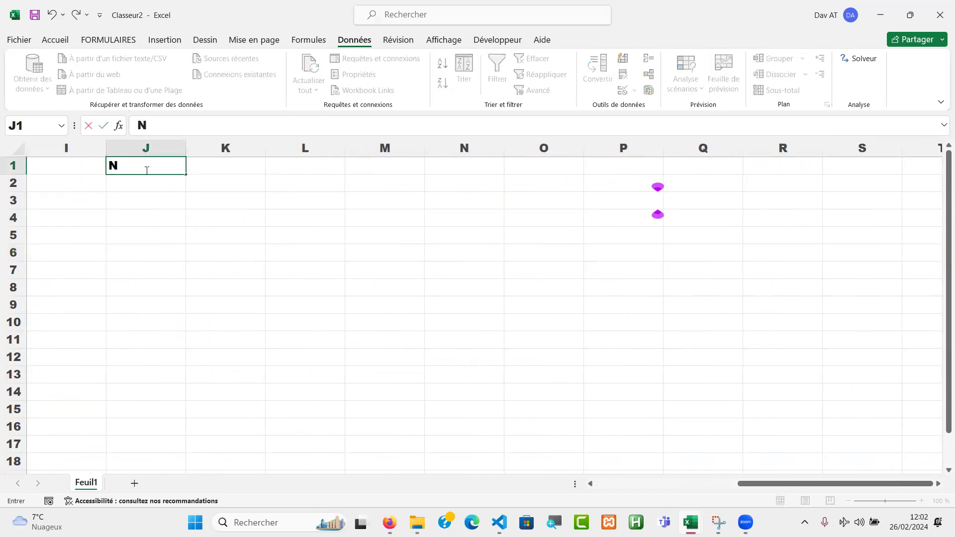
pyautogui.write('BLE')
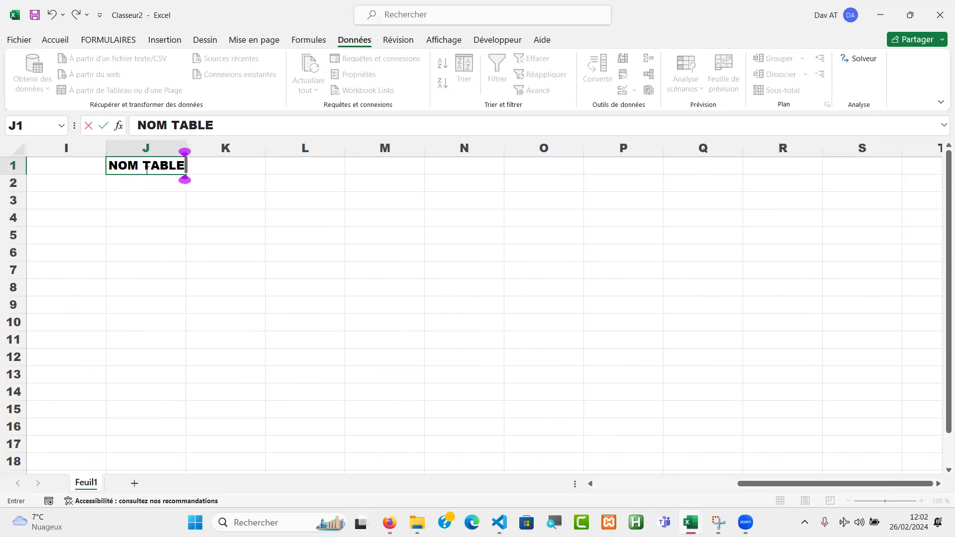
pyautogui.press('Return')
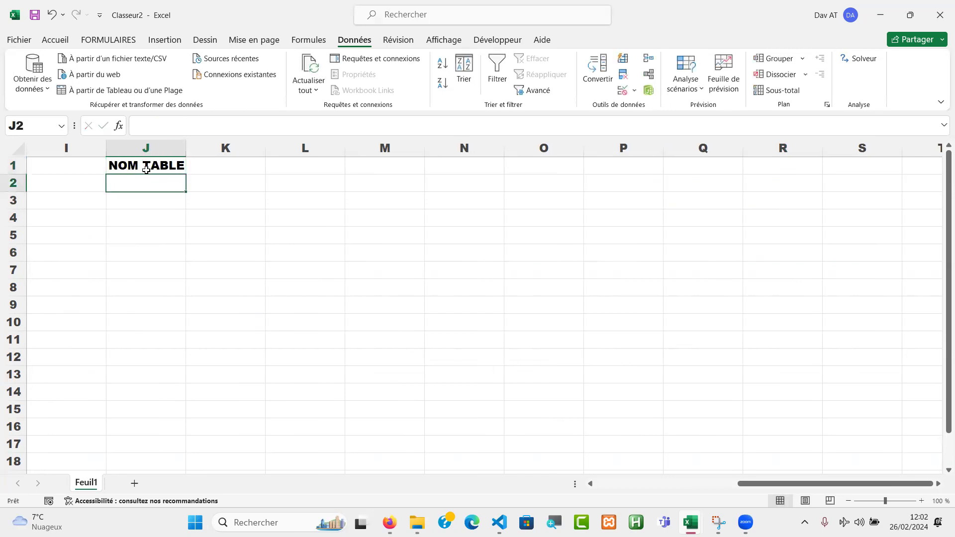
# Format J1 as a table with a light, blue-header style, treating NOM TABLE as the header
pyautogui.click(152, 166)
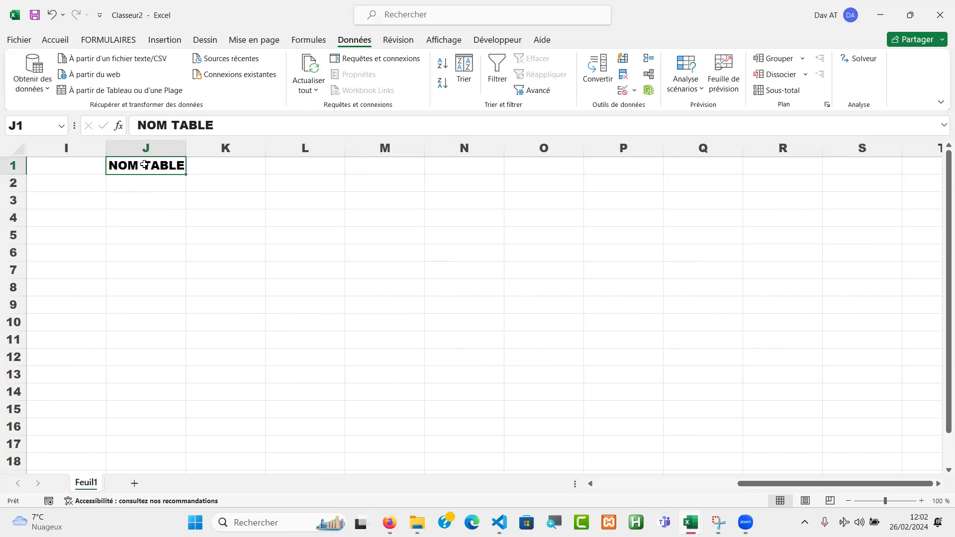
pyautogui.click(55, 40)
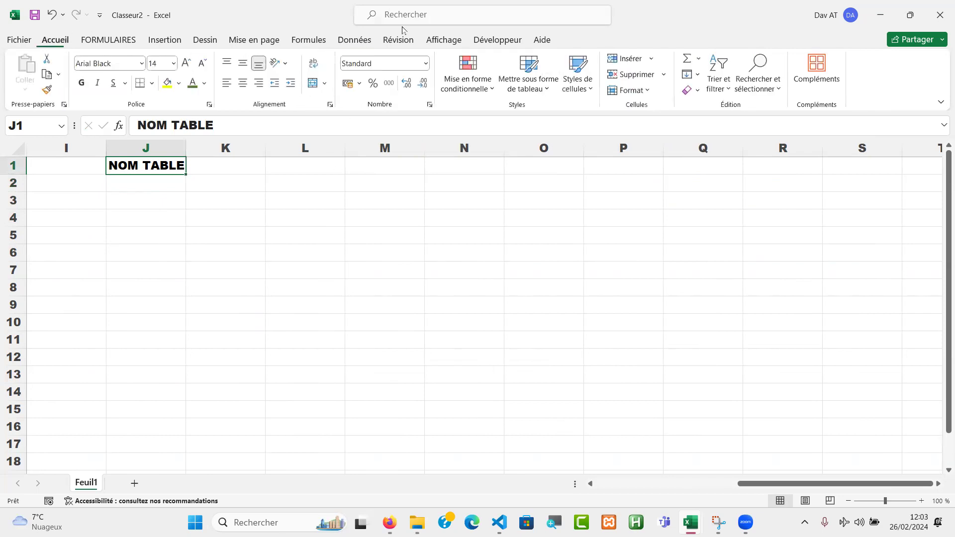
pyautogui.click(530, 75)
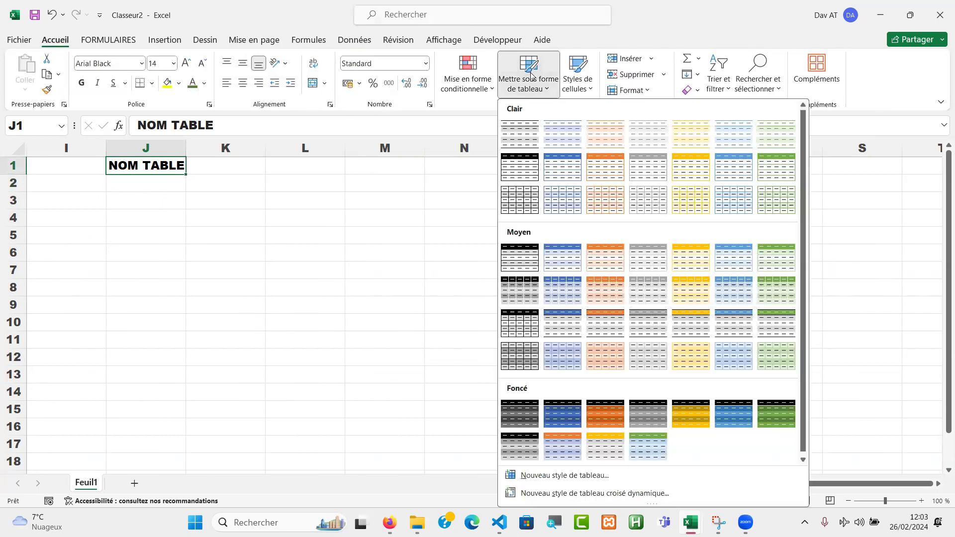
pyautogui.click(564, 178)
pyautogui.click(392, 378)
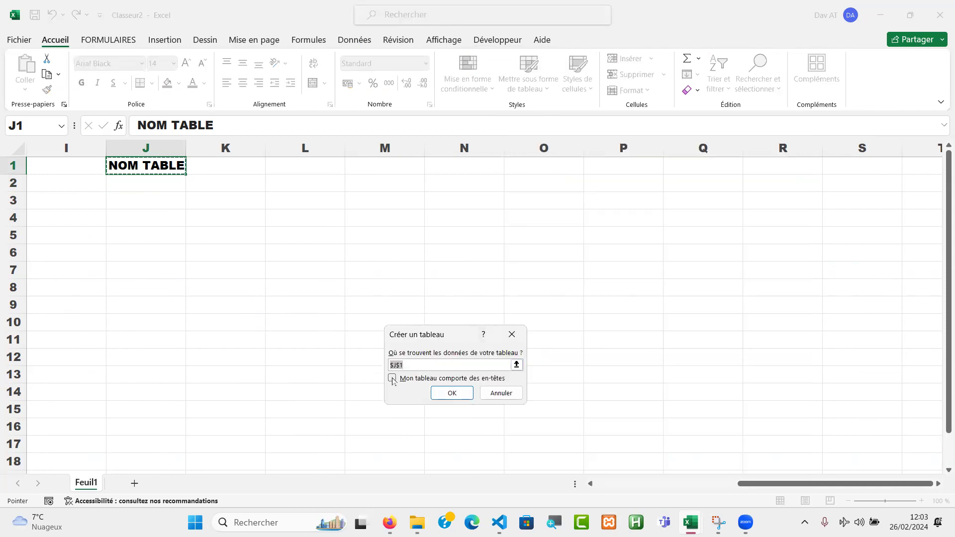
pyautogui.click(450, 392)
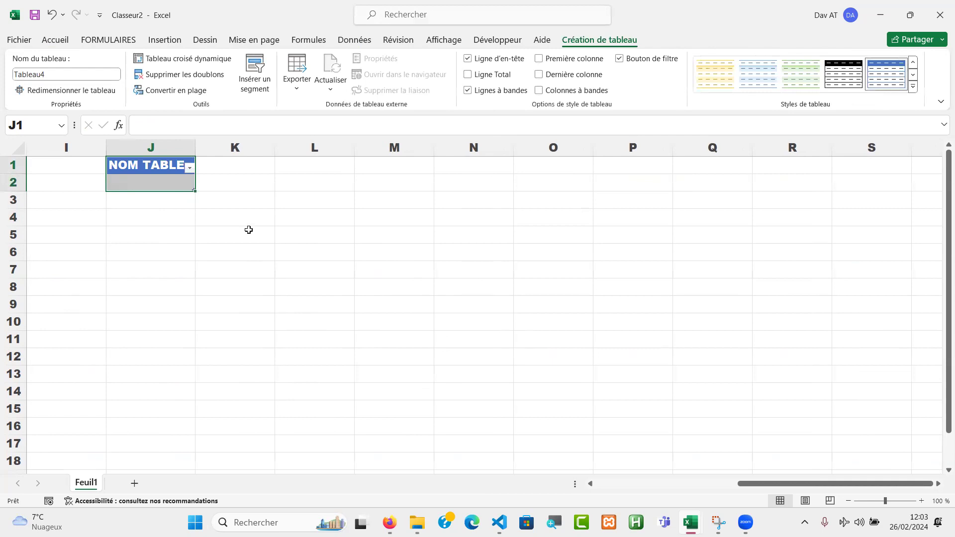
# Add the column heading NBRE INVITES/ TABLE in K1 and fit column K's width to it
pyautogui.click(237, 166)
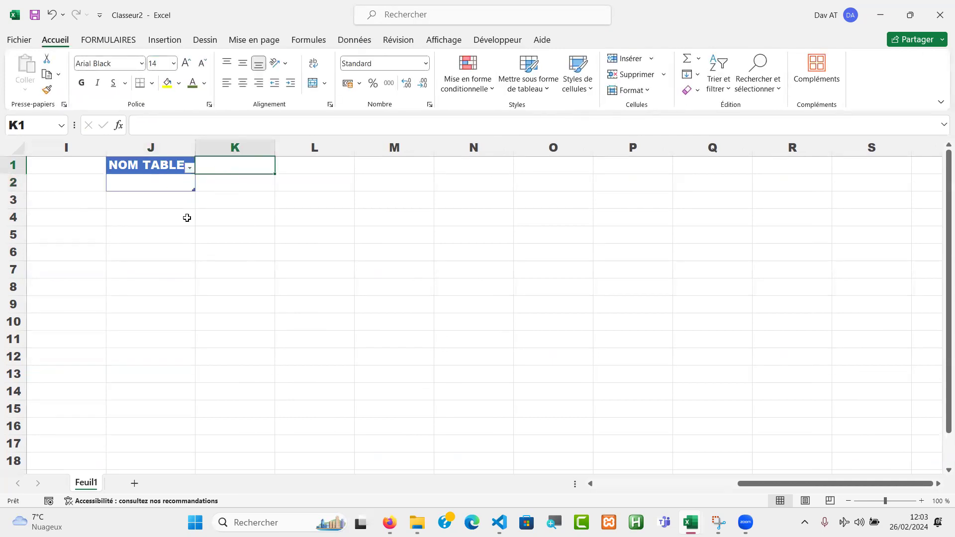
pyautogui.write('NBR')
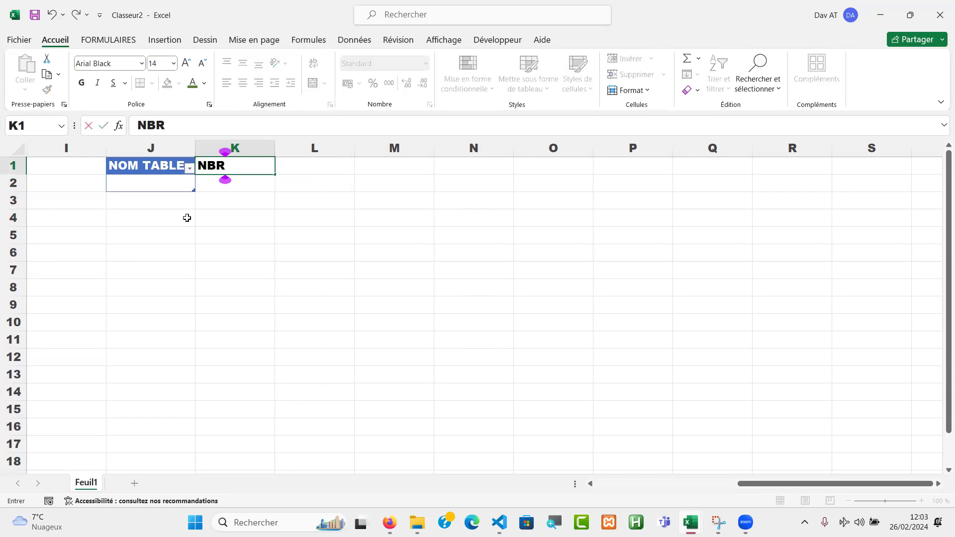
pyautogui.write('E INV')
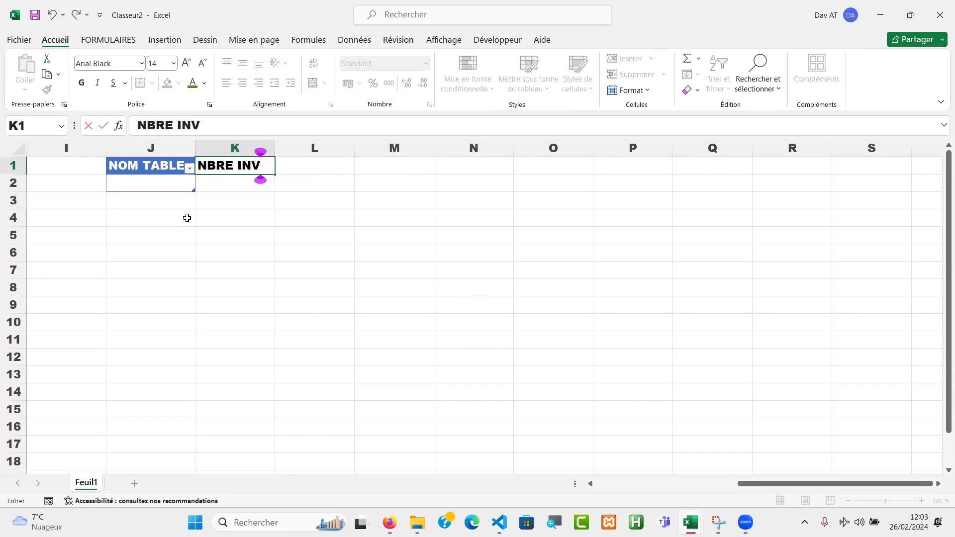
pyautogui.write('ITES')
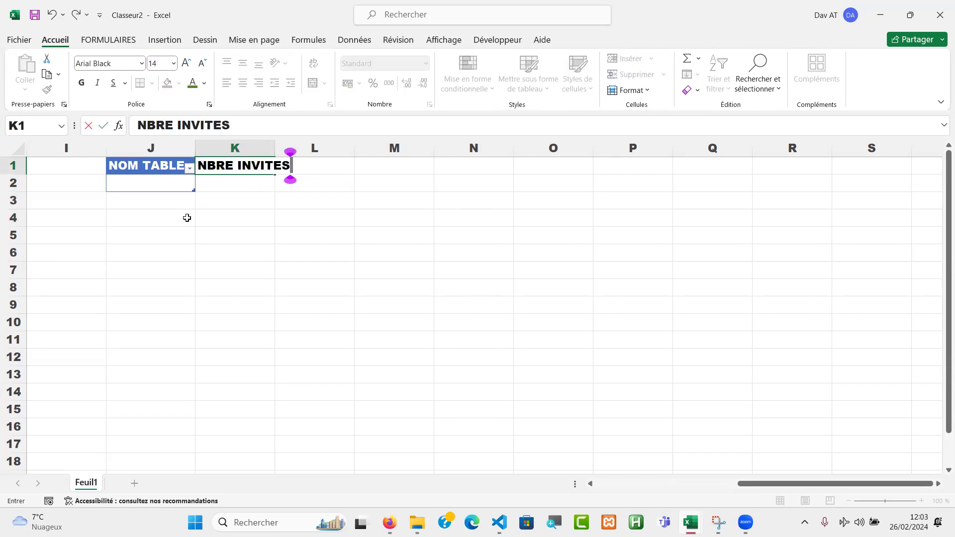
pyautogui.write('/ TABLE')
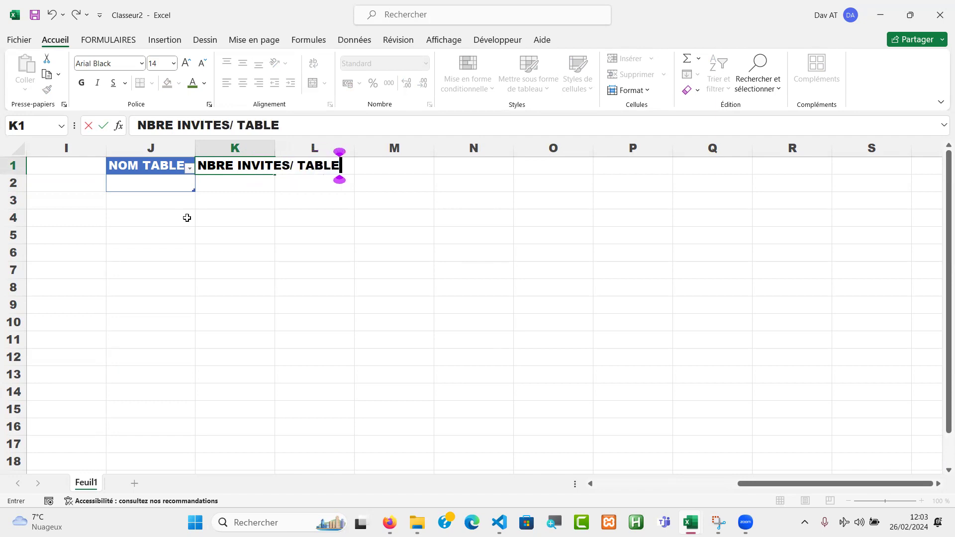
pyautogui.press('Return')
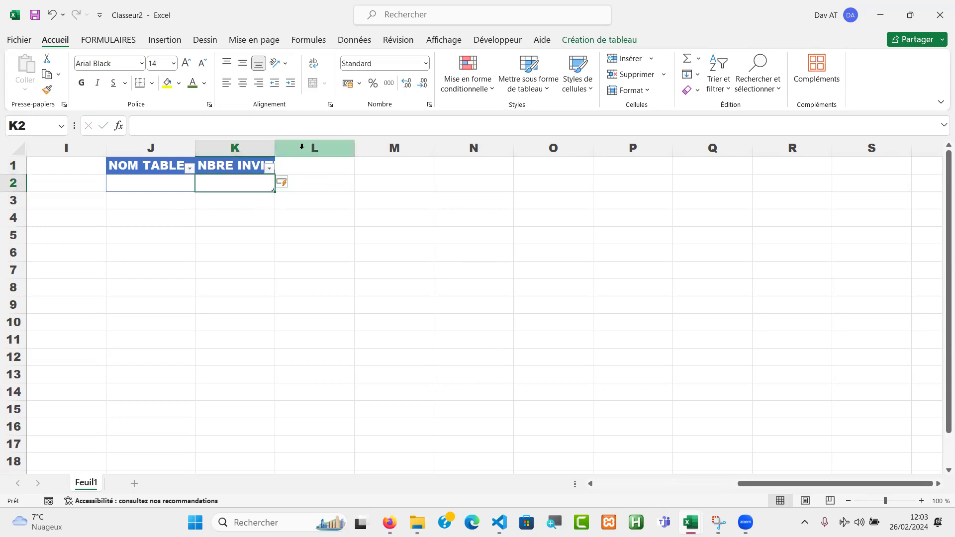
pyautogui.doubleClick(277, 153)
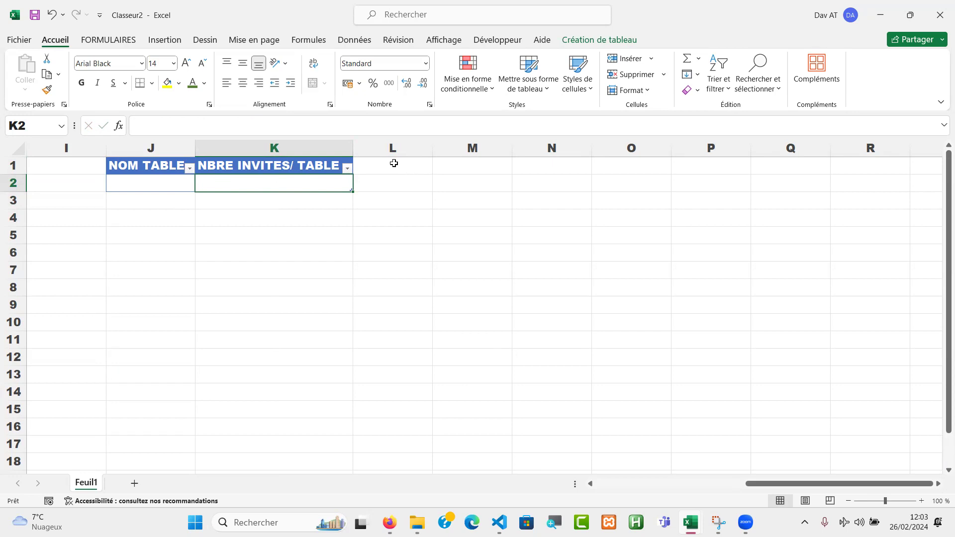
# Add the column heading NBRE CHAISES in L1 and fit column L's width to it
pyautogui.click(392, 163)
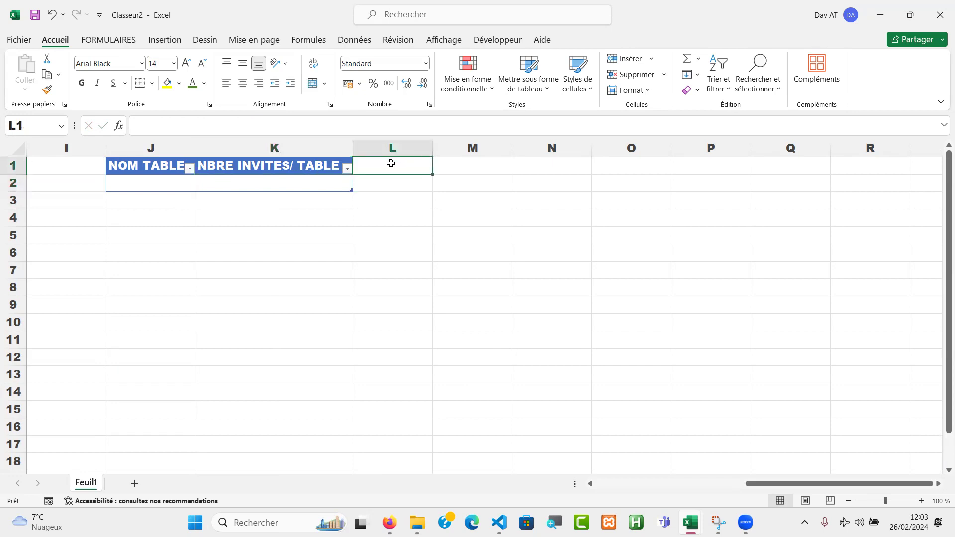
pyautogui.write('NBRE')
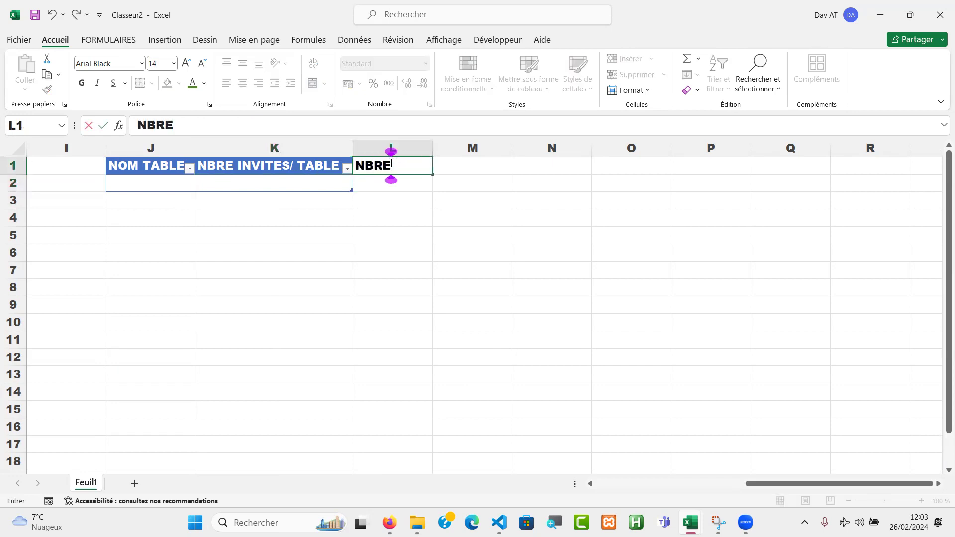
pyautogui.write(' CHAISES')
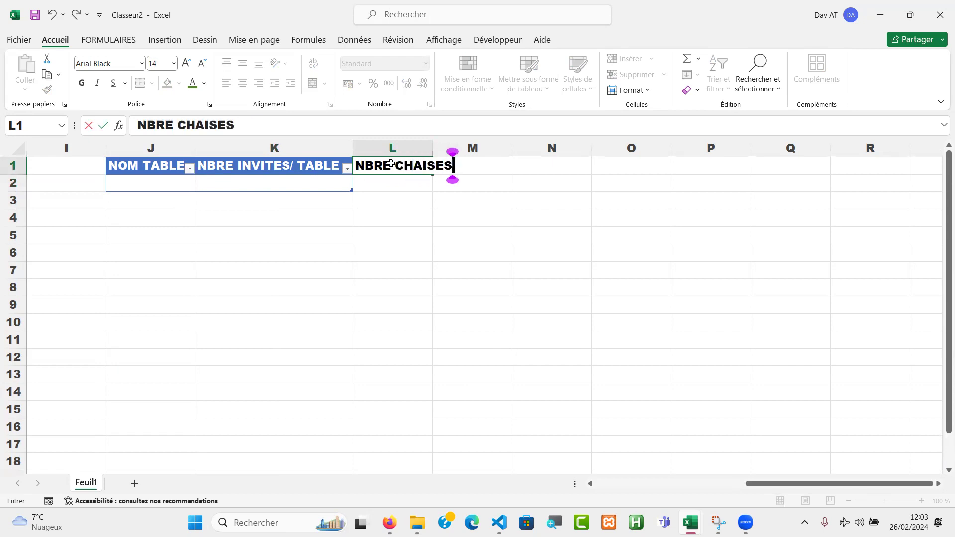
pyautogui.press('Return')
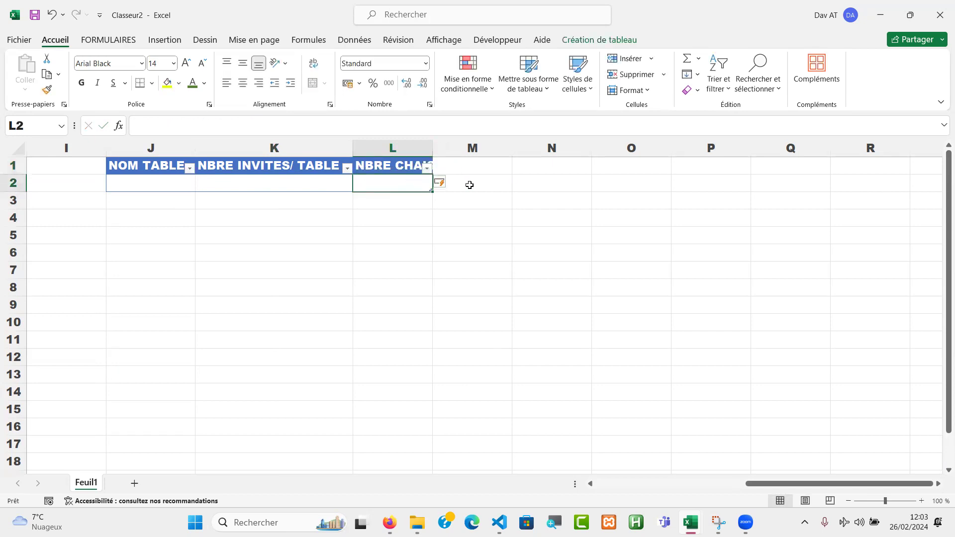
pyautogui.doubleClick(432, 154)
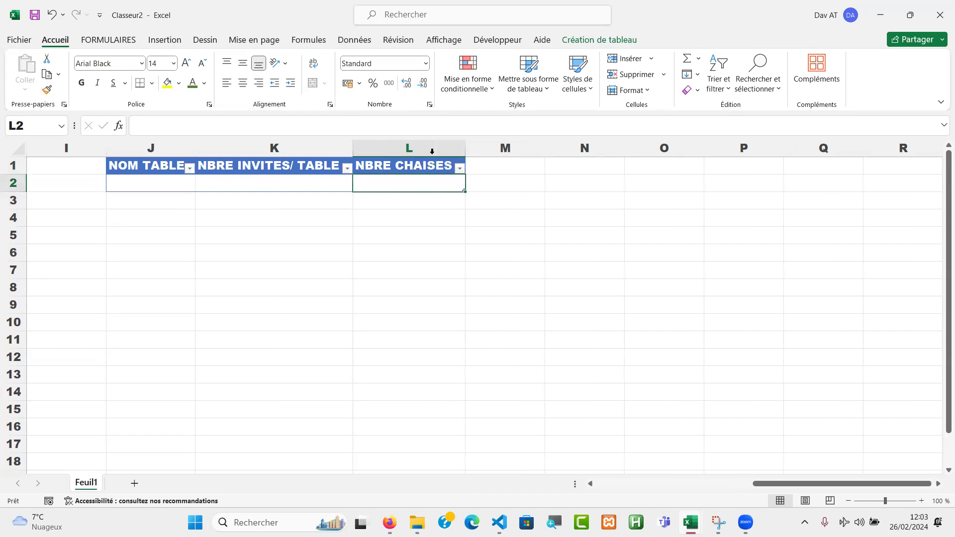
# Add the column heading NBRE ASSIETTES in M1 of the NOM TABLE table
pyautogui.click(496, 168)
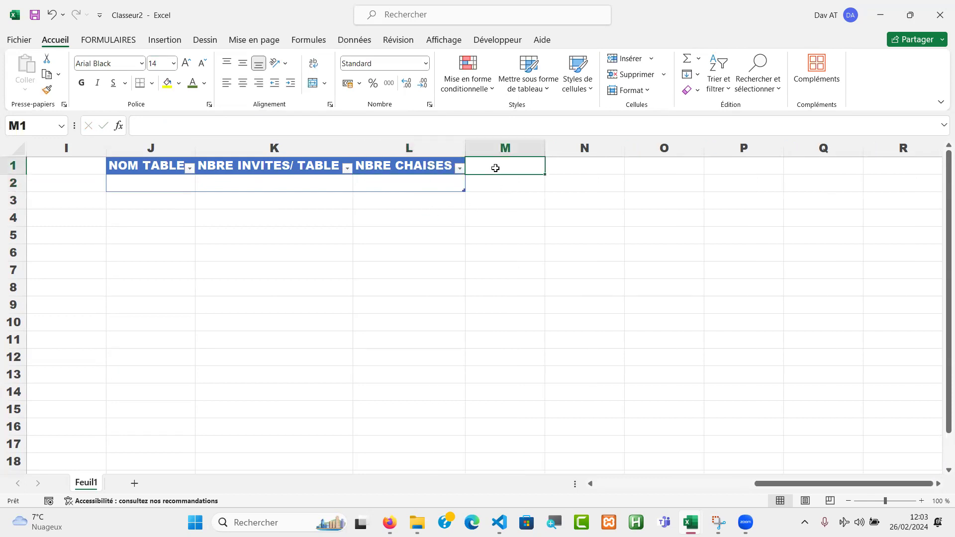
pyautogui.write('NBRE ')
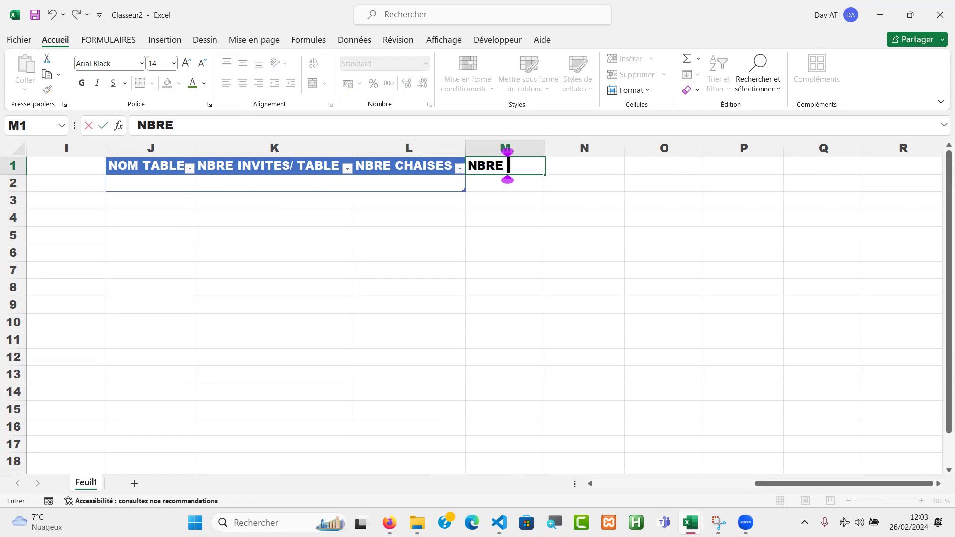
pyautogui.write('ASSIETTES')
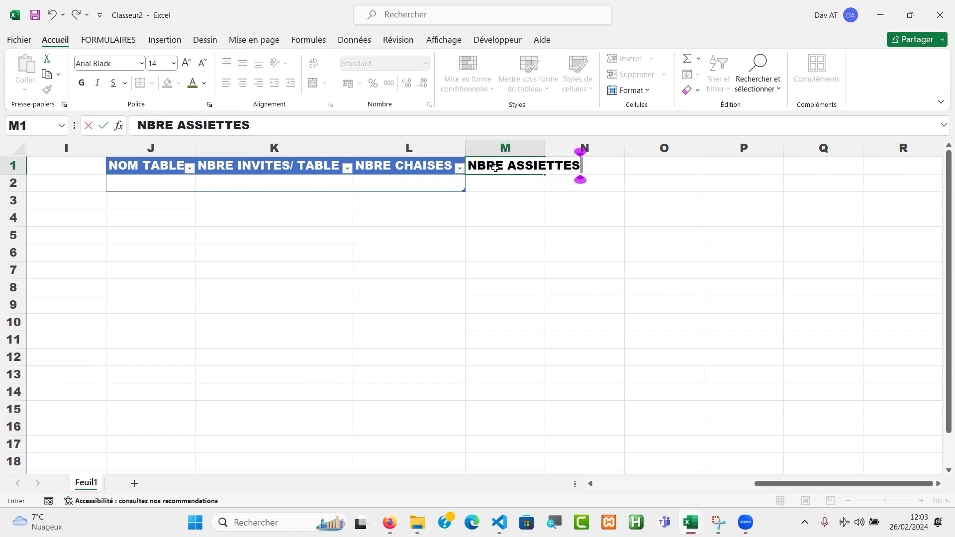
pyautogui.press('Return')
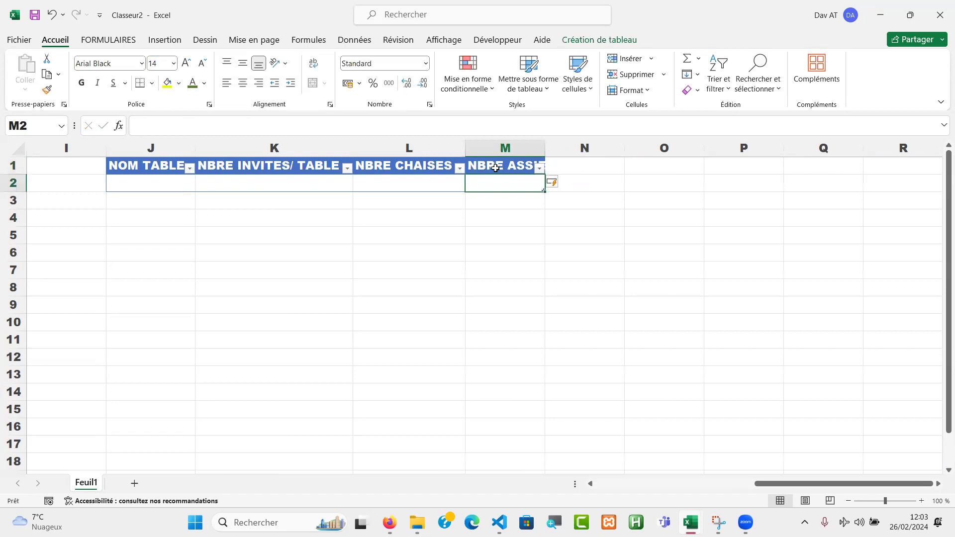
# Fit column M's width to its heading and add the column heading NBRE VERRE in N1
pyautogui.doubleClick(544, 147)
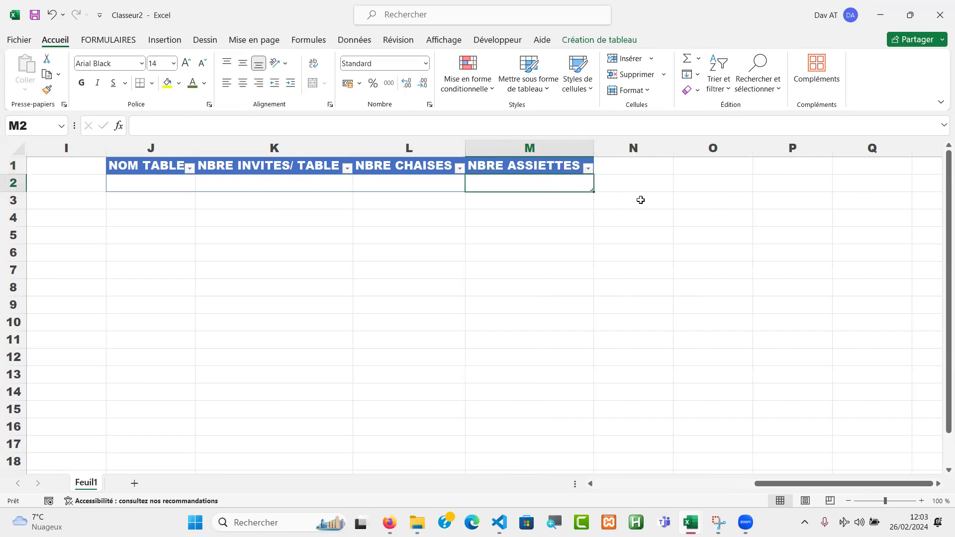
pyautogui.click(626, 165)
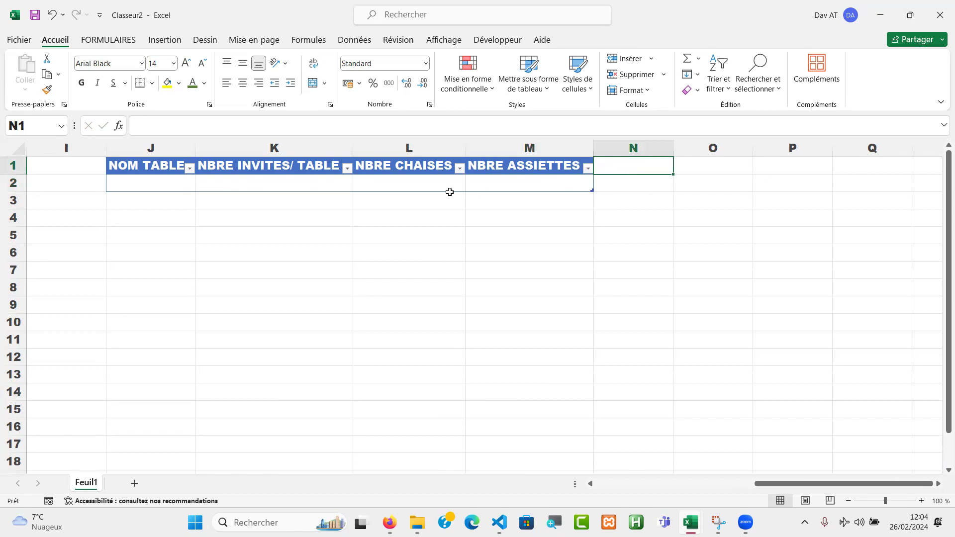
pyautogui.click(295, 185)
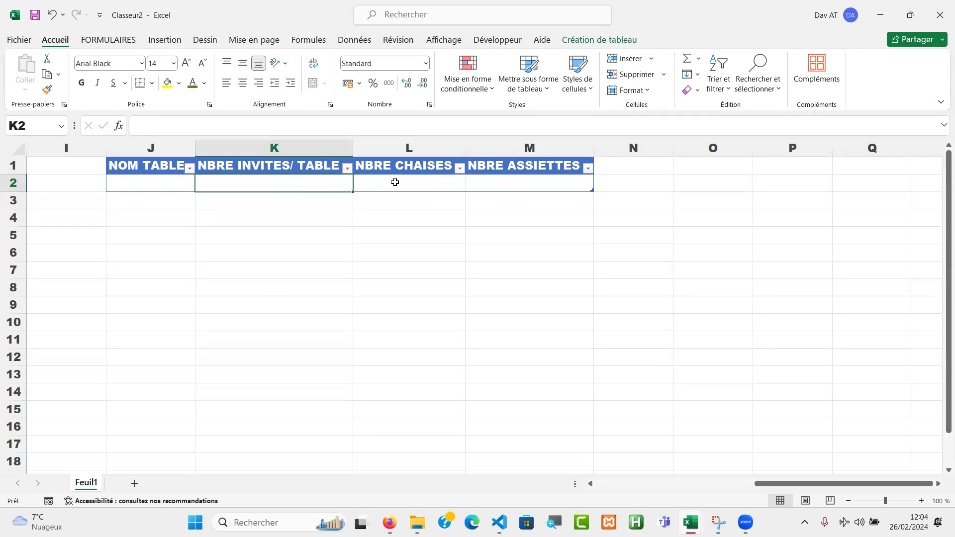
pyautogui.click(647, 166)
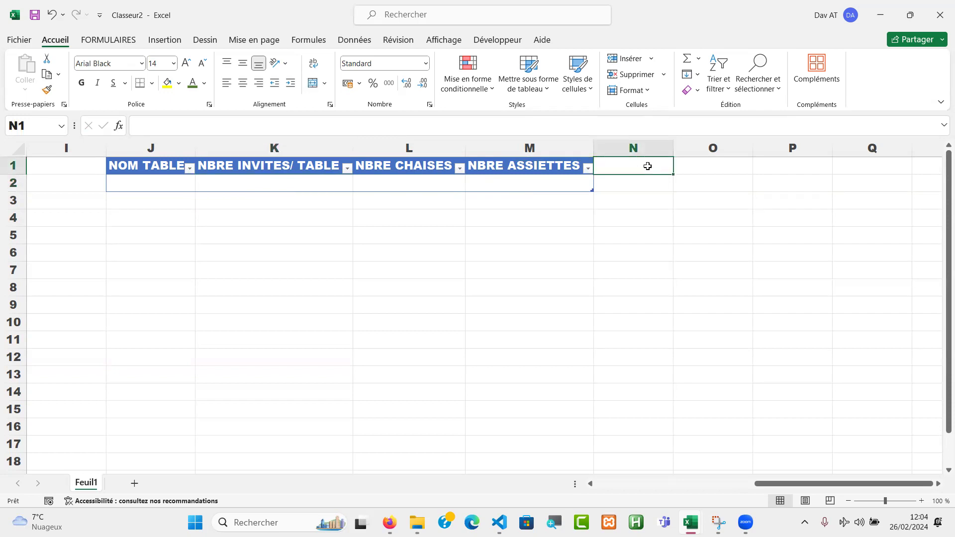
pyautogui.write('NBRE')
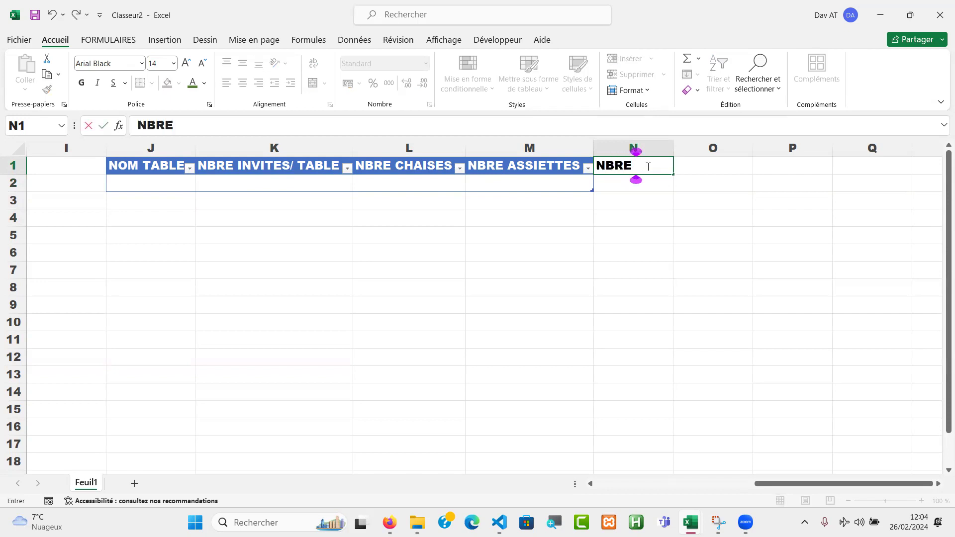
pyautogui.write(' VEREE')
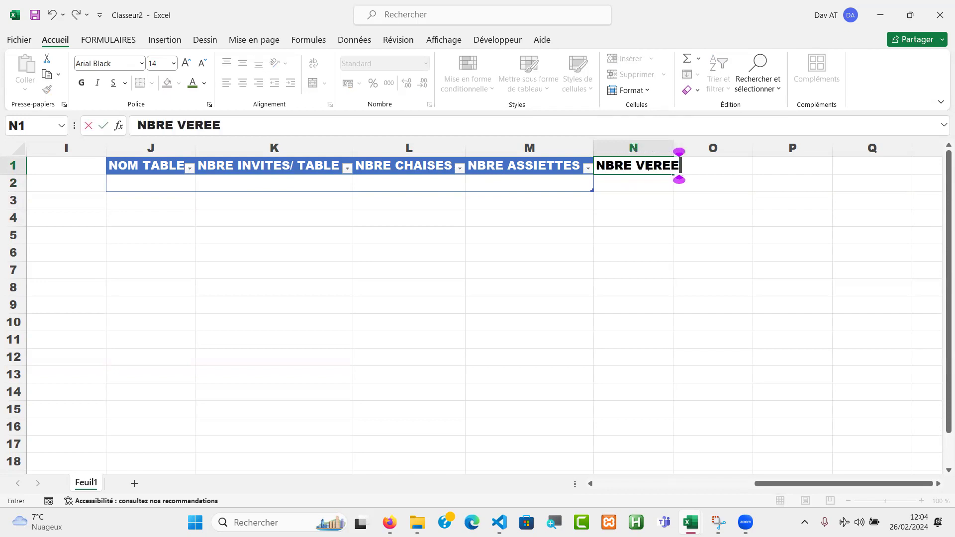
pyautogui.press('BackSpace')
pyautogui.press('BackSpace')
pyautogui.write('RE')
pyautogui.press('Tab')
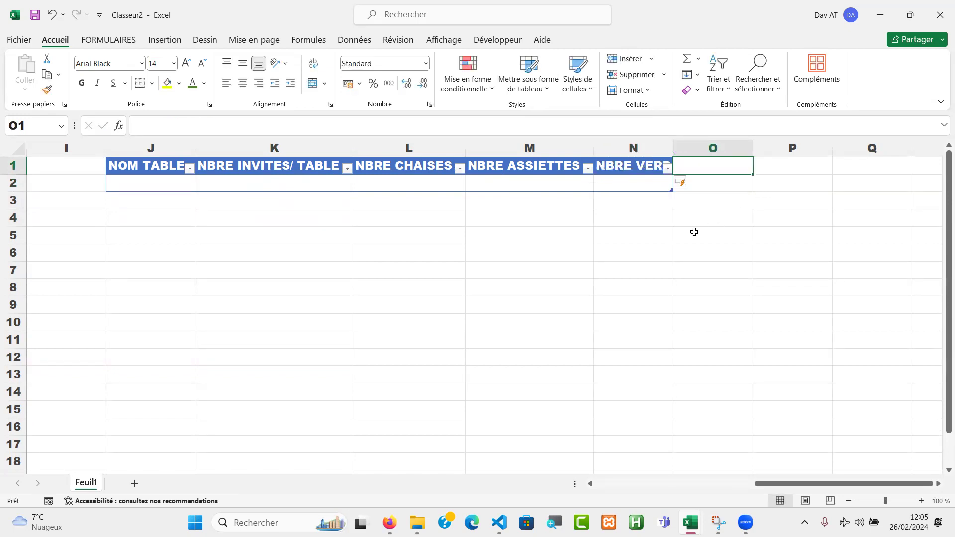
# Add the column heading NBRE FOURCHETTES in O1 of the seating table
pyautogui.write('NBRE FOURC')
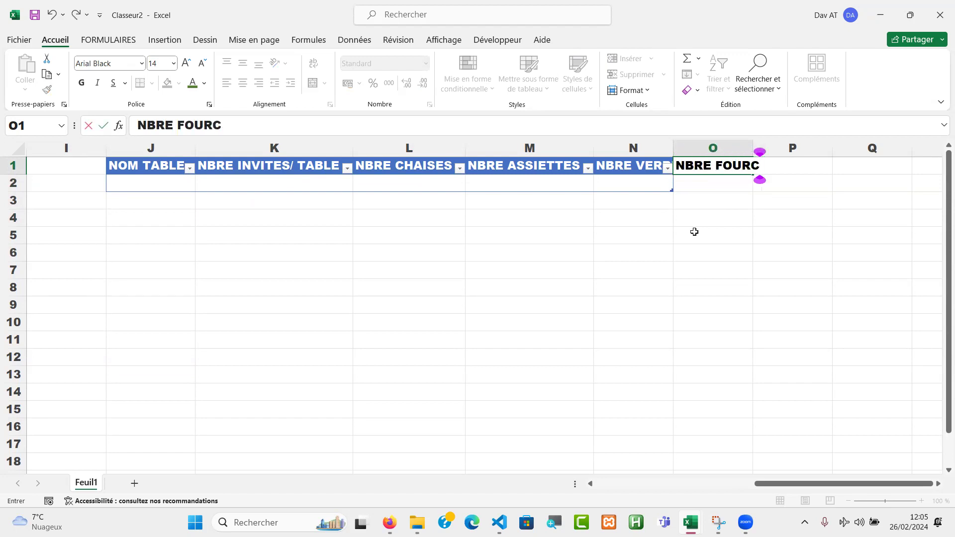
pyautogui.write('HETTES')
pyautogui.press('Tab')
# Add the column heading NBRE COUTEAUX in P1 of the seating table
pyautogui.write('N')
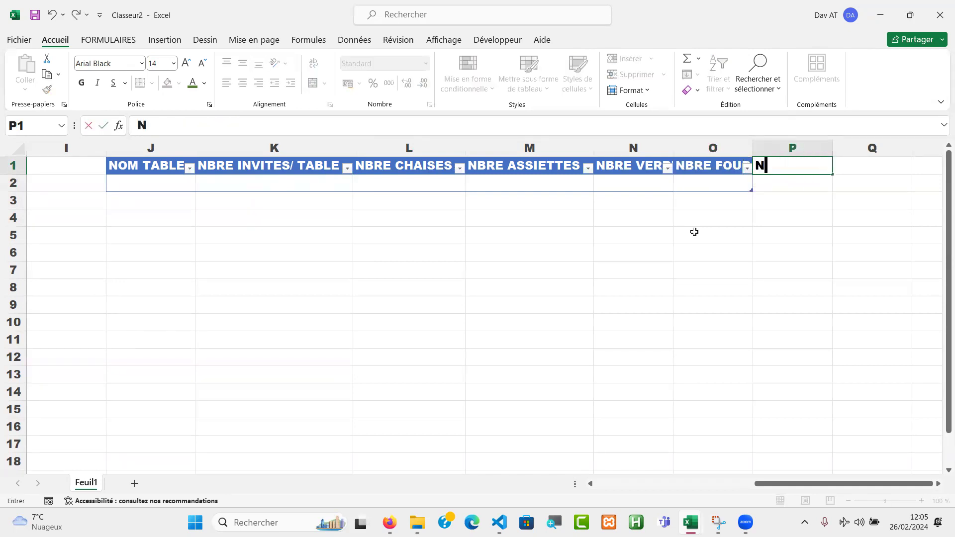
pyautogui.write('OMBRE DE')
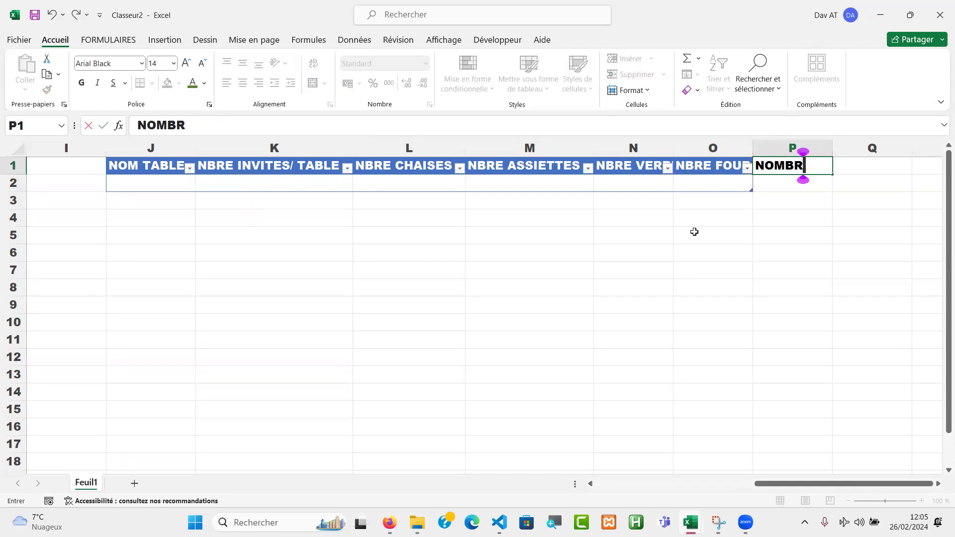
pyautogui.press('BackSpace')
pyautogui.press('BackSpace')
pyautogui.press('BackSpace')
pyautogui.press('BackSpace')
pyautogui.press('BackSpace')
pyautogui.press('BackSpace')
pyautogui.press('BackSpace')
pyautogui.press('BackSpace')
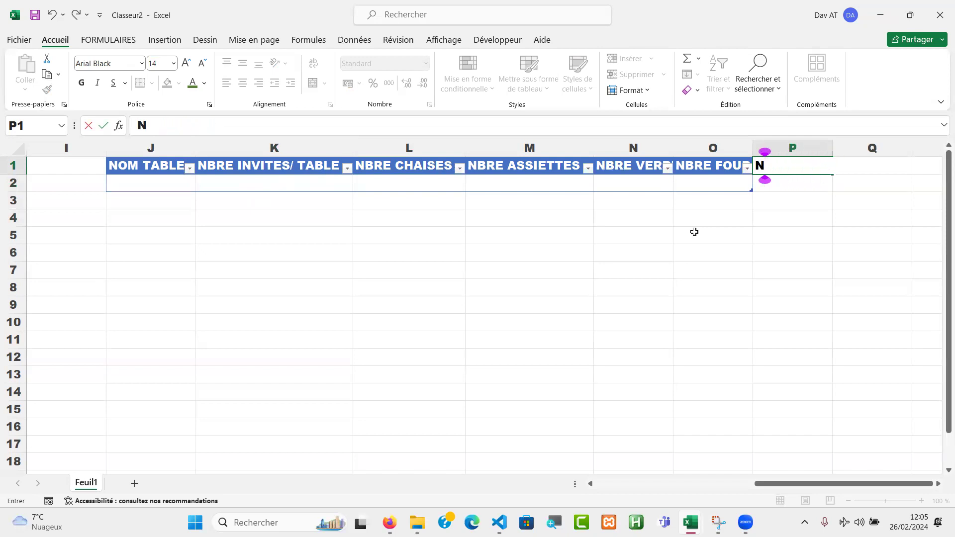
pyautogui.write('BRE COUTEAU')
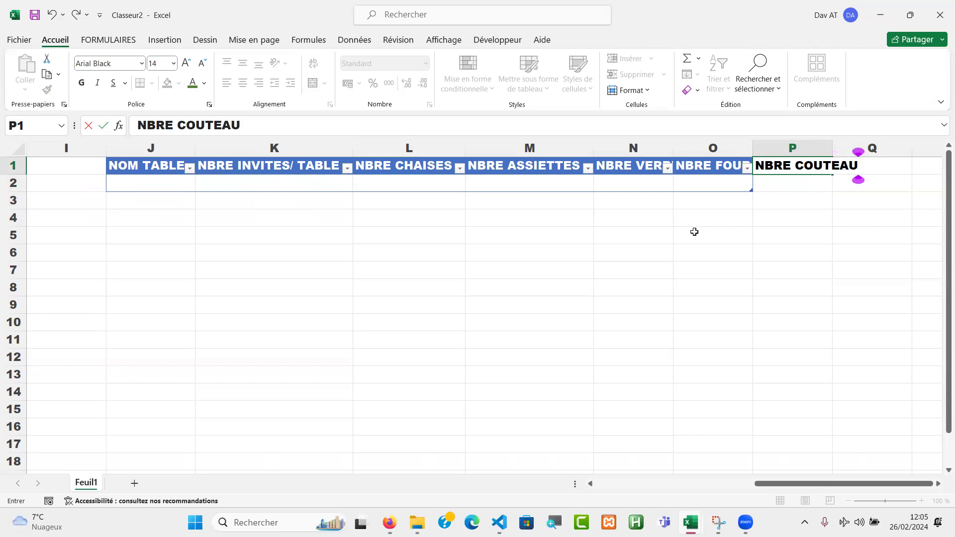
pyautogui.write('X')
pyautogui.press('Tab')
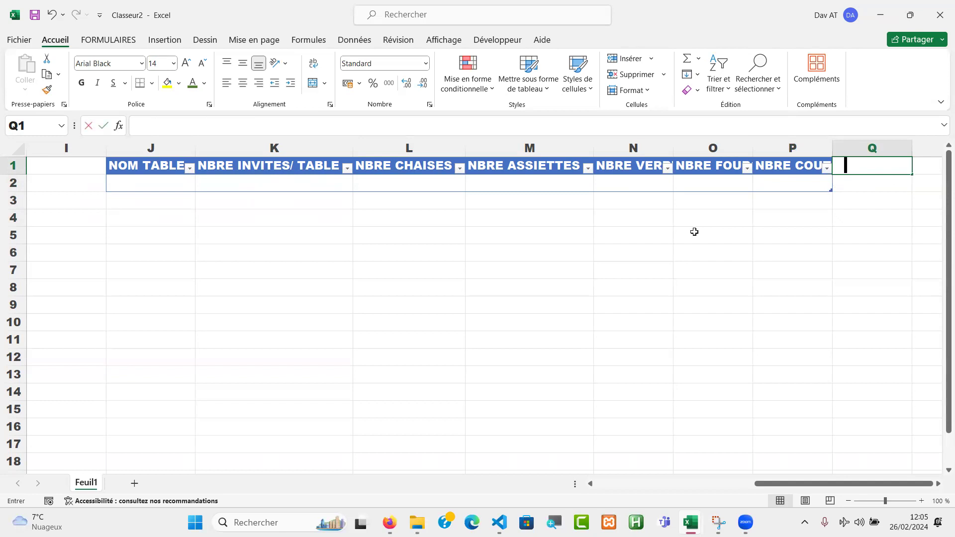
# Add the column heading NBRE CUILLERES in Q1 of the seating table
pyautogui.write('NO')
pyautogui.press('BackSpace')
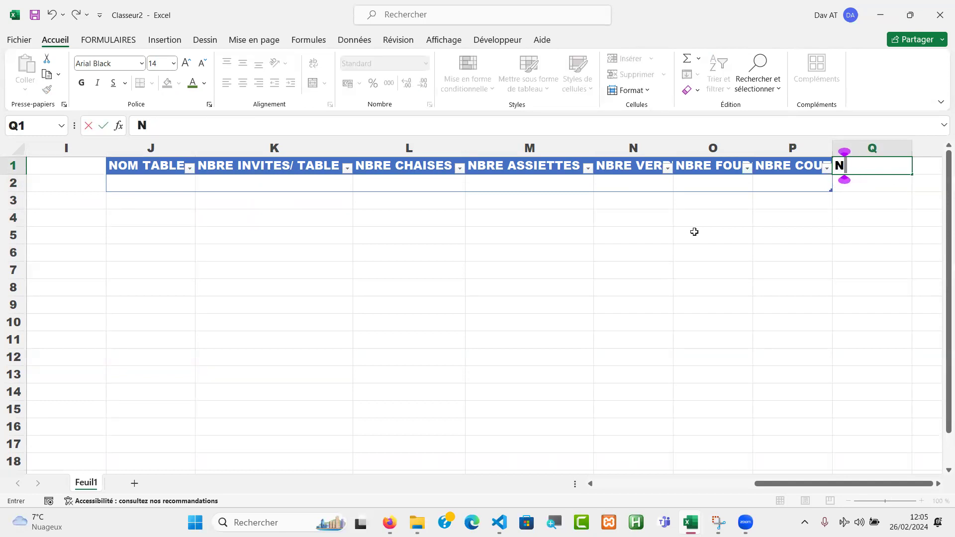
pyautogui.write('BR')
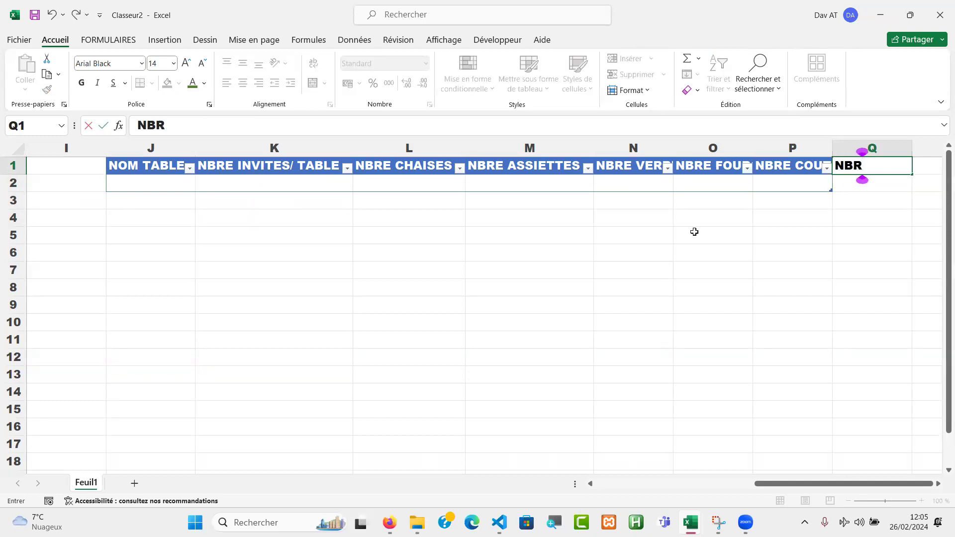
pyautogui.write('E CUI')
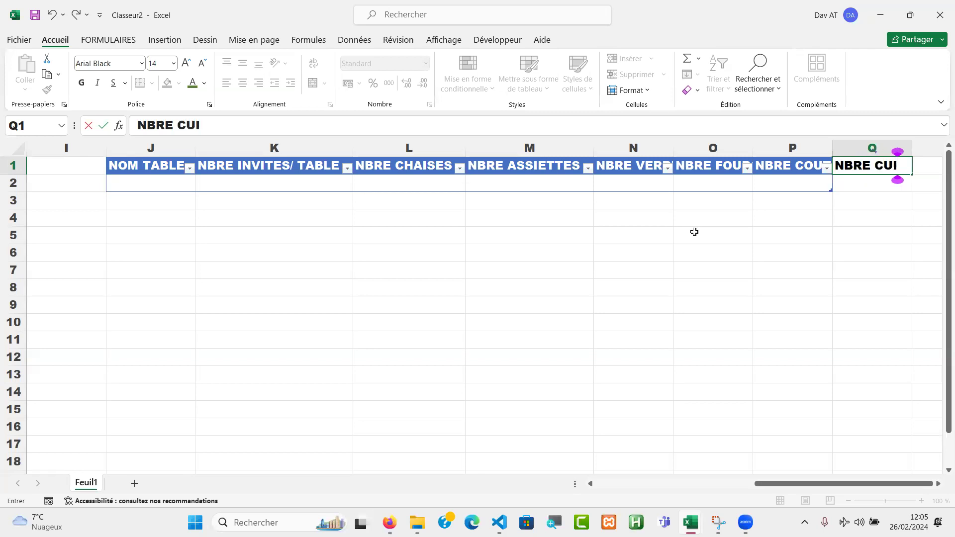
pyautogui.write('LLERES')
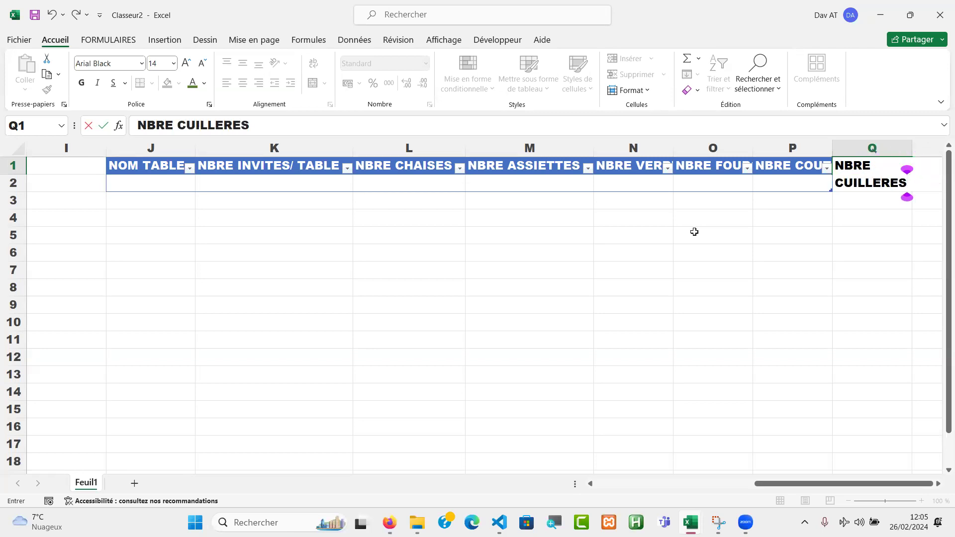
pyautogui.press('Tab')
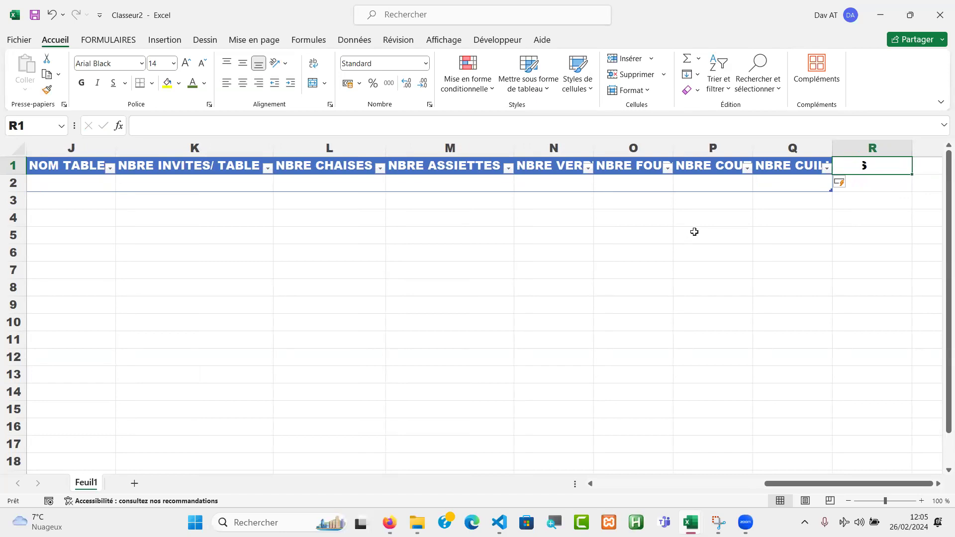
# Add the column heading NBRE COUVERTS in R1 of the seating table
pyautogui.write('NBRE')
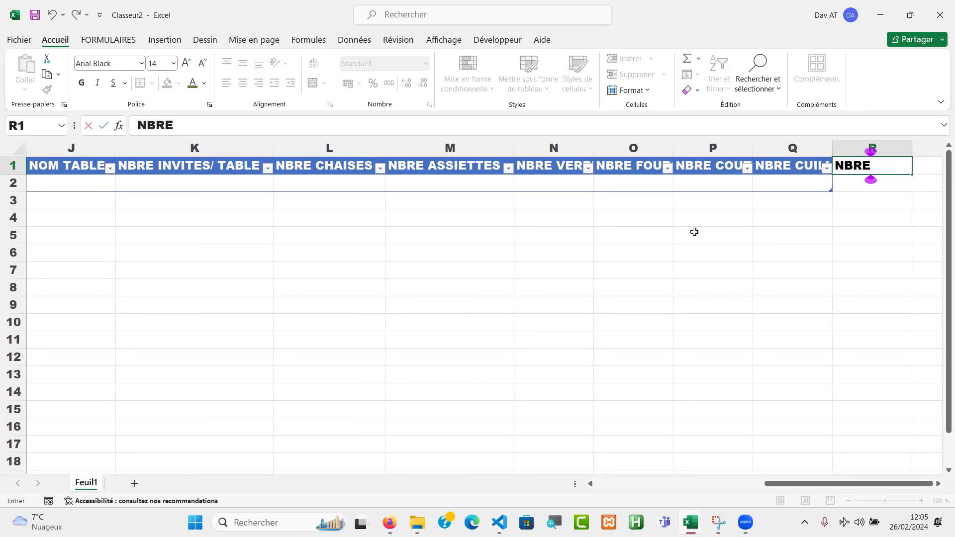
pyautogui.write(' COUVERTS')
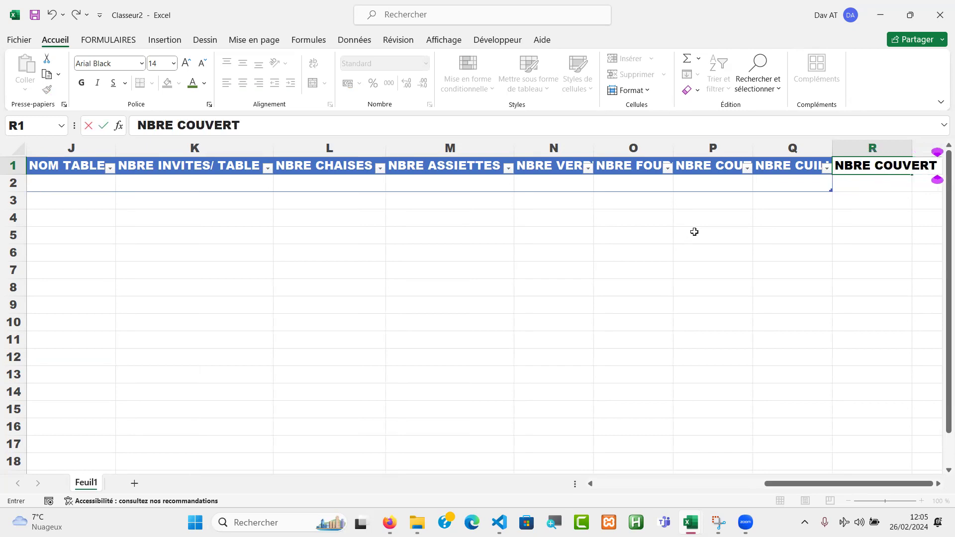
pyautogui.press('Tab')
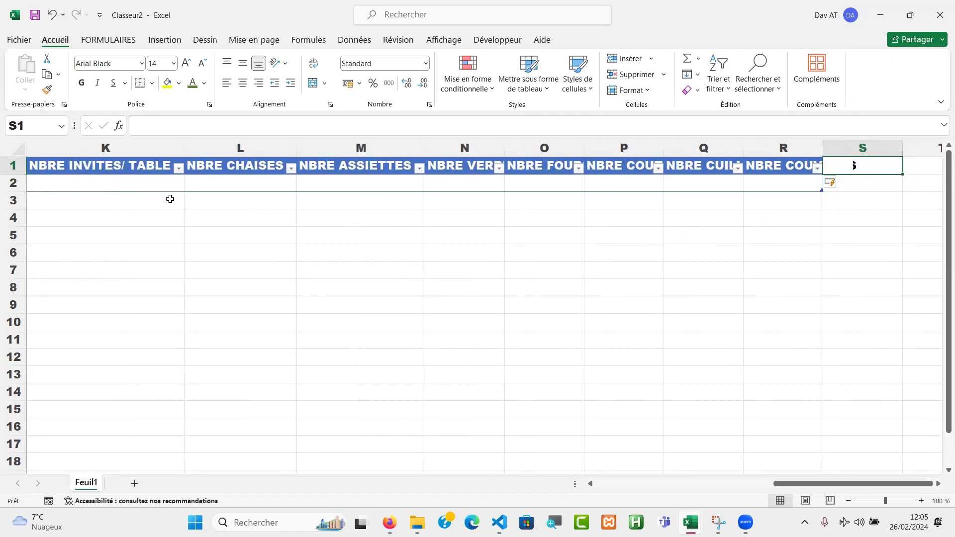
# Fill the first seating row with table name A in J2 and 7 guests in K2
pyautogui.click(97, 186)
pyautogui.press('Left')
pyautogui.press('Left')
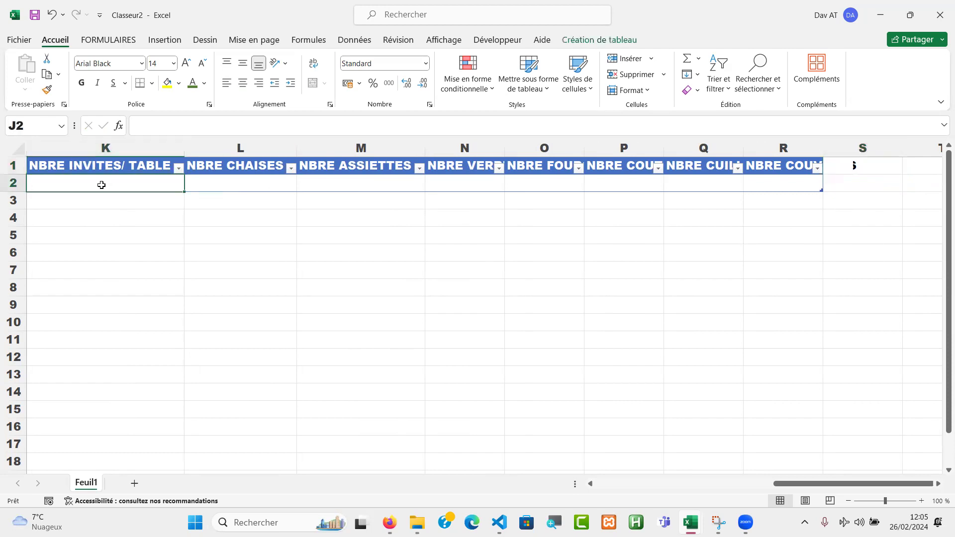
pyautogui.press('Right')
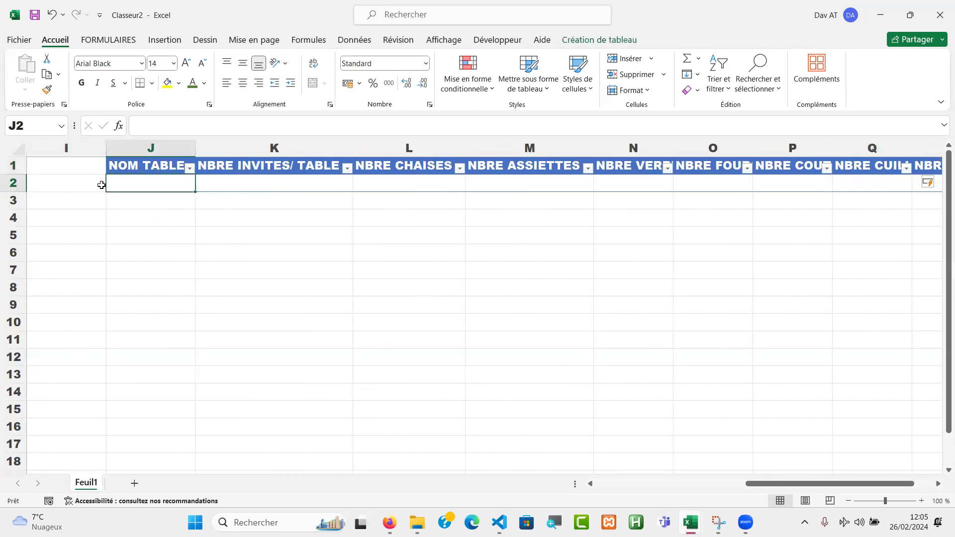
pyautogui.write('A')
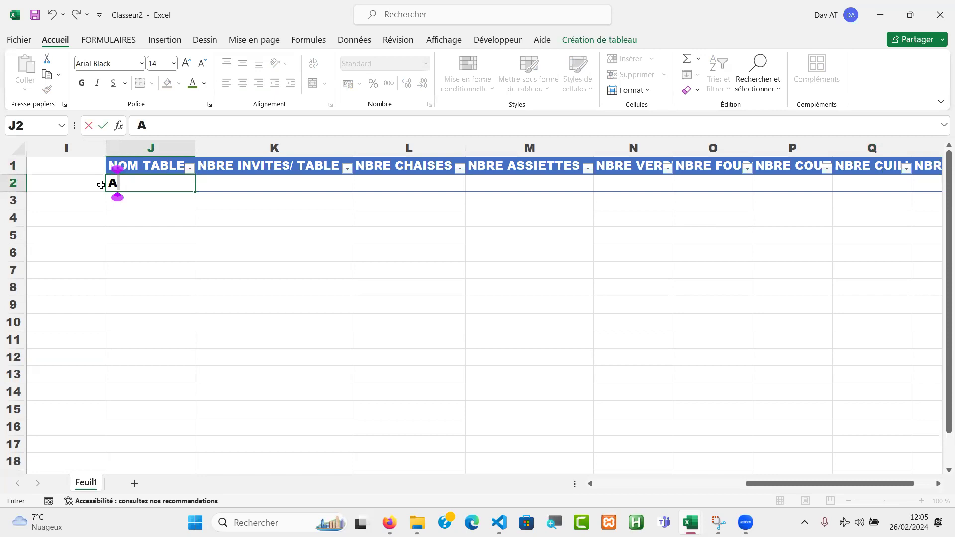
pyautogui.press('Tab')
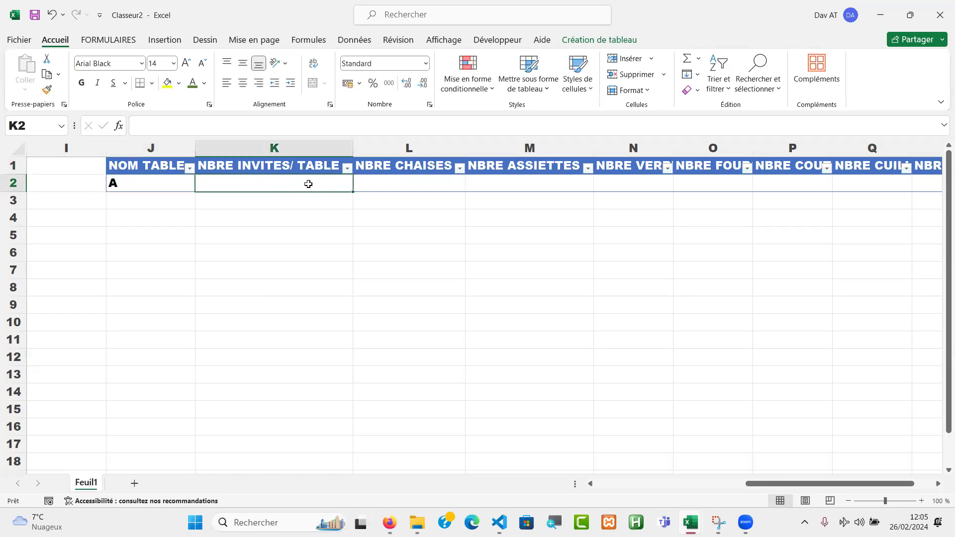
pyautogui.write('7')
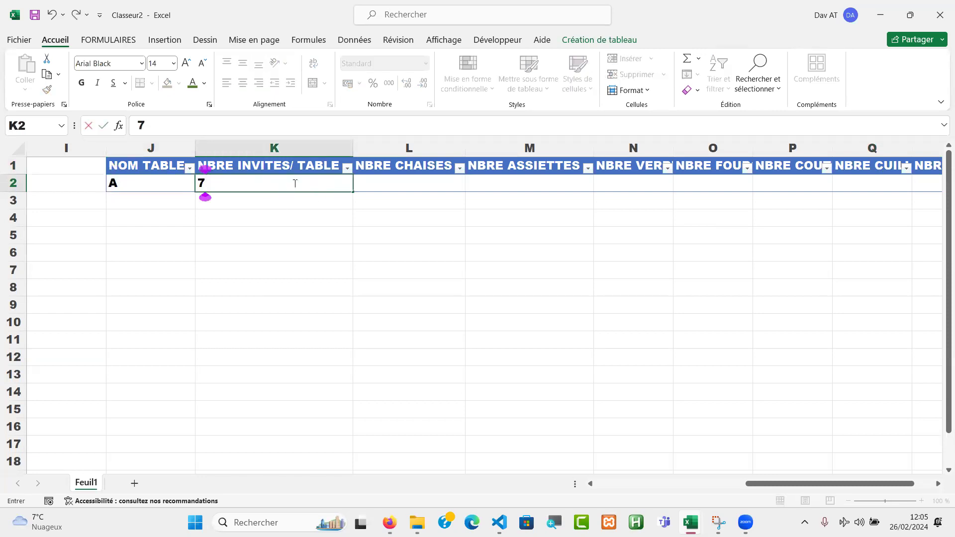
pyautogui.click(433, 182)
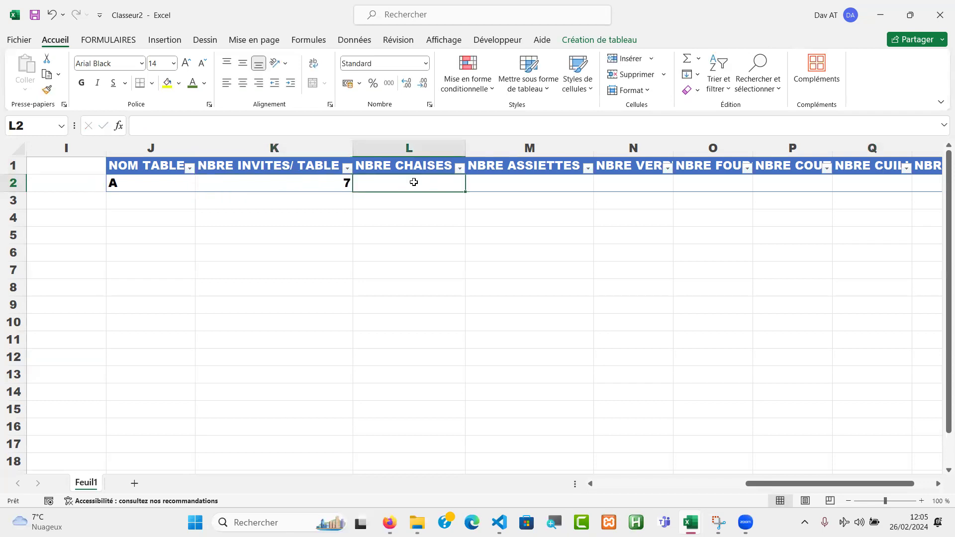
# Enter a formula in L2 that makes NBRE CHAISES equal to the row's NBRE INVITES/ TABLE value
pyautogui.click(313, 183)
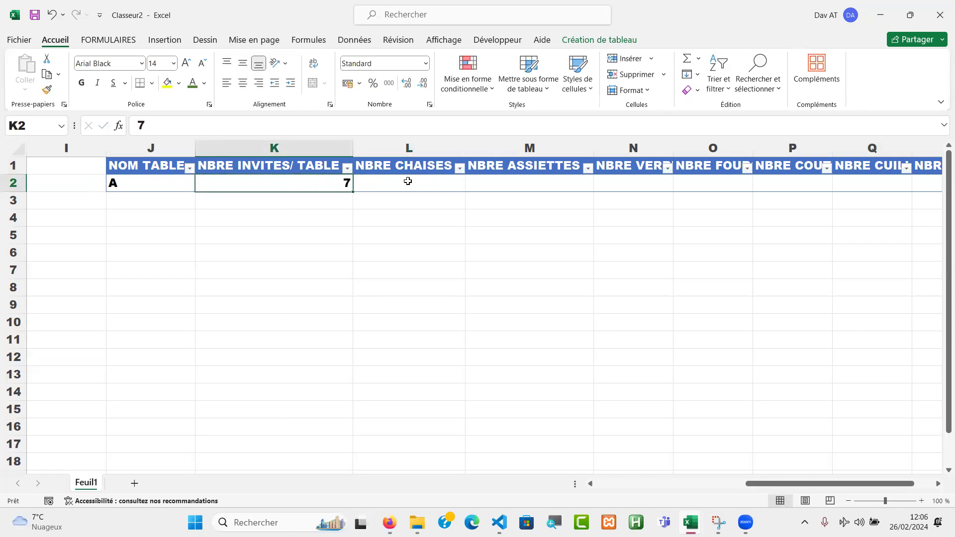
pyautogui.click(414, 182)
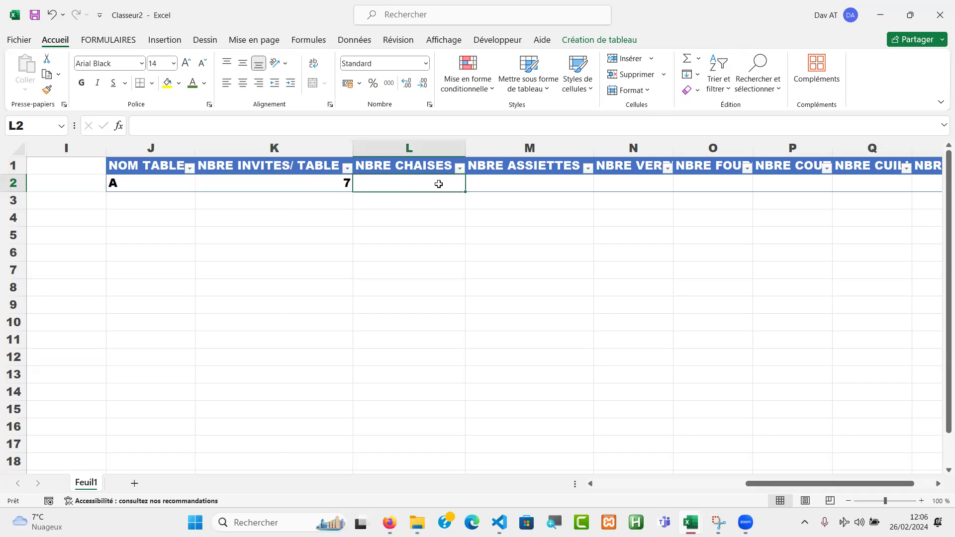
pyautogui.doubleClick(438, 184)
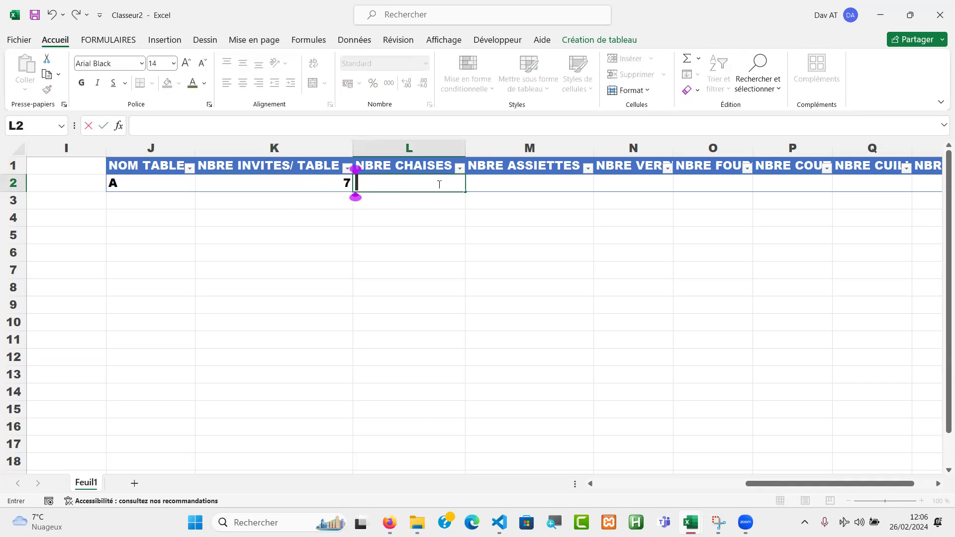
pyautogui.write('=')
pyautogui.click(298, 182)
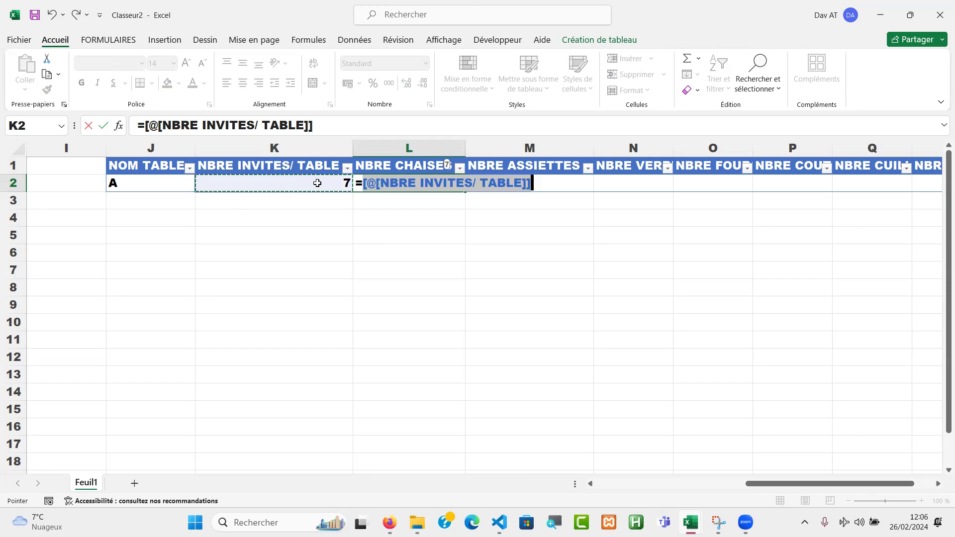
pyautogui.press('Return')
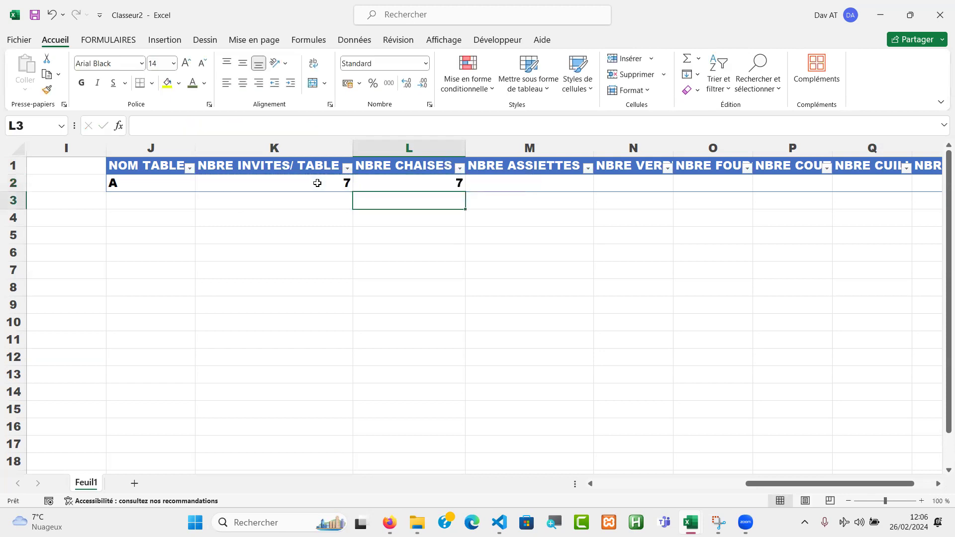
# Set table A's guest count in K2 to 6 and check the linked chair formula in L2
pyautogui.click(432, 179)
pyautogui.click(318, 183)
pyautogui.write('6')
pyautogui.press('Return')
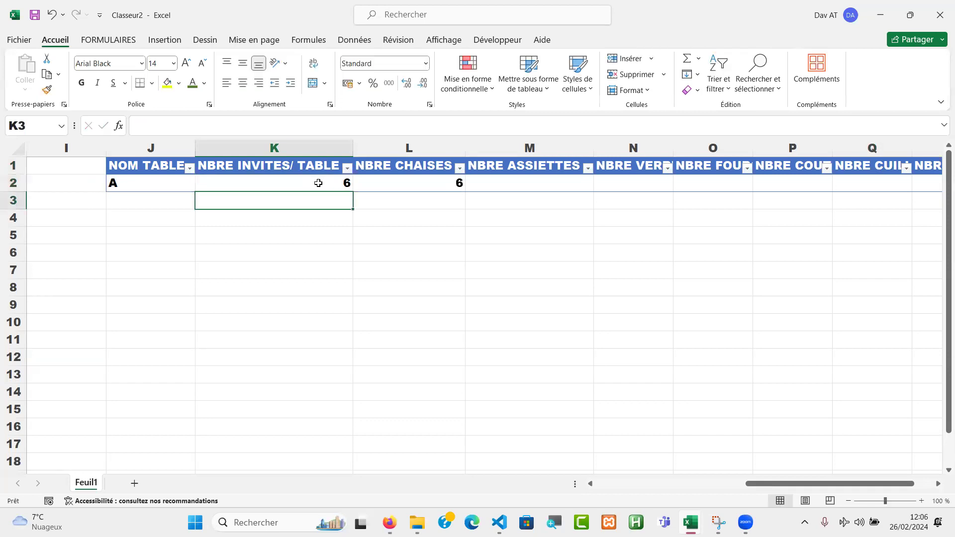
pyautogui.click(444, 184)
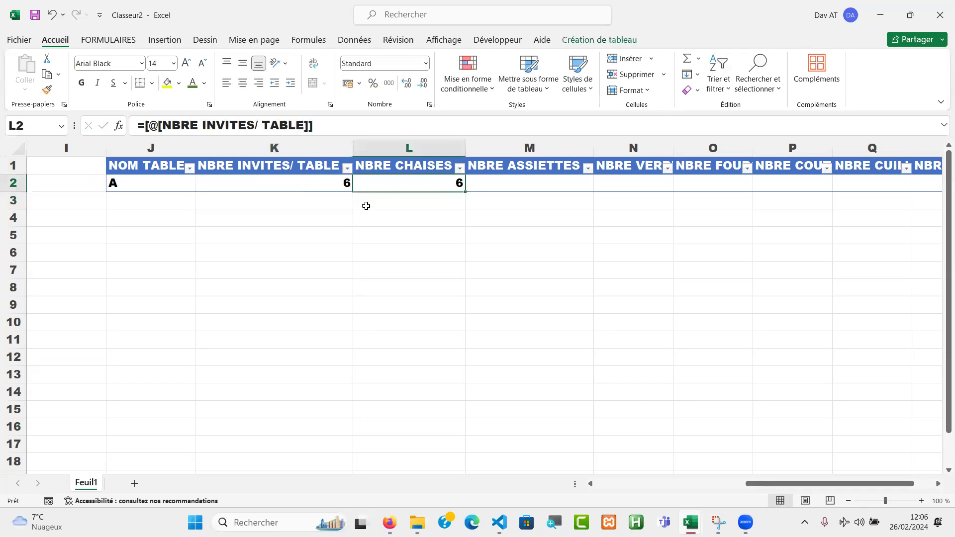
pyautogui.click(530, 185)
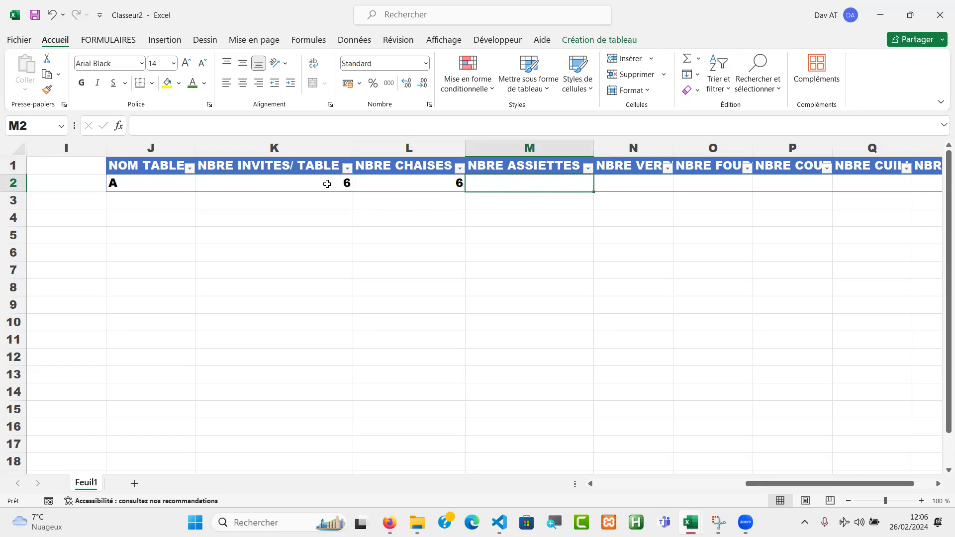
# Enter a formula in M2 that makes NBRE ASSIETTES equal to the row's NBRE INVITES/ TABLE value
pyautogui.write('=')
pyautogui.click(327, 184)
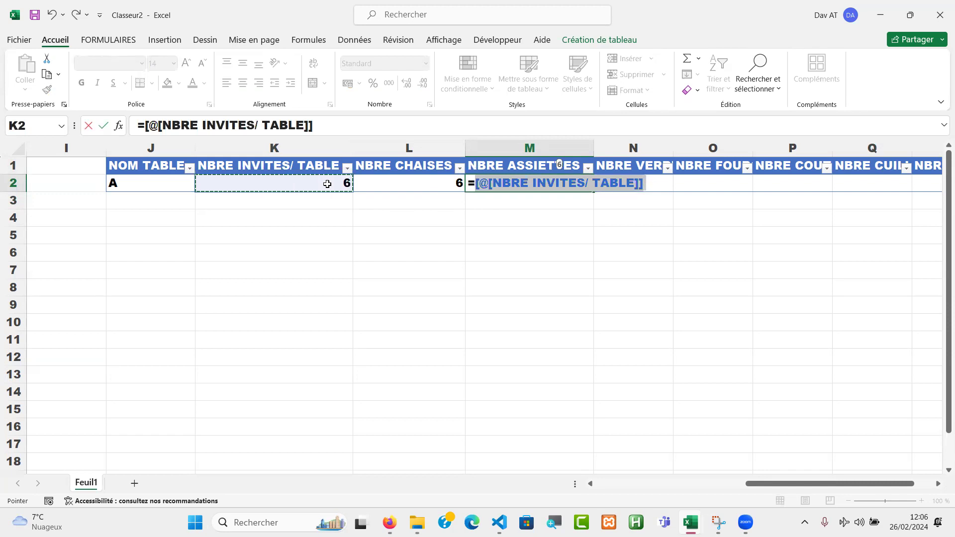
pyautogui.press('Return')
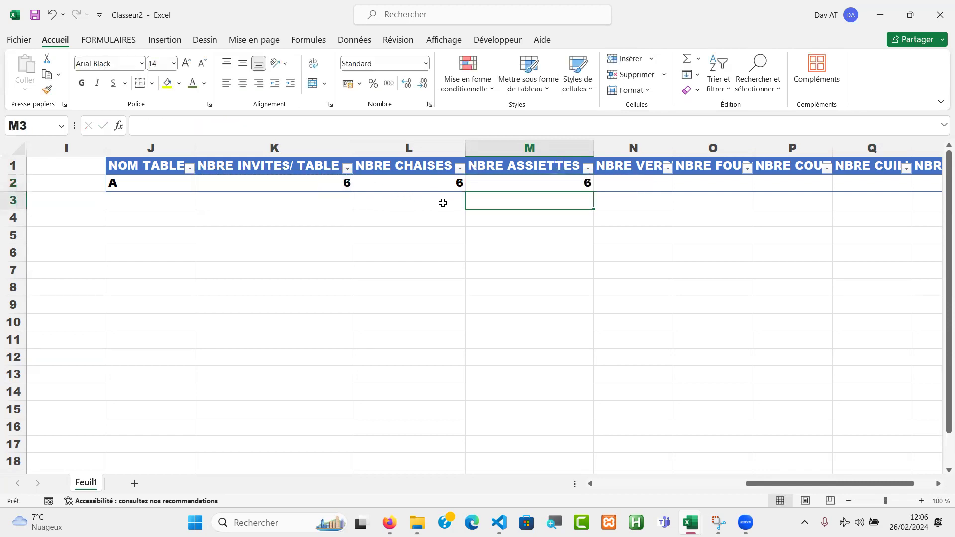
# Enter a formula in N2 that calculates the number of glasses as NBRE INVITES/ TABLE multiplied by 2
pyautogui.click(636, 183)
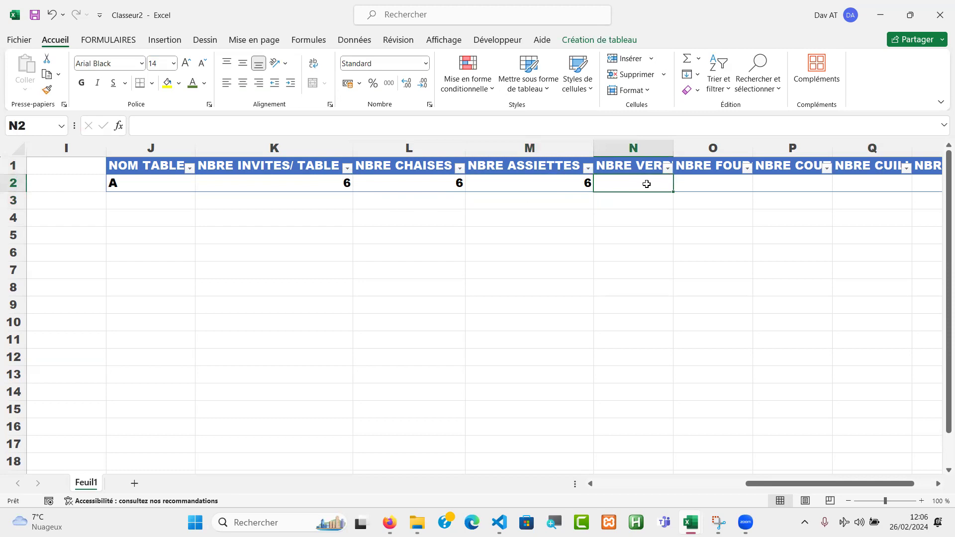
pyautogui.write('=')
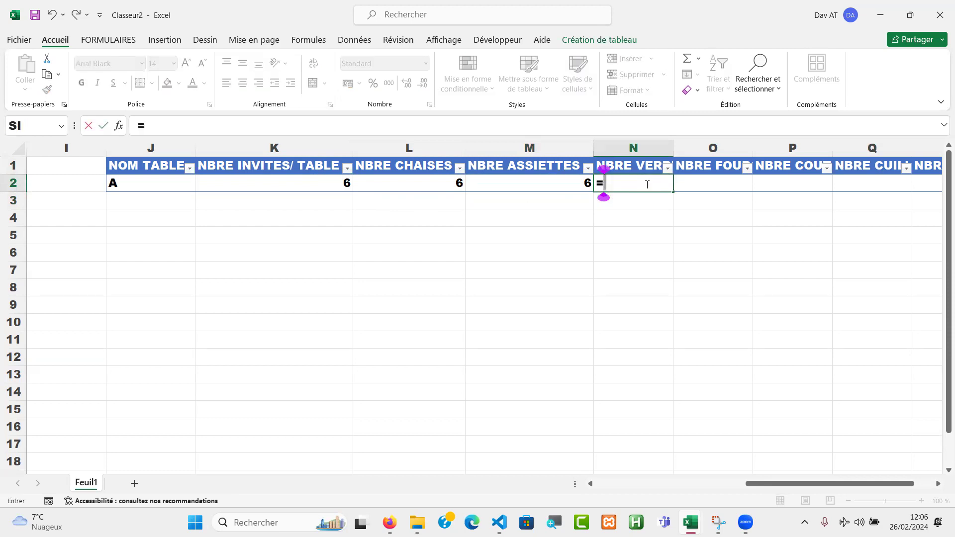
pyautogui.click(311, 185)
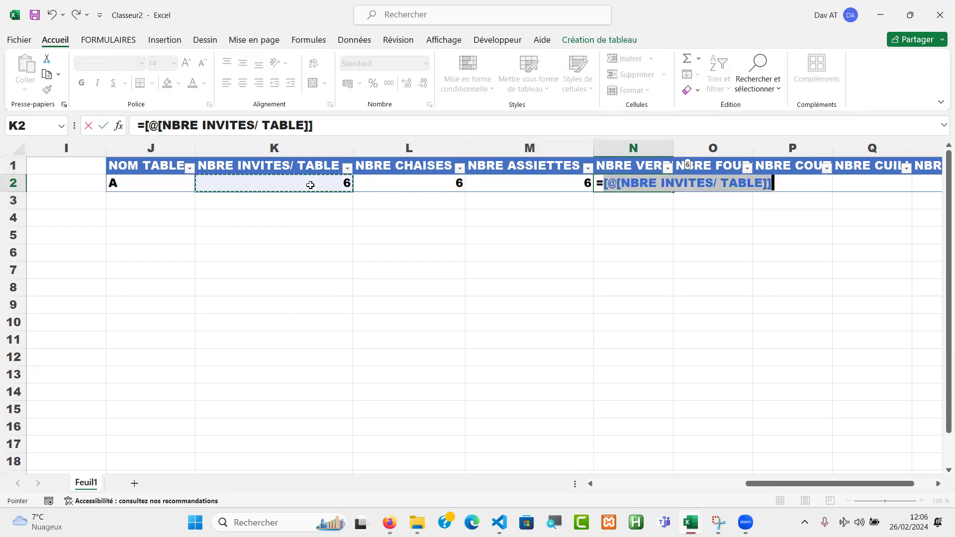
pyautogui.write('*')
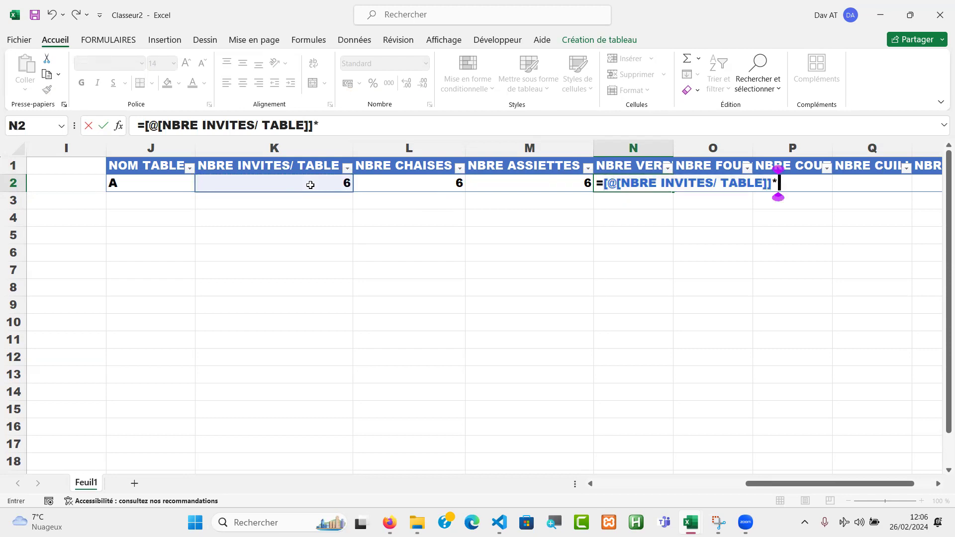
pyautogui.write('2')
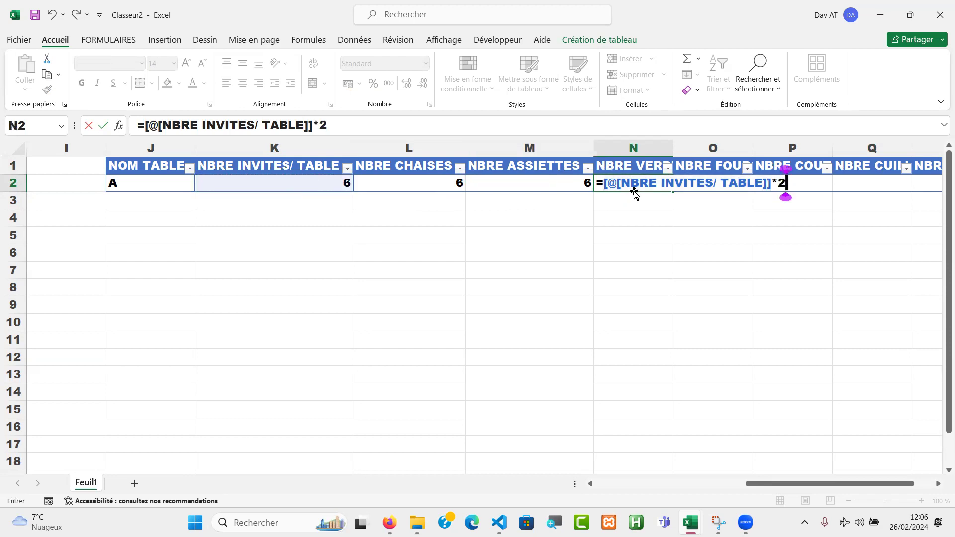
pyautogui.press('Return')
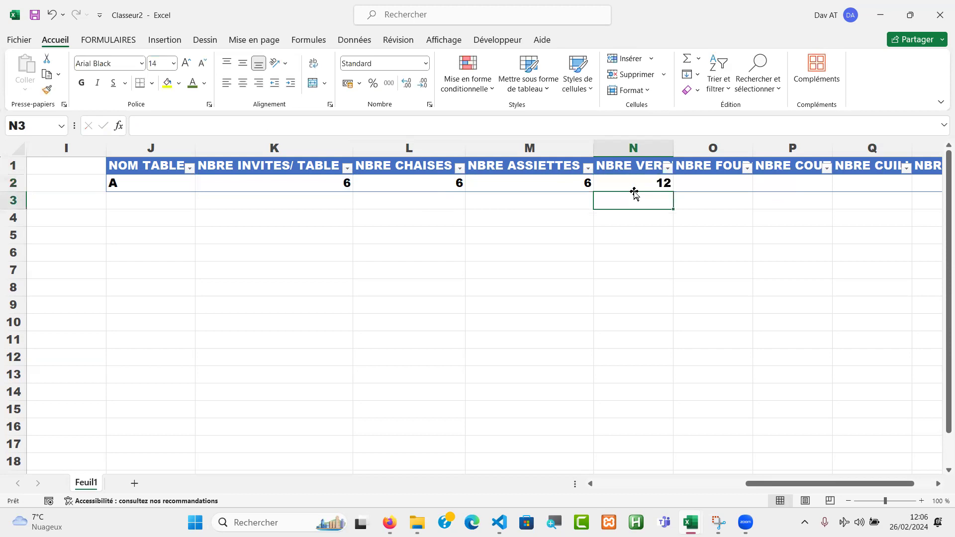
# Enter a formula in O2 that calculates NBRE FOURCHETTES as NBRE INVITES/ TABLE multiplied by 1
pyautogui.click(716, 183)
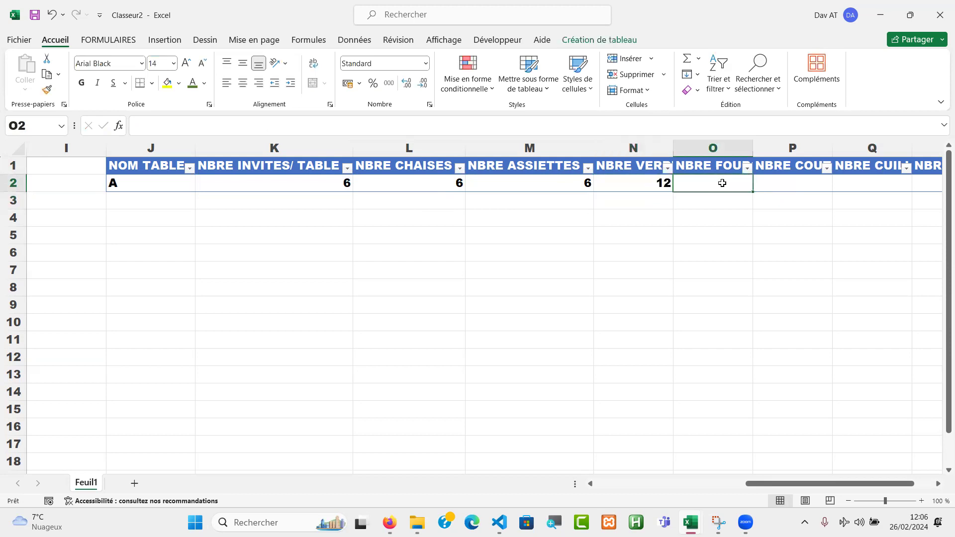
pyautogui.write('=')
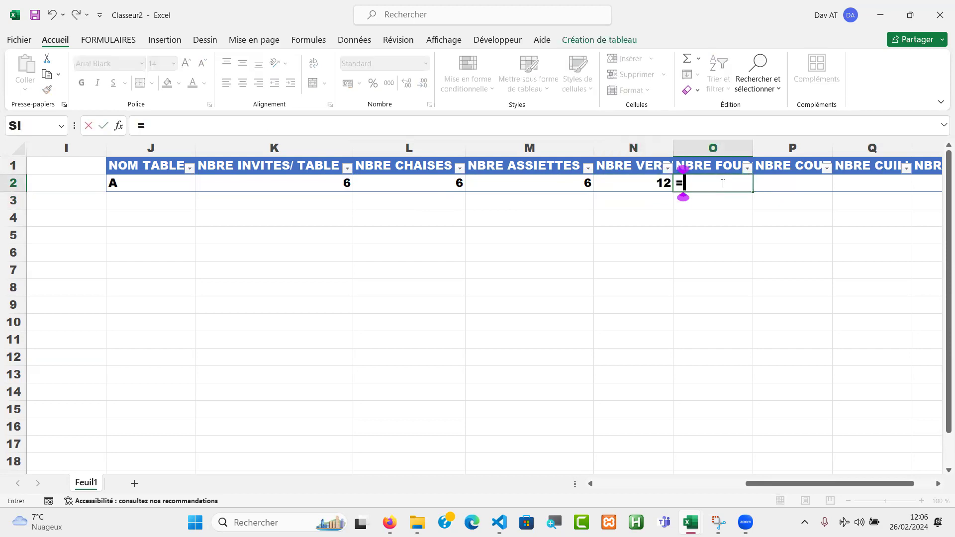
pyautogui.click(314, 188)
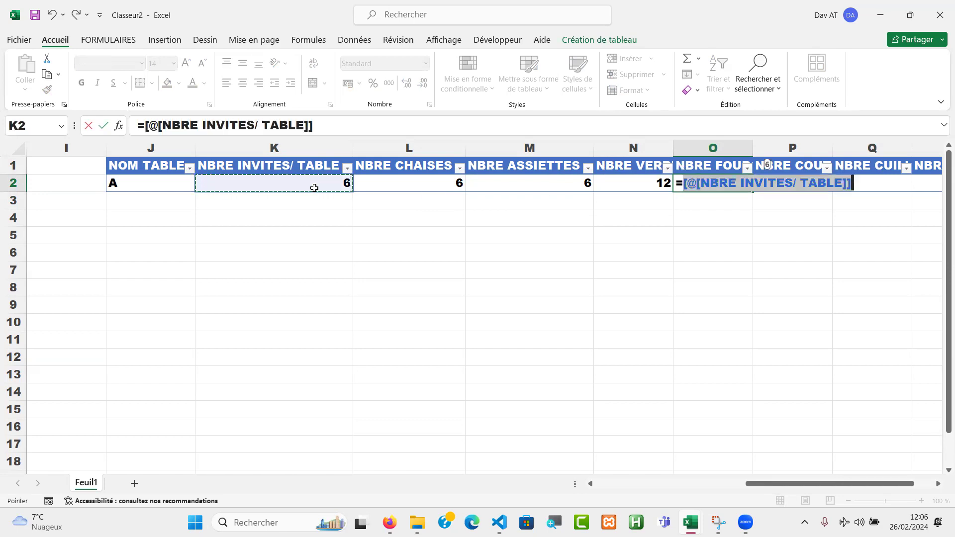
pyautogui.write('*1')
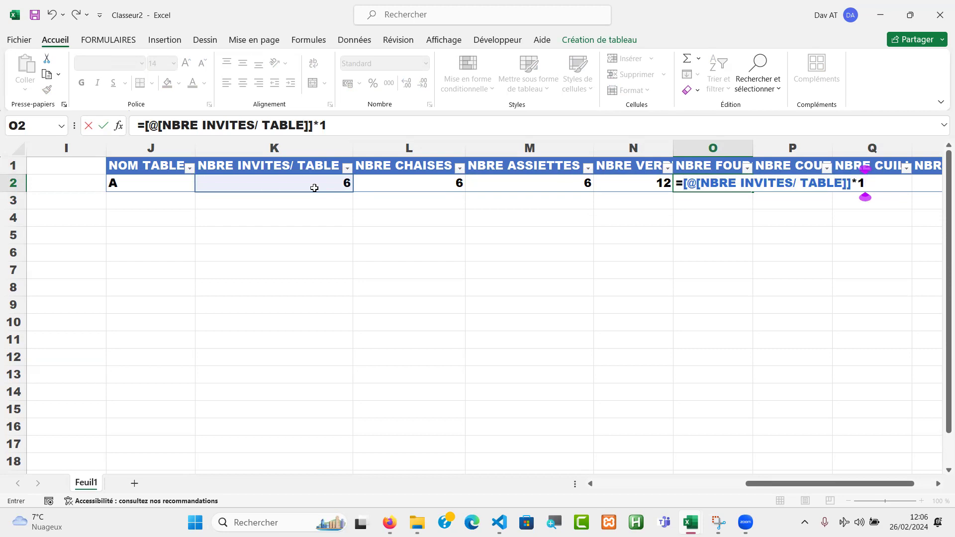
pyautogui.press('Return')
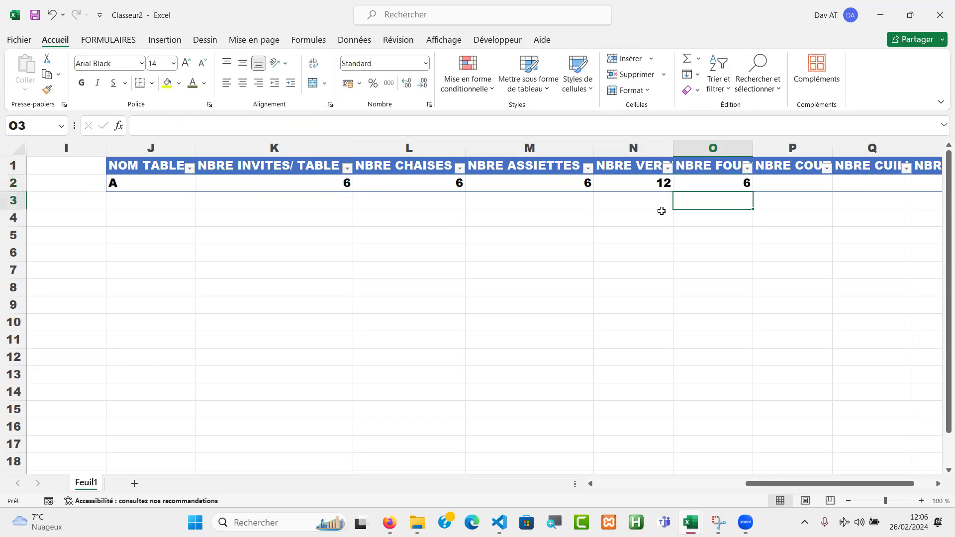
# Enter a formula in P2 that calculates NBRE COUTEAUX as NBRE INVITES/ TABLE multiplied by 2
pyautogui.click(794, 187)
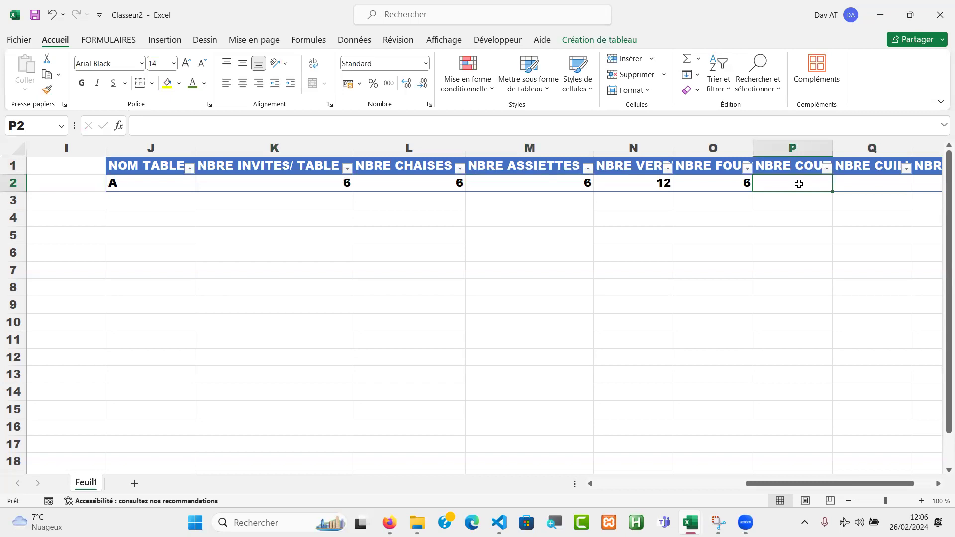
pyautogui.write('=')
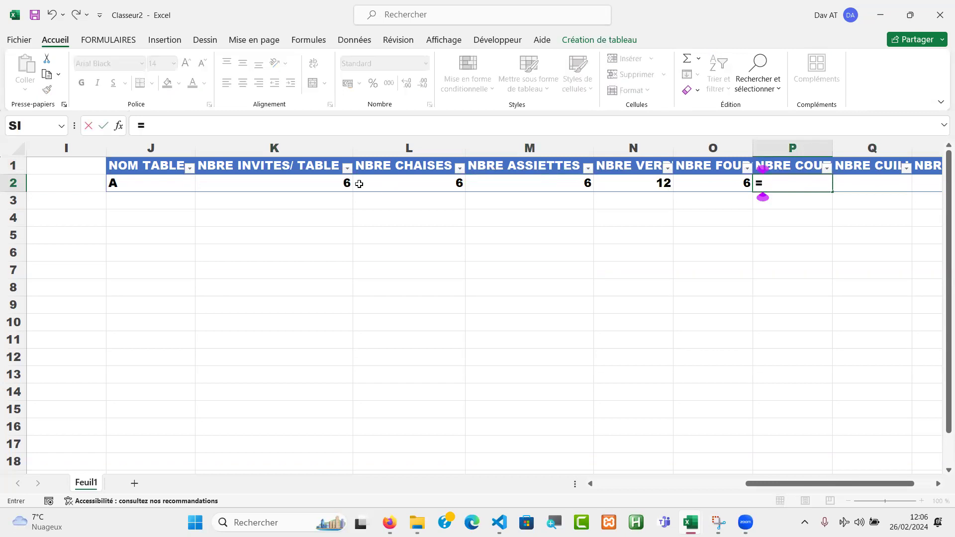
pyautogui.click(328, 182)
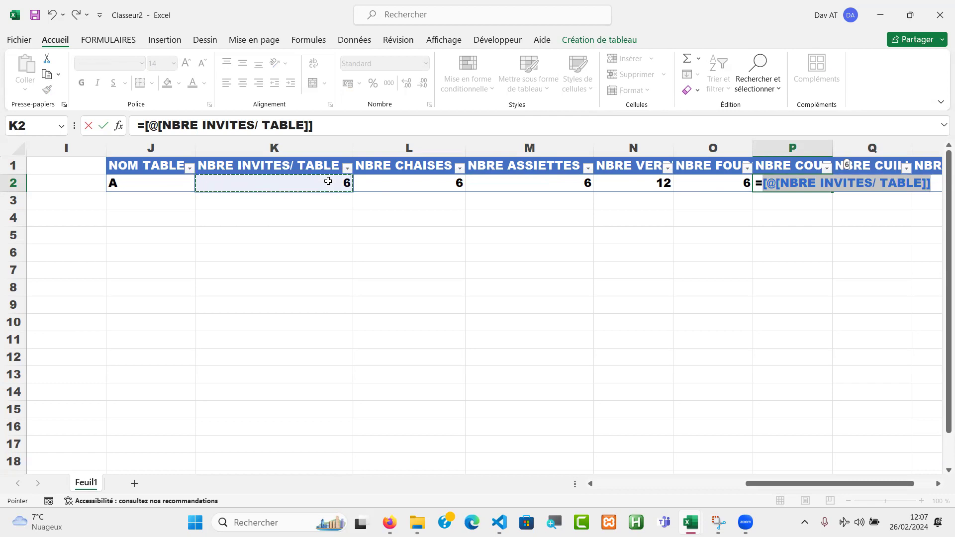
pyautogui.write('*2')
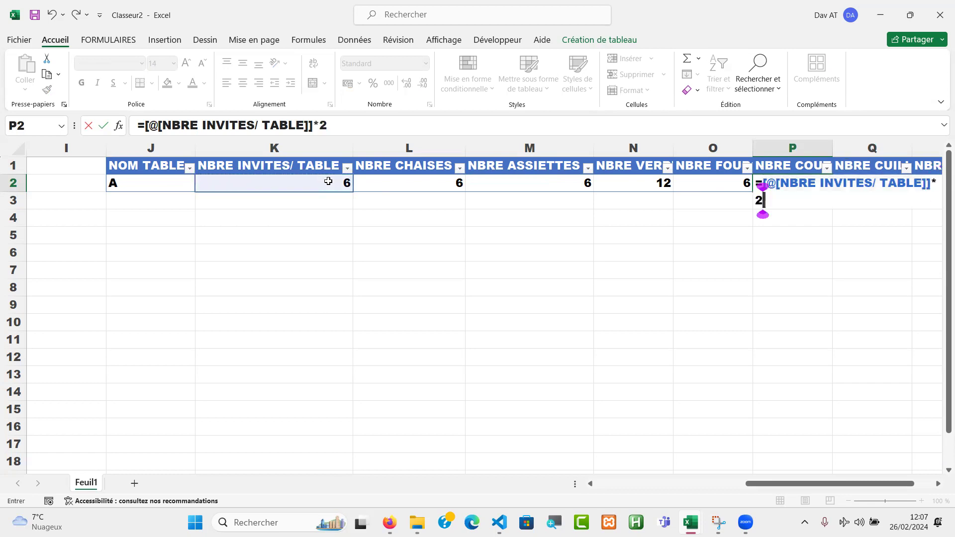
pyautogui.press('Return')
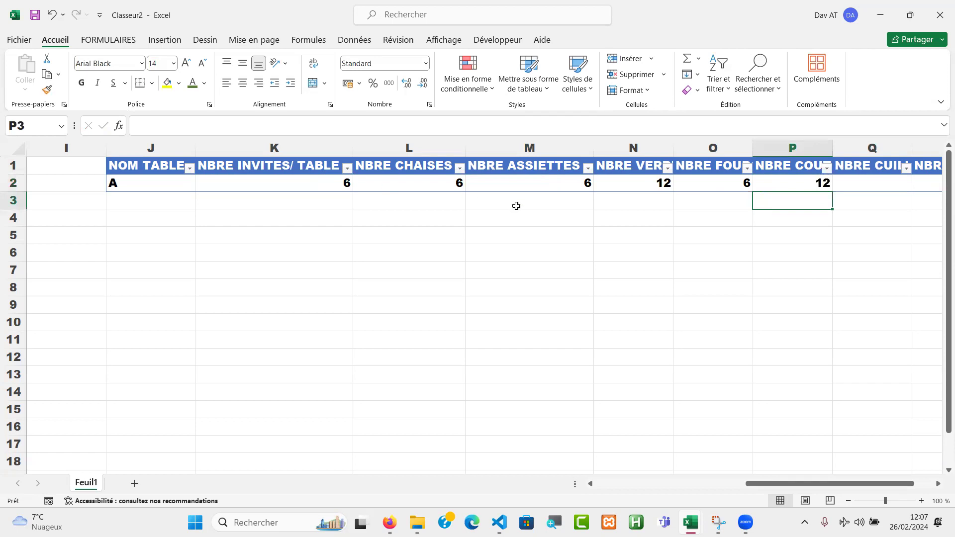
# Enter a formula in Q2 that calculates NBRE CUILLERES as NBRE INVITES/ TABLE multiplied by 2
pyautogui.click(868, 186)
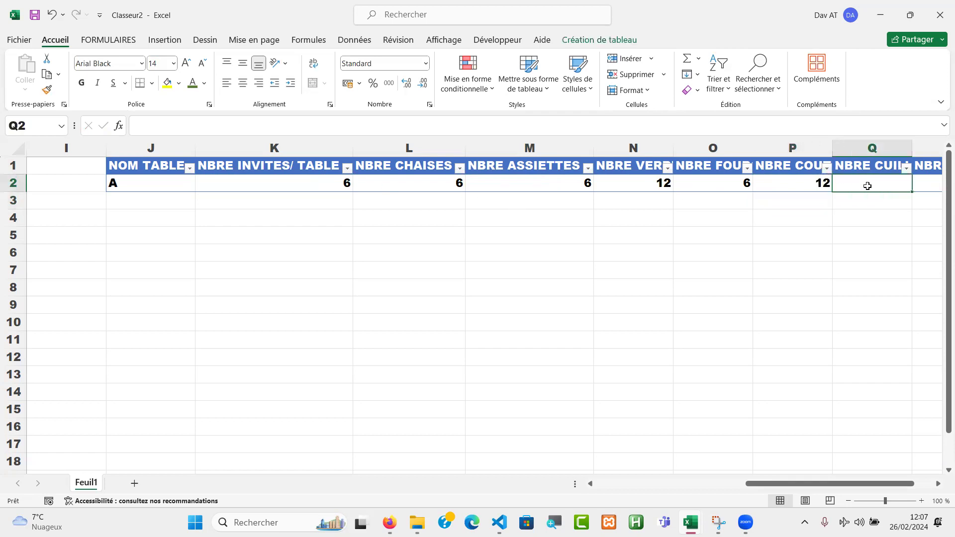
pyautogui.write('=')
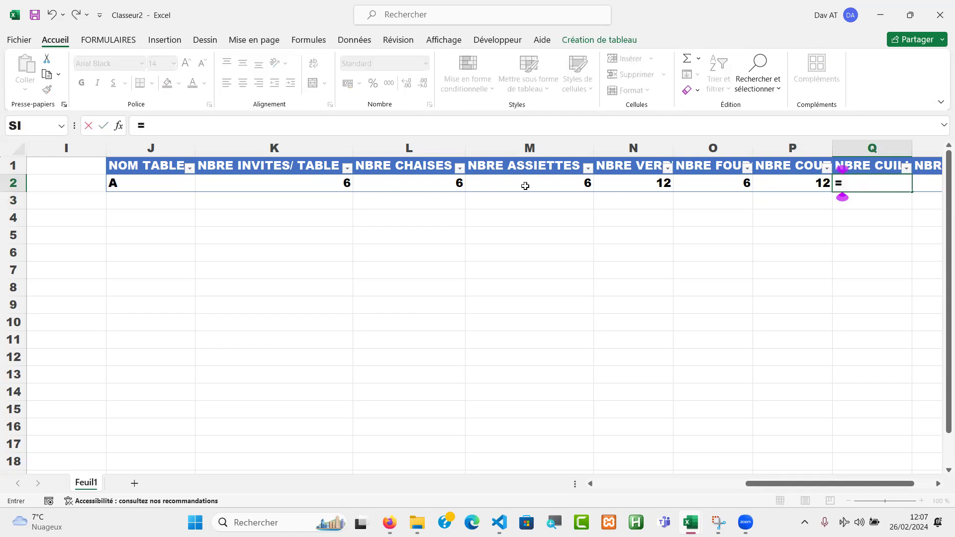
pyautogui.click(307, 181)
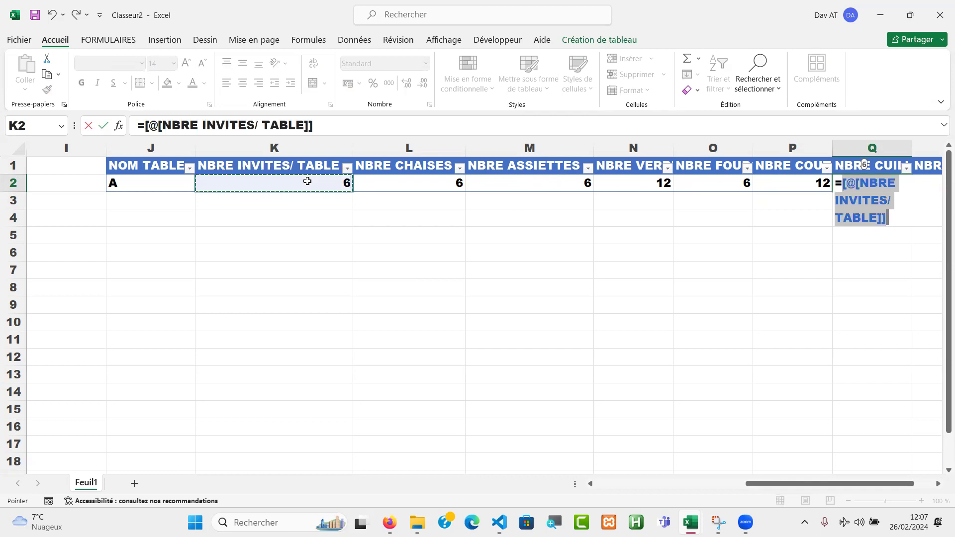
pyautogui.write('*2')
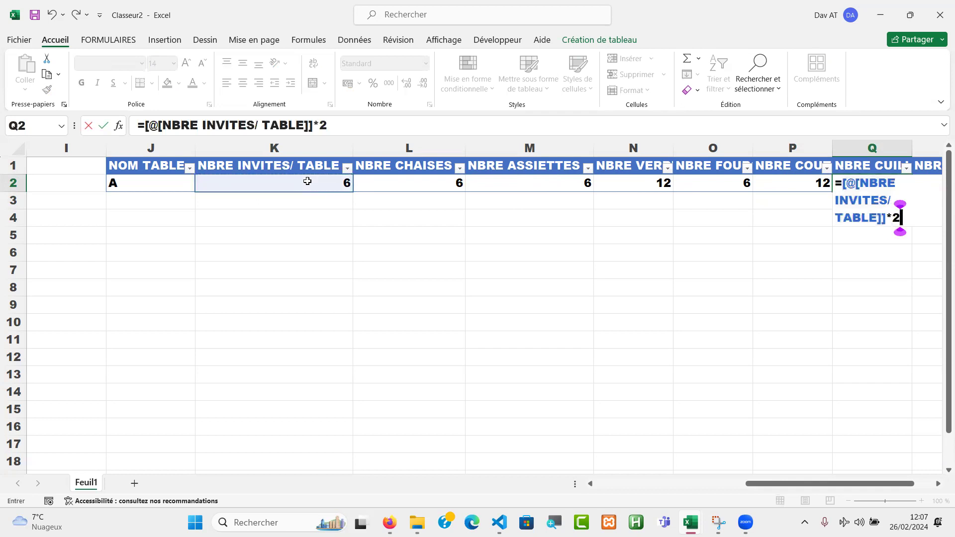
pyautogui.press('Tab')
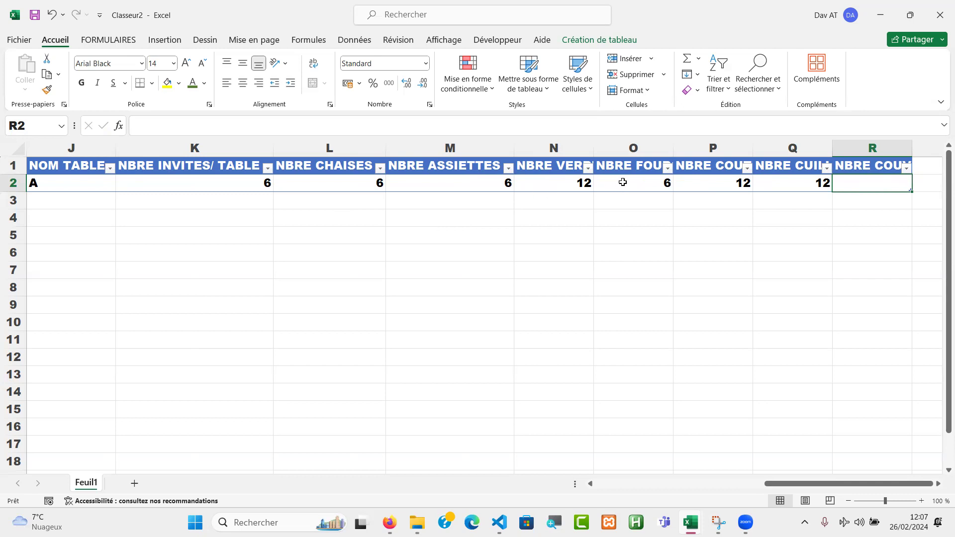
pyautogui.moveTo(620, 183); pyautogui.dragTo(798, 182)
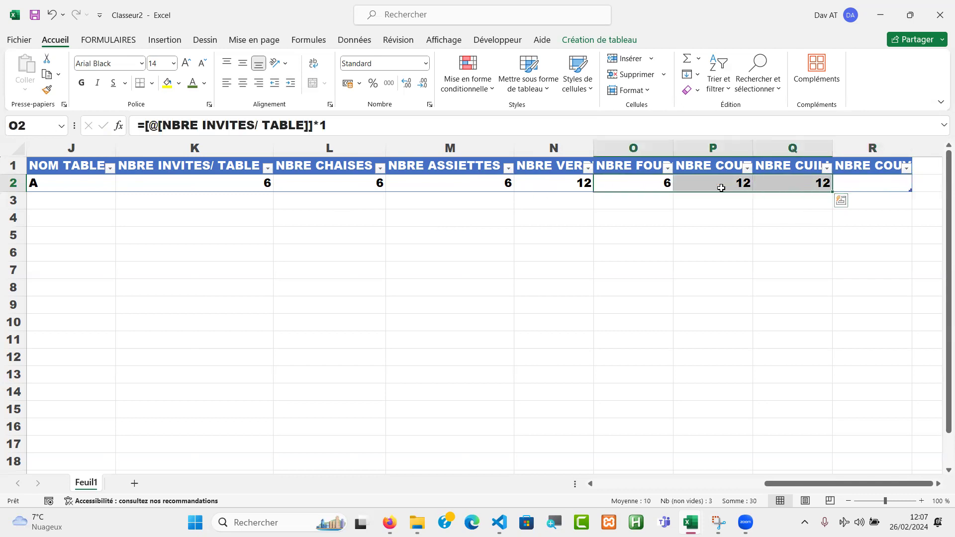
pyautogui.click(873, 186)
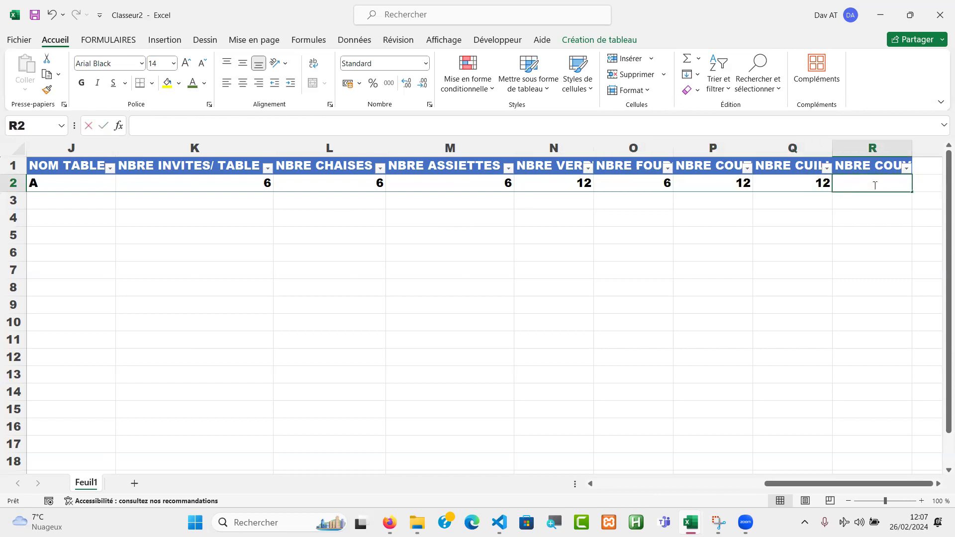
pyautogui.write('=')
pyautogui.click(646, 182)
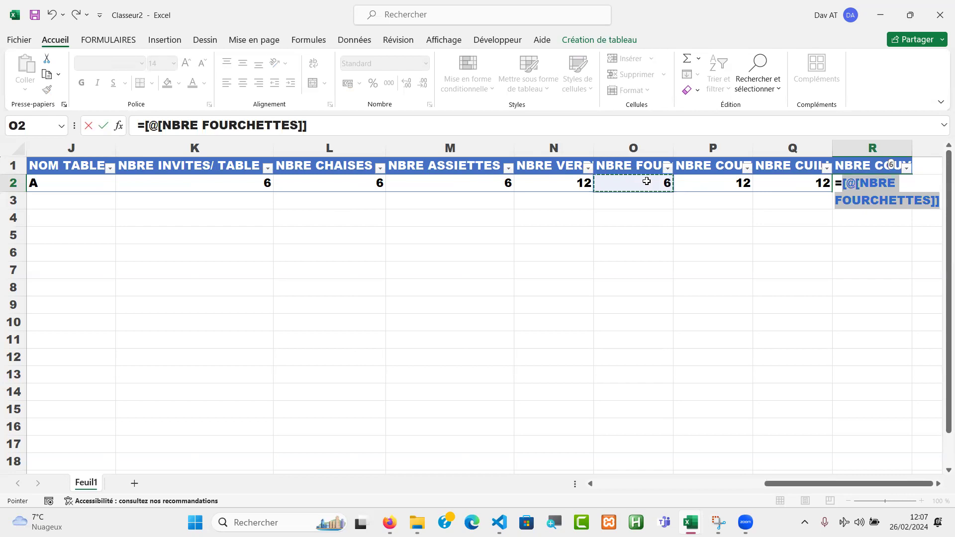
pyautogui.press('Escape')
# Enter a formula in R2 that adds NBRE FOURCHETTES, NBRE COUTEAUX and NBRE CUILLERES to get NBRE COUVERTS, and review it
pyautogui.press('Right')
pyautogui.press('Right')
pyautogui.press('Right')
pyautogui.press('Right')
pyautogui.press('Right')
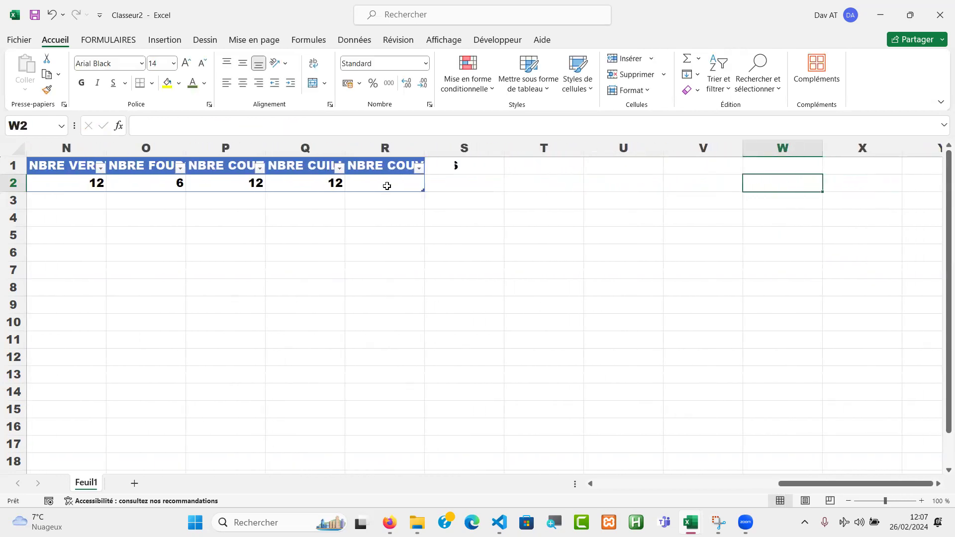
pyautogui.click(387, 186)
pyautogui.write('=')
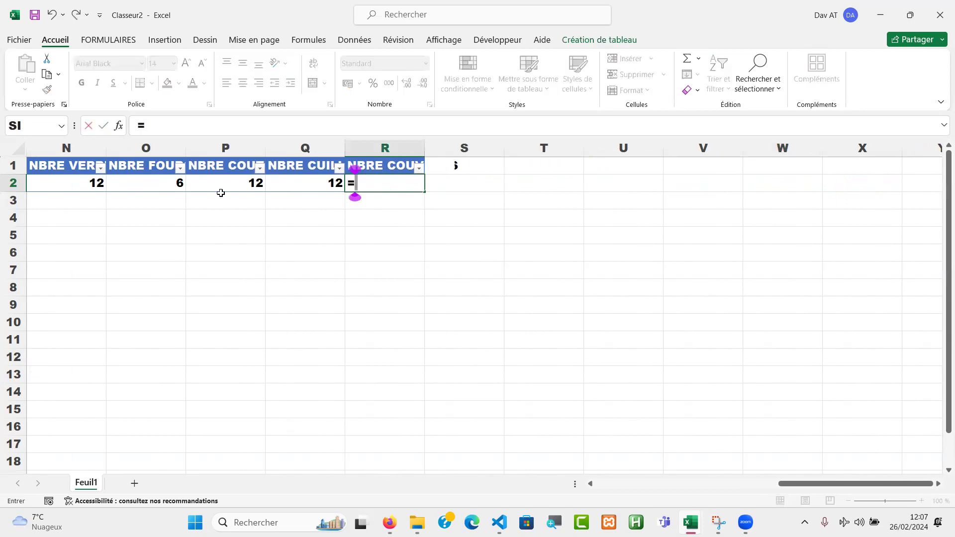
pyautogui.click(152, 185)
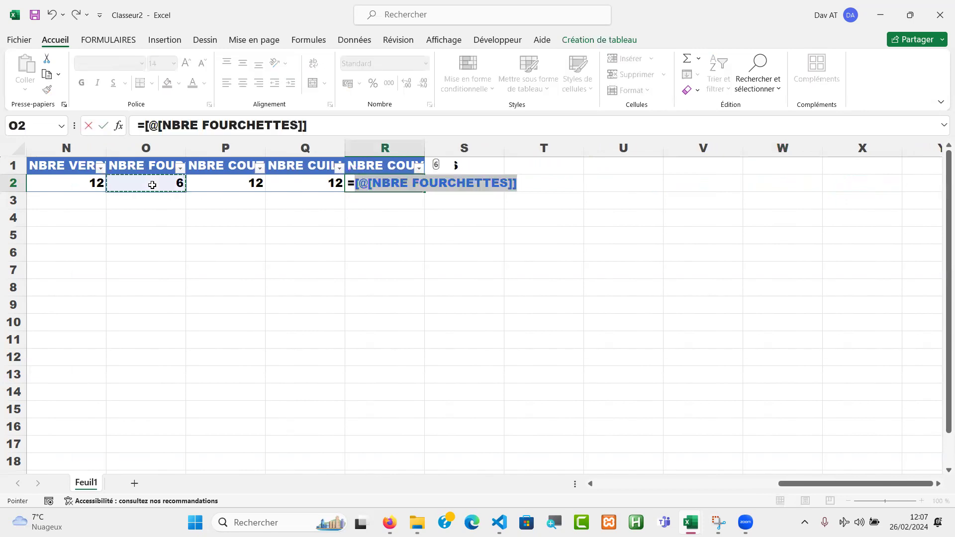
pyautogui.write('+')
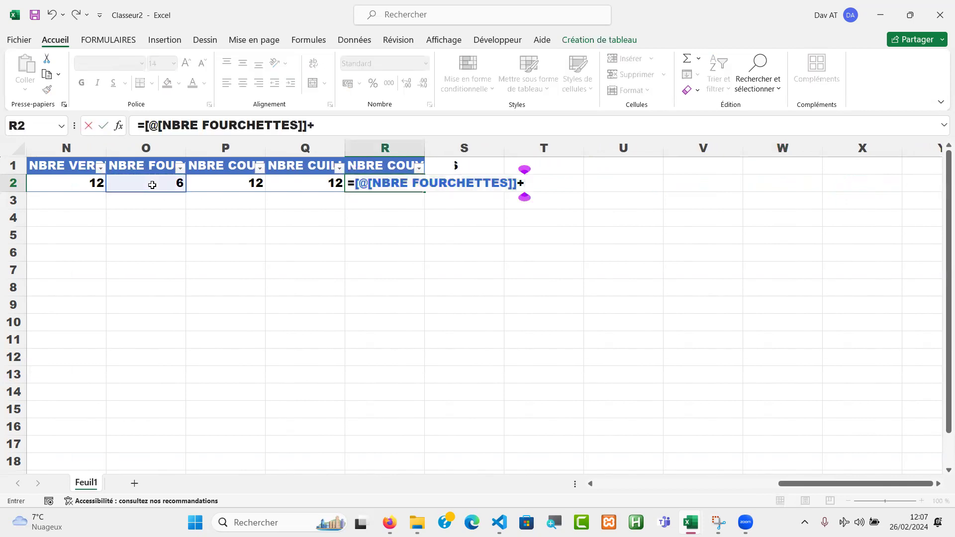
pyautogui.click(240, 183)
pyautogui.write('+')
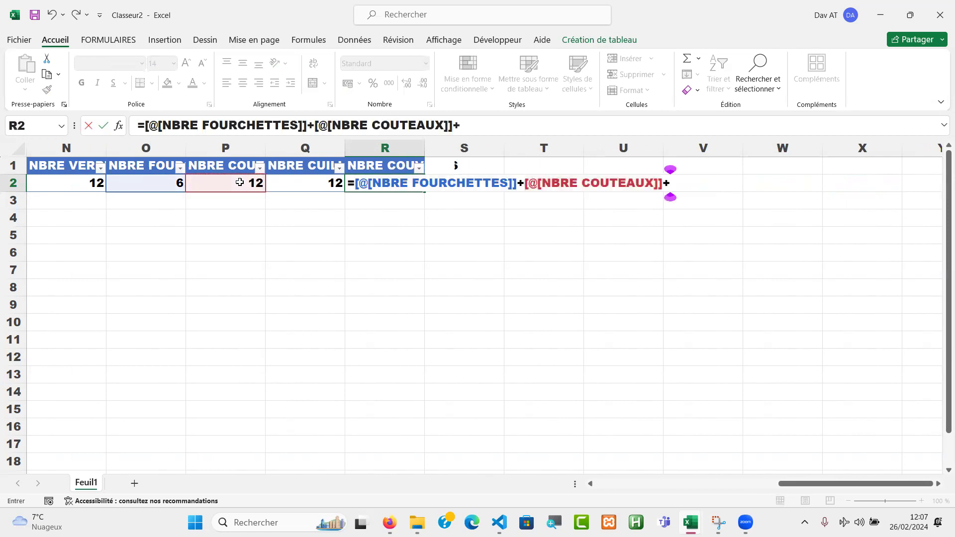
pyautogui.click(307, 184)
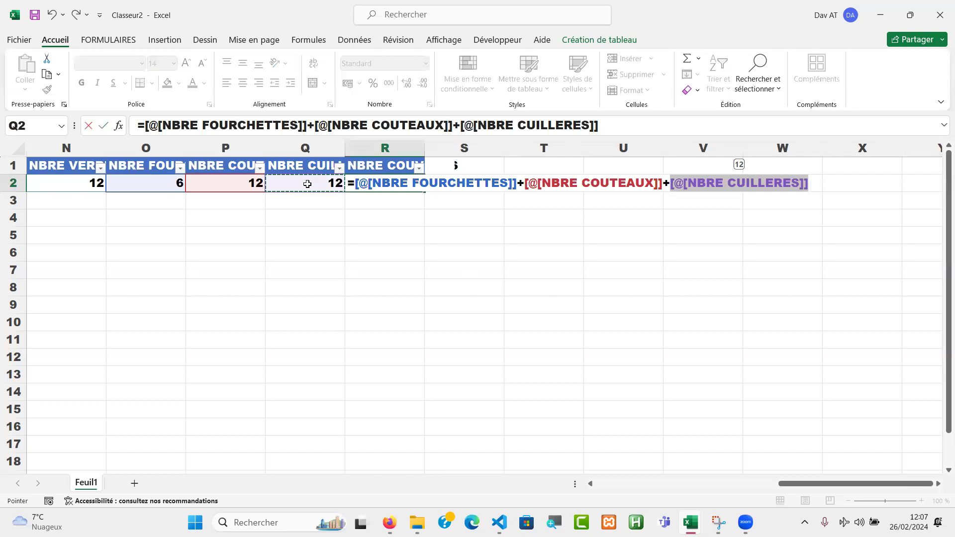
pyautogui.press('Return')
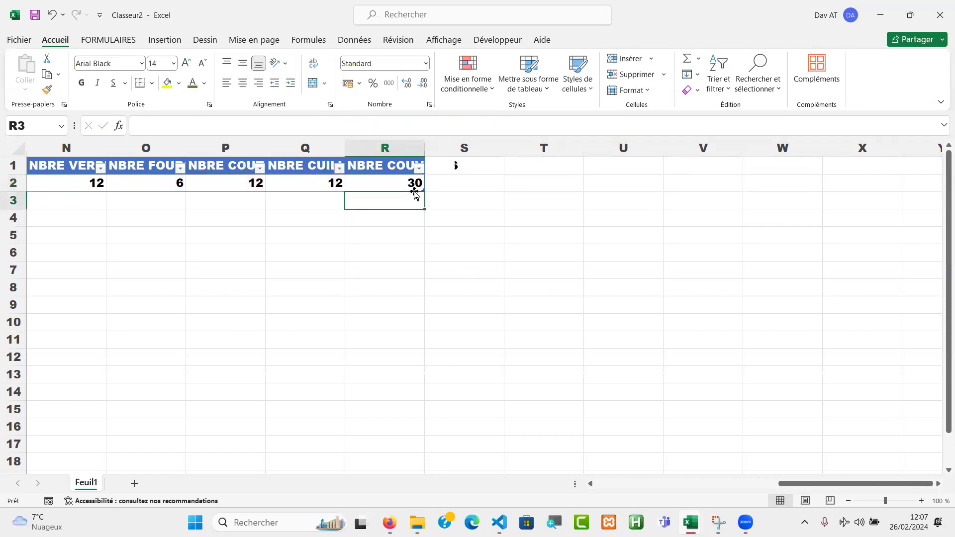
pyautogui.click(404, 181)
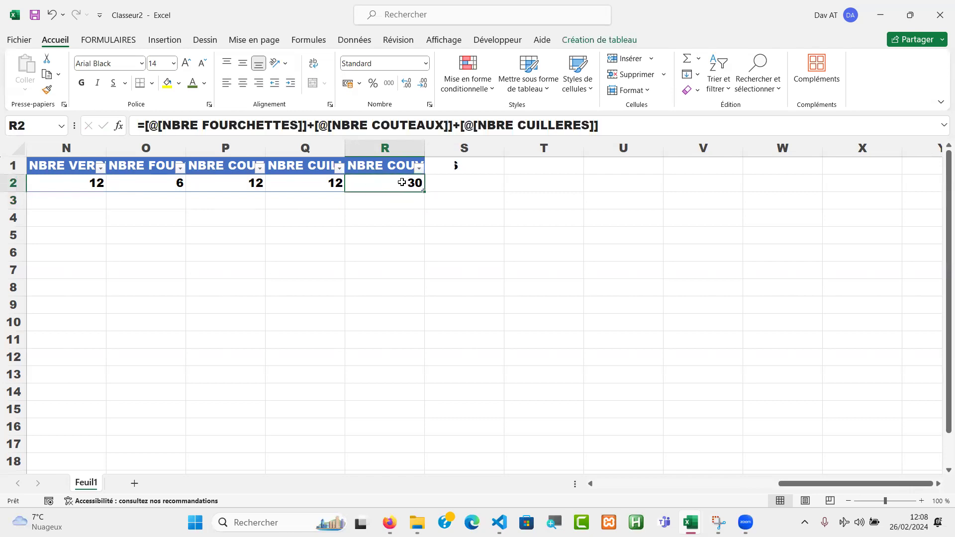
pyautogui.click(470, 167)
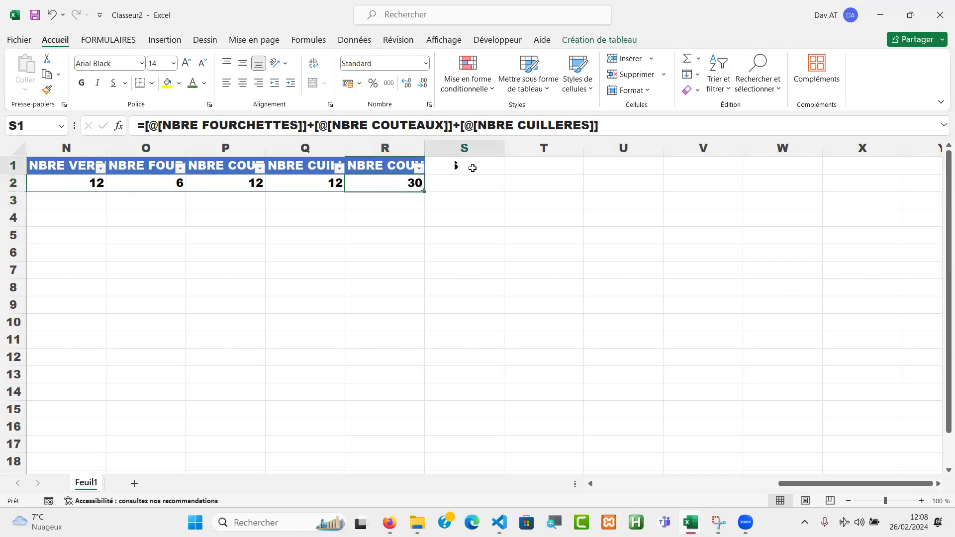
# Add the header NBRE COUVERTS AVEC LA SOMME in S1 and widen column S to fit it
pyautogui.write('nbre')
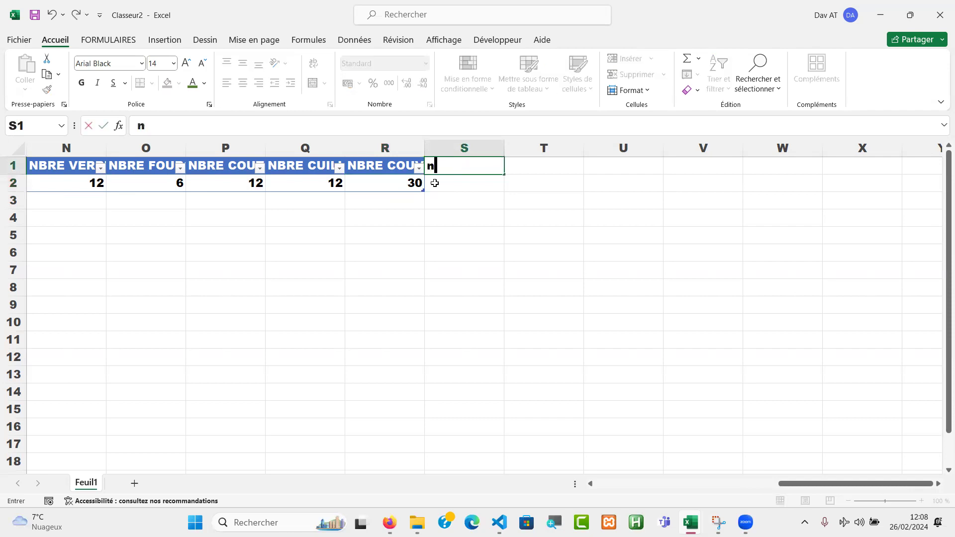
pyautogui.press('BackSpace')
pyautogui.press('BackSpace')
pyautogui.press('BackSpace')
pyautogui.press('BackSpace')
pyautogui.write('NBRE')
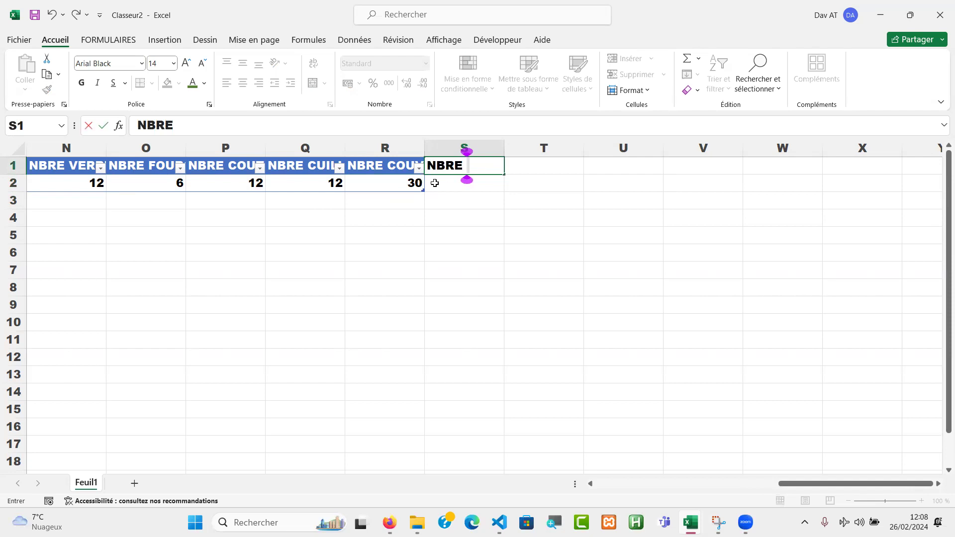
pyautogui.write(' COU')
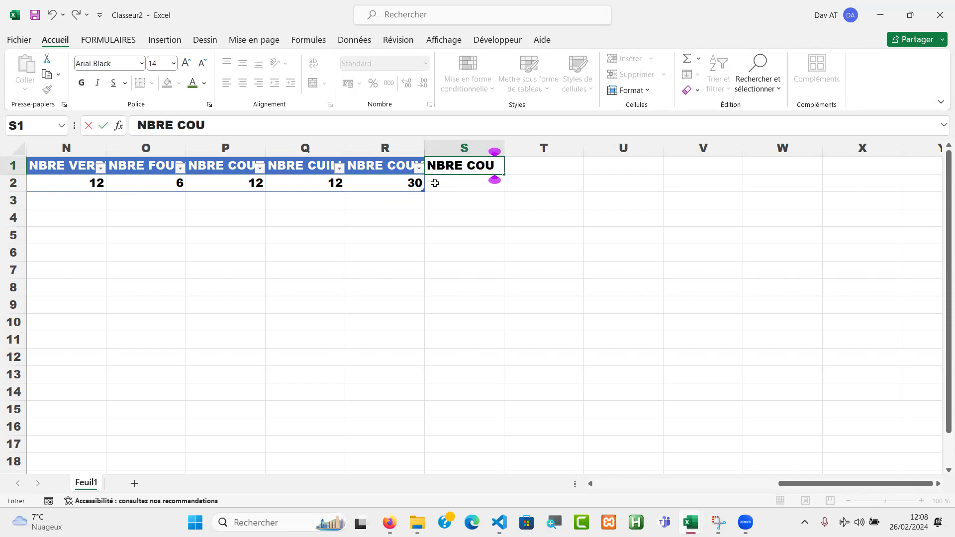
pyautogui.write('VERTS AVEC ')
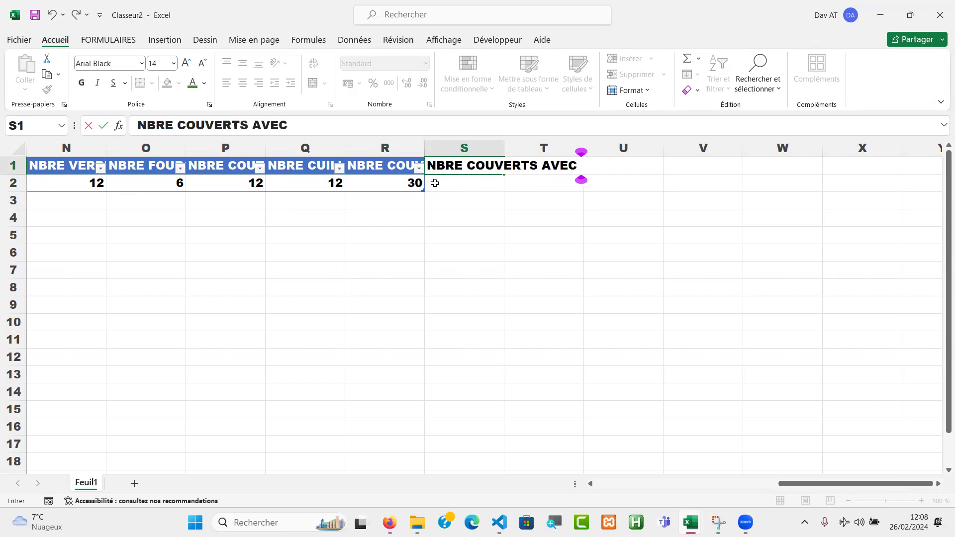
pyautogui.write('LA')
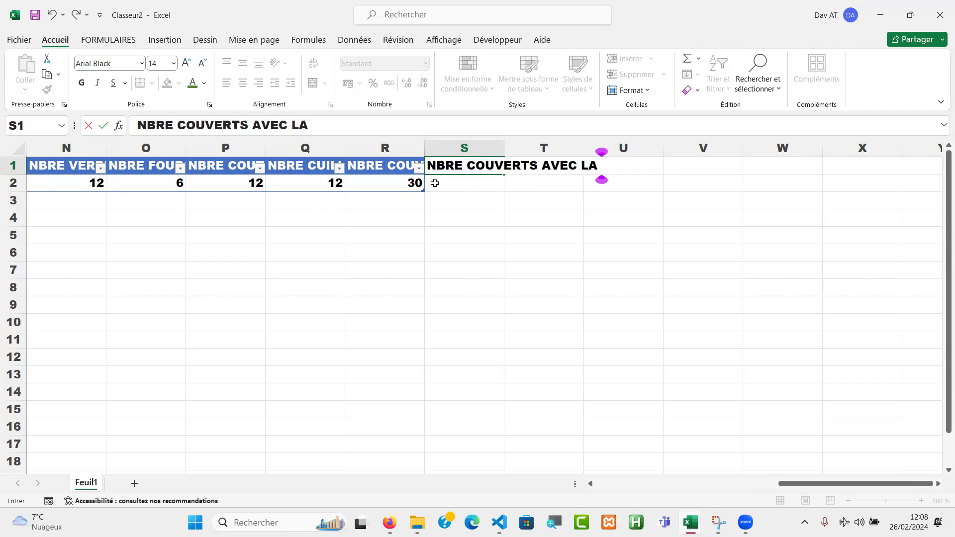
pyautogui.write(' SOMME')
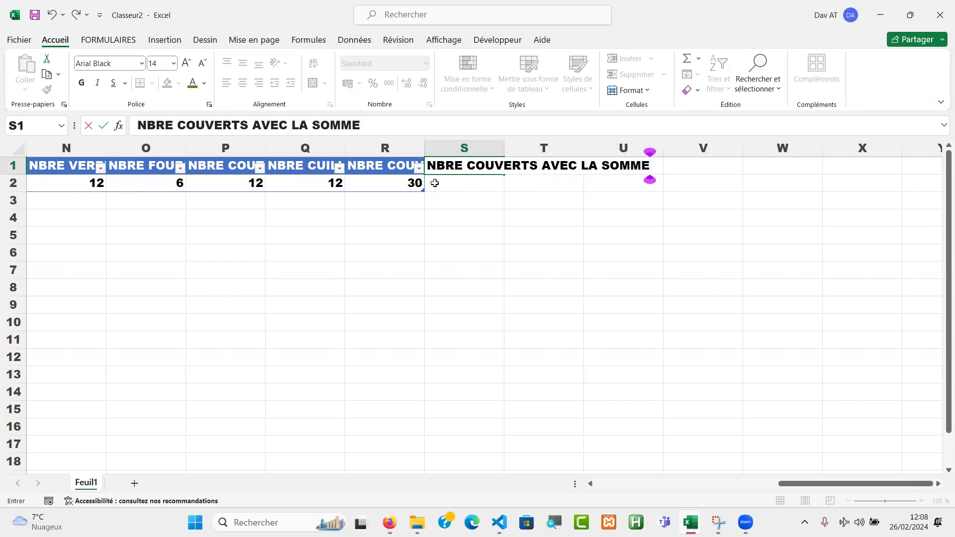
pyautogui.press('Return')
pyautogui.moveTo(500, 149); pyautogui.dragTo(684, 149)
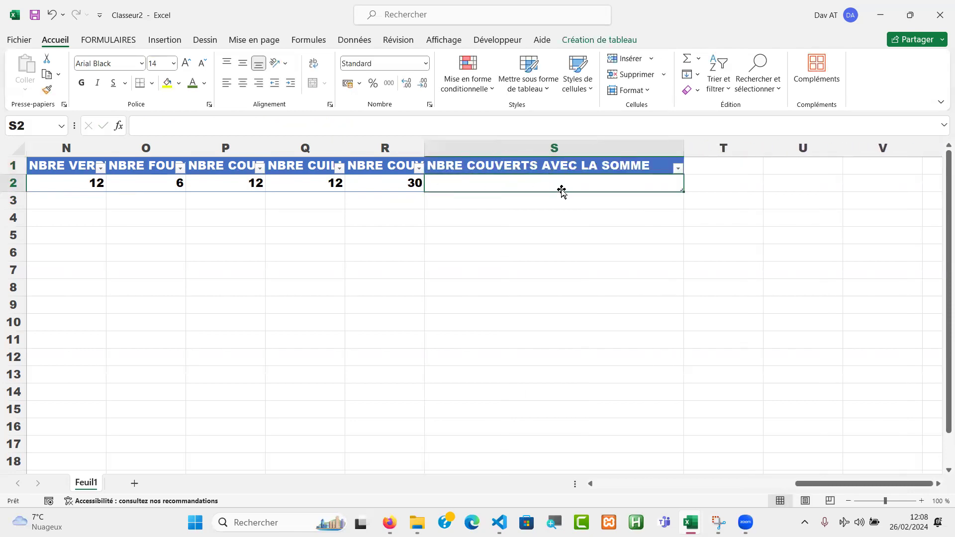
# Widen column R and change the R1 header to NBRE COUVERTS AVEC ADDITION
pyautogui.moveTo(426, 149); pyautogui.dragTo(576, 149)
pyautogui.click(500, 171)
pyautogui.click(315, 125)
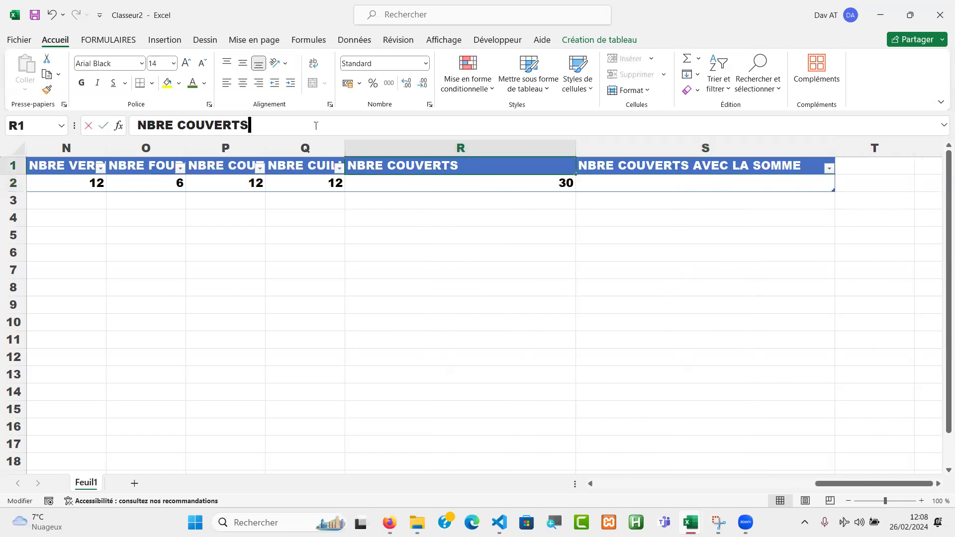
pyautogui.write('AVEC ')
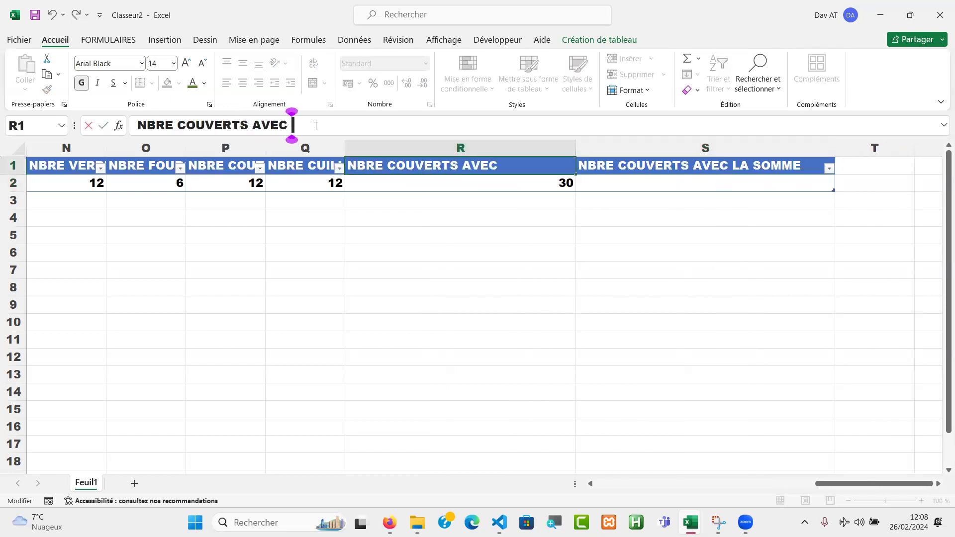
pyautogui.write('ADDITION')
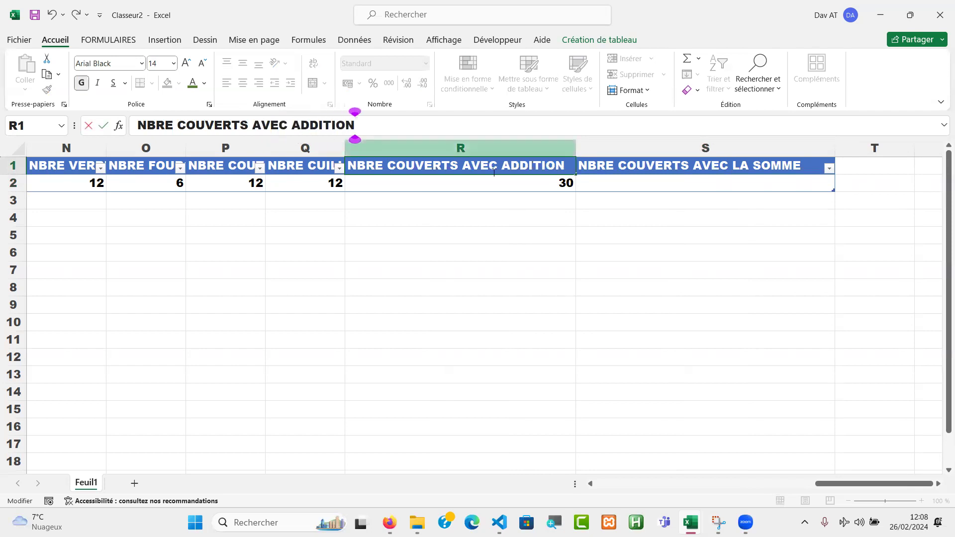
# Enter a SOMME formula in S2 that sums the row's range from NBRE FOURCHETTES to NBRE CUILLERES
pyautogui.click(669, 183)
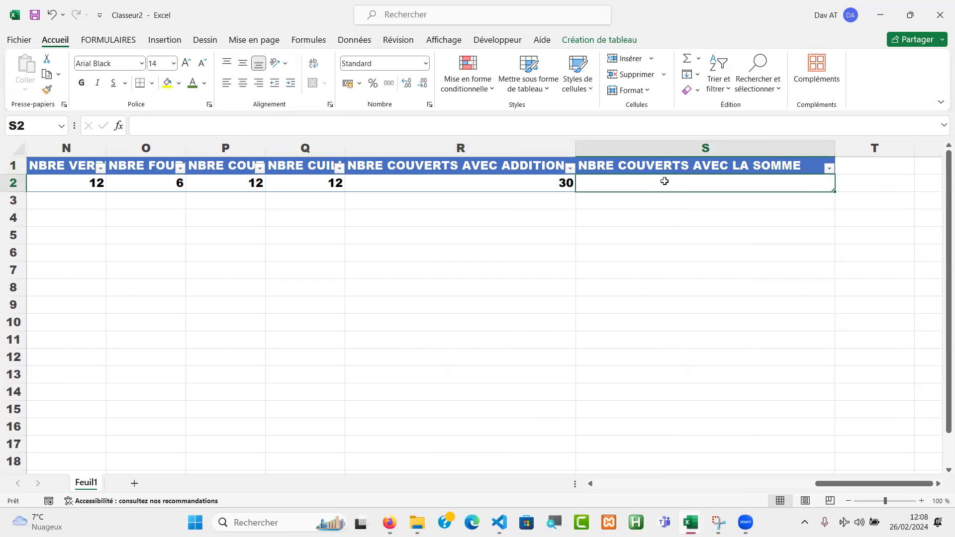
pyautogui.write('=som')
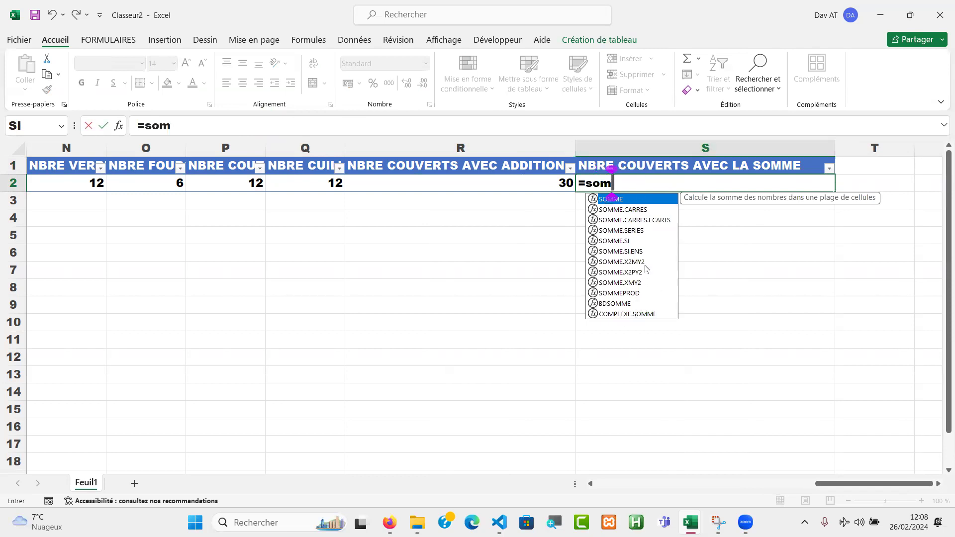
pyautogui.doubleClick(636, 199)
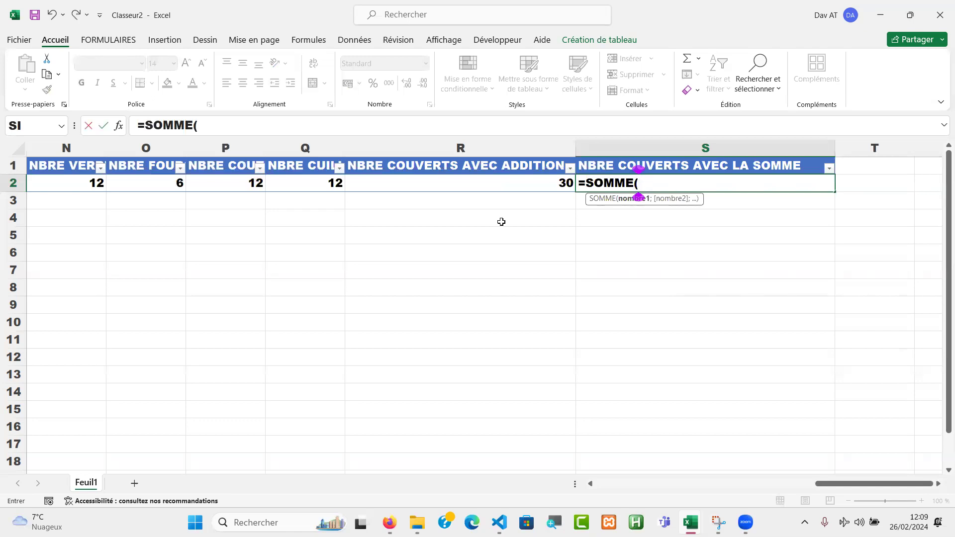
pyautogui.click(149, 184)
pyautogui.moveTo(149, 184); pyautogui.dragTo(299, 183)
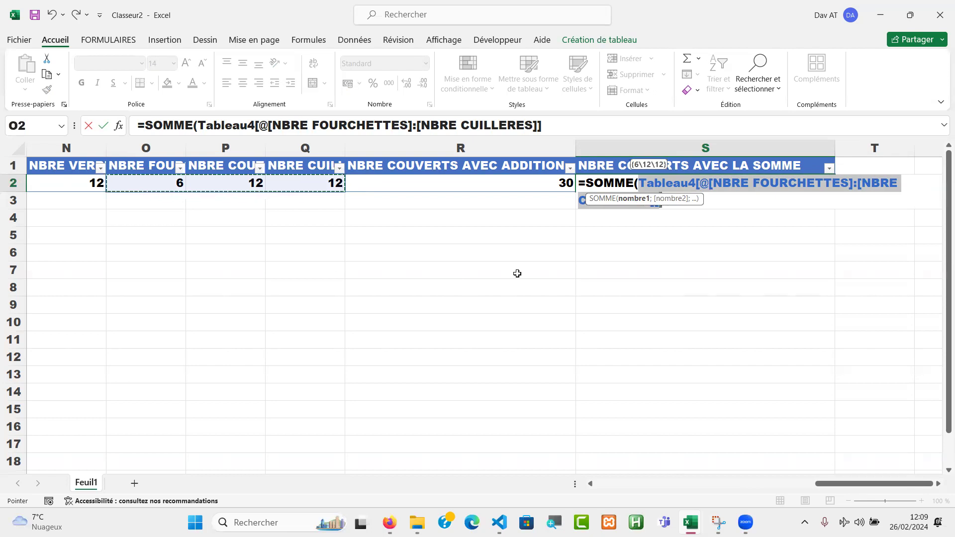
pyautogui.write(')')
pyautogui.press('Return')
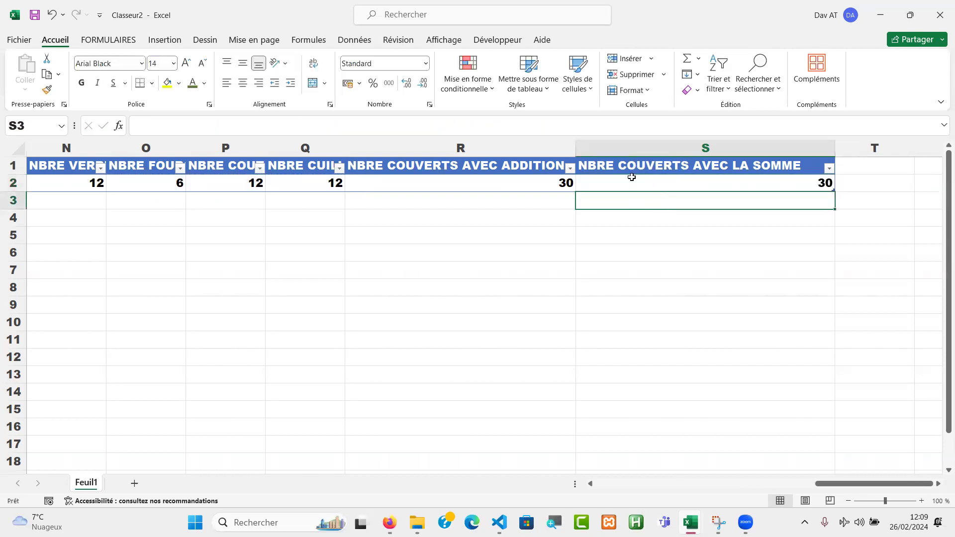
# Review the entries and formulas along row 2 of the seating table, from NOM TABLE to NBRE COUVERTS AVEC LA SOMME
pyautogui.click(164, 184)
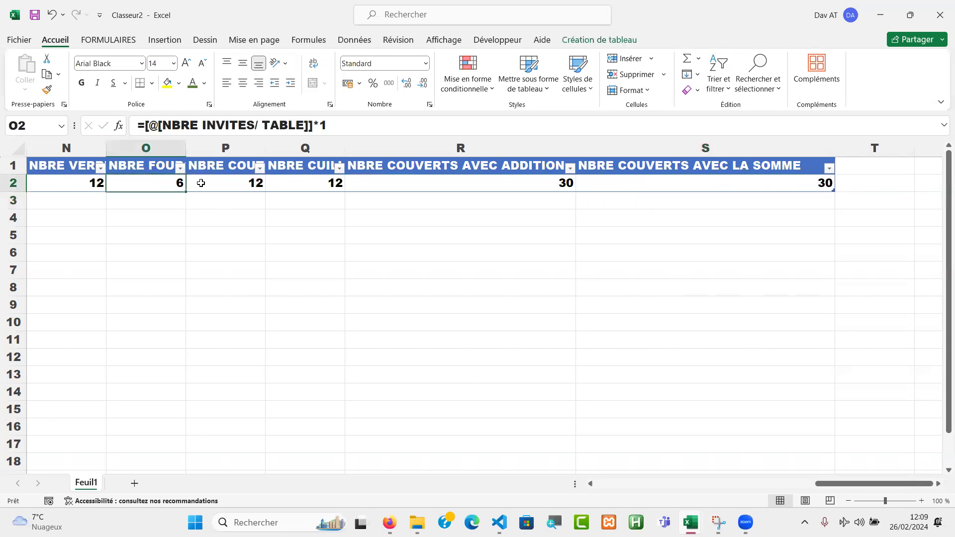
pyautogui.press('Left')
pyautogui.press('Left')
pyautogui.press('Left')
pyautogui.press('Left')
pyautogui.press('Left')
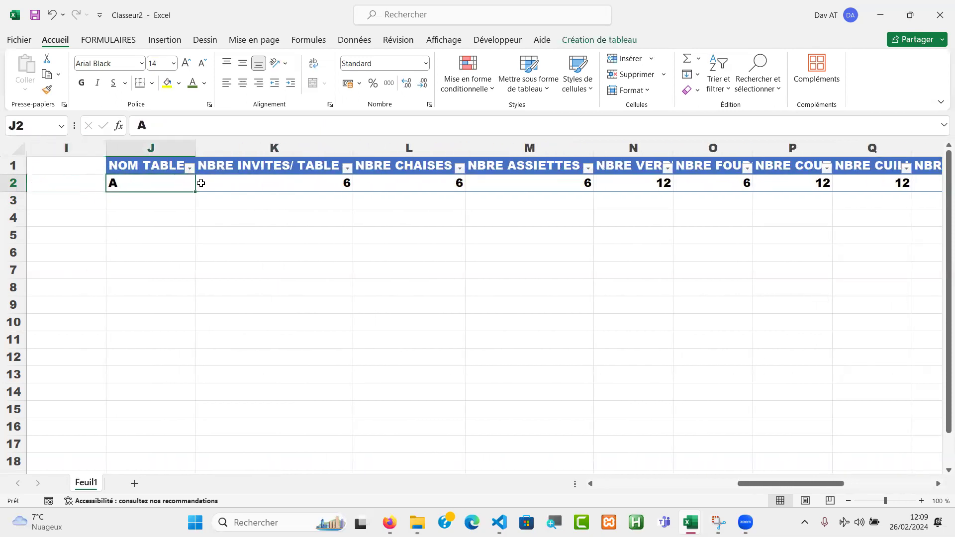
pyautogui.press('Right')
pyautogui.press('Right')
pyautogui.press('Right')
pyautogui.press('Right')
pyautogui.press('Right')
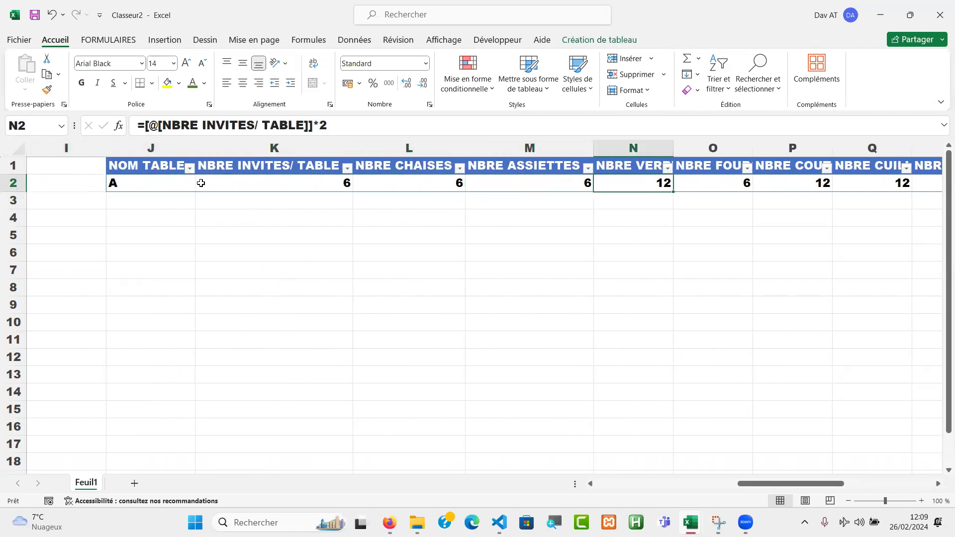
pyautogui.press('Right')
pyautogui.press('Right')
pyautogui.press('Right')
pyautogui.press('Right')
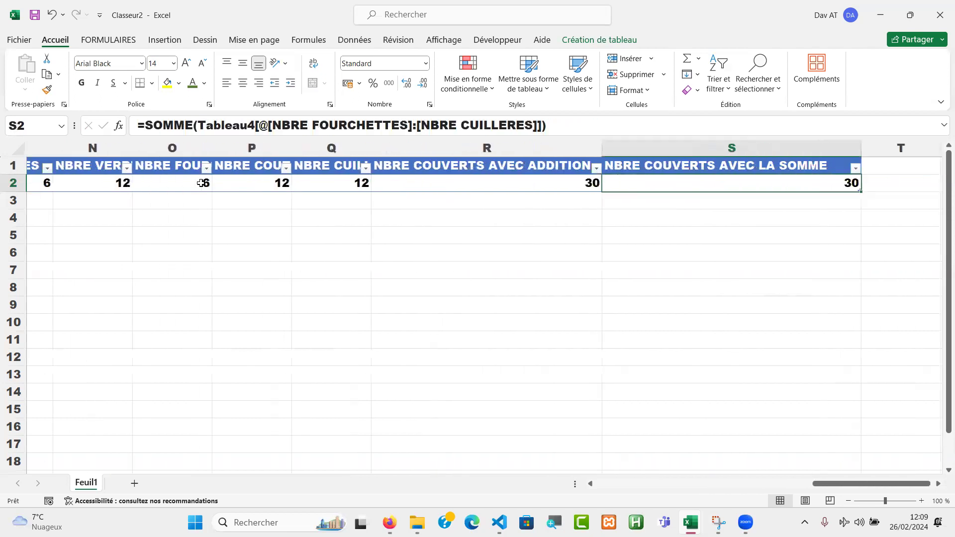
# Add a new row below table A and check the formulas in its calculated columns
pyautogui.press('Tab')
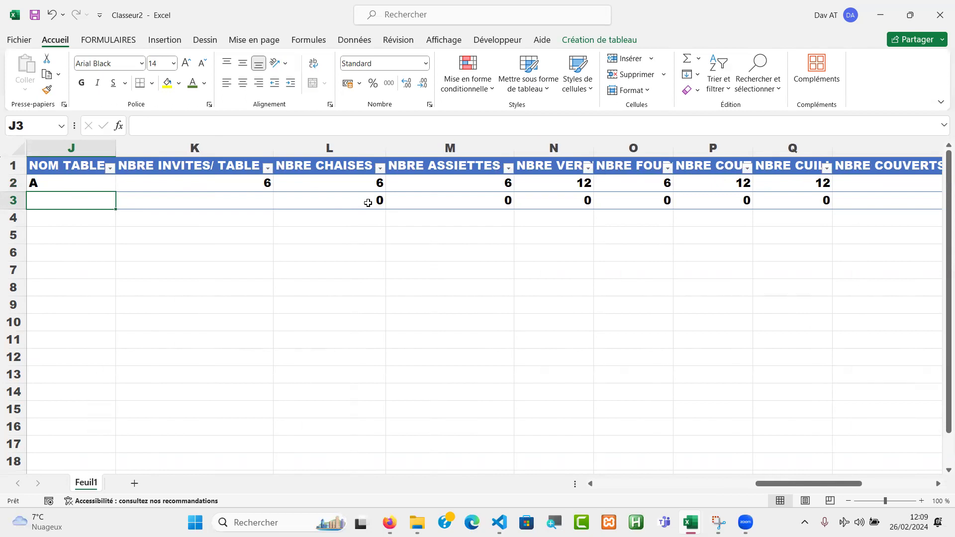
pyautogui.click(367, 202)
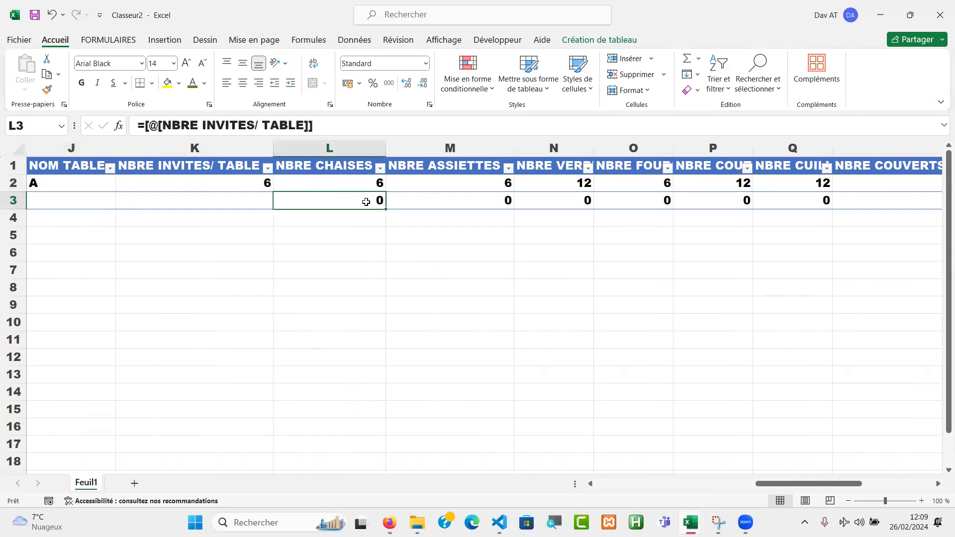
pyautogui.click(562, 201)
pyautogui.click(669, 200)
pyautogui.click(771, 199)
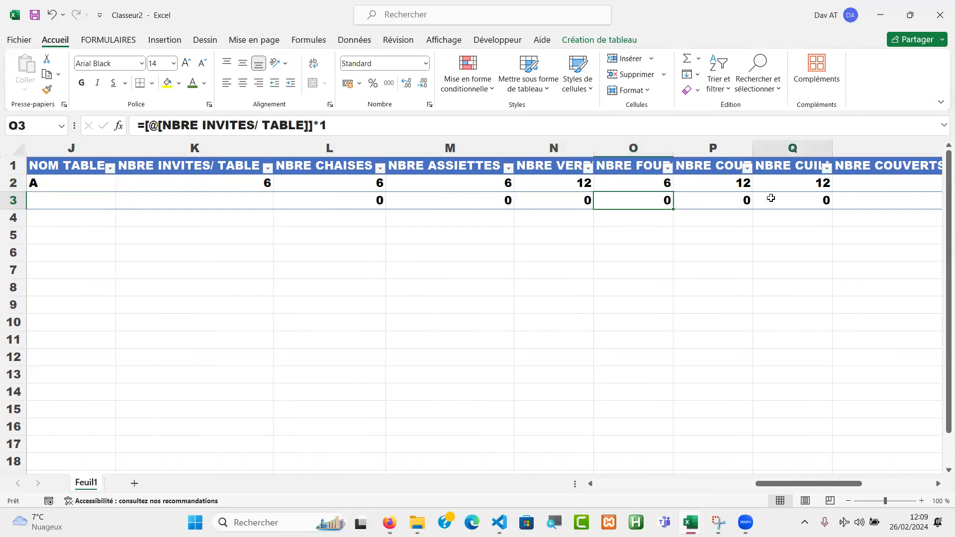
# Fill in row 3 with table name B and 7 guests for NBRE INVITES/ TABLE
pyautogui.click(90, 202)
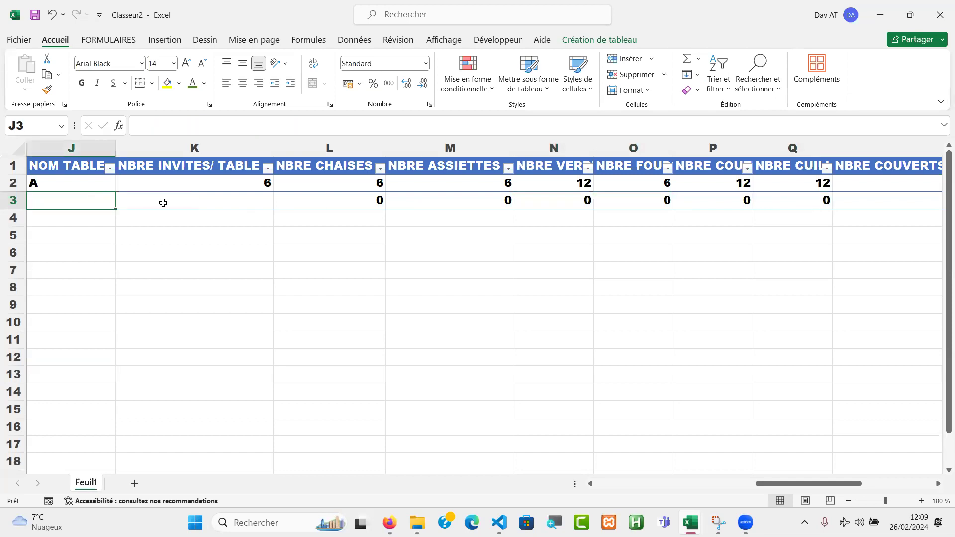
pyautogui.click(180, 202)
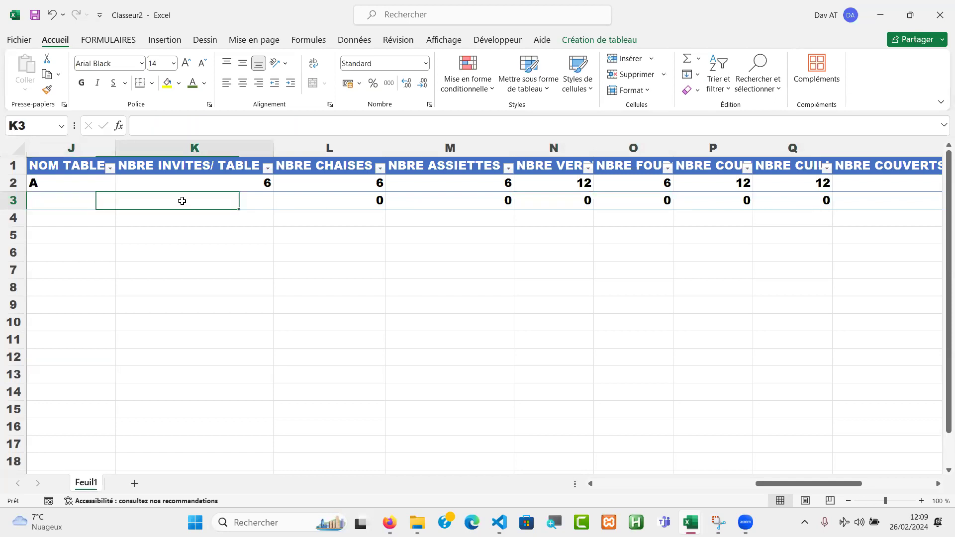
pyautogui.click(77, 201)
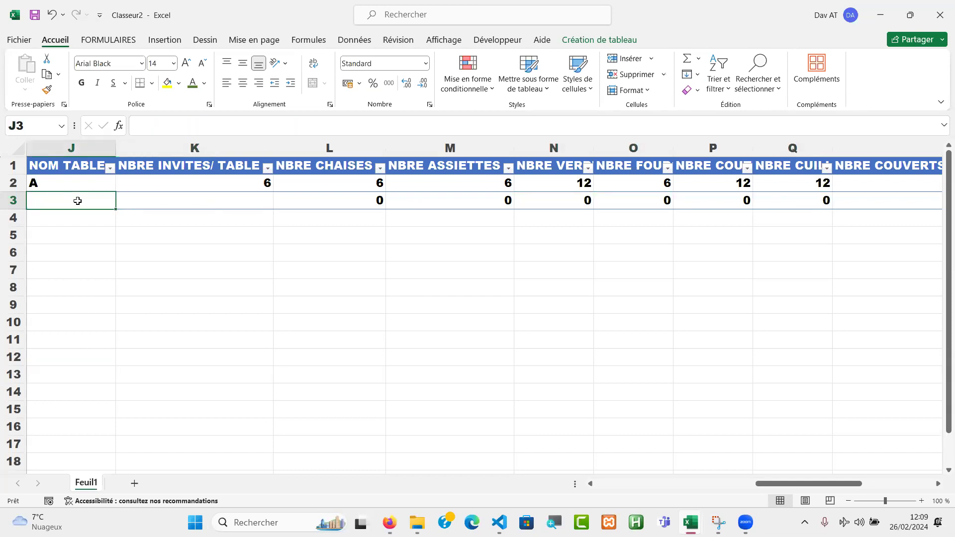
pyautogui.write('B')
pyautogui.click(206, 200)
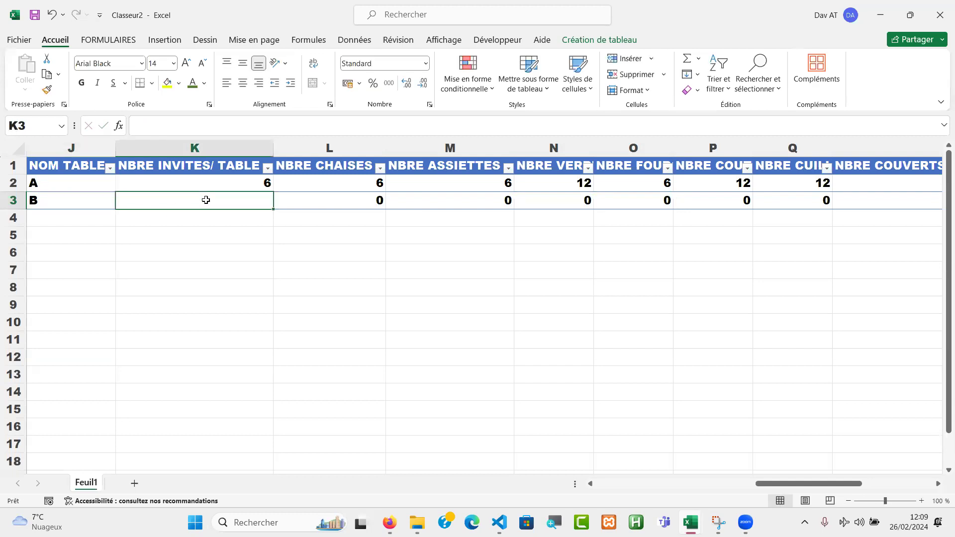
pyautogui.write('7')
pyautogui.press('Return')
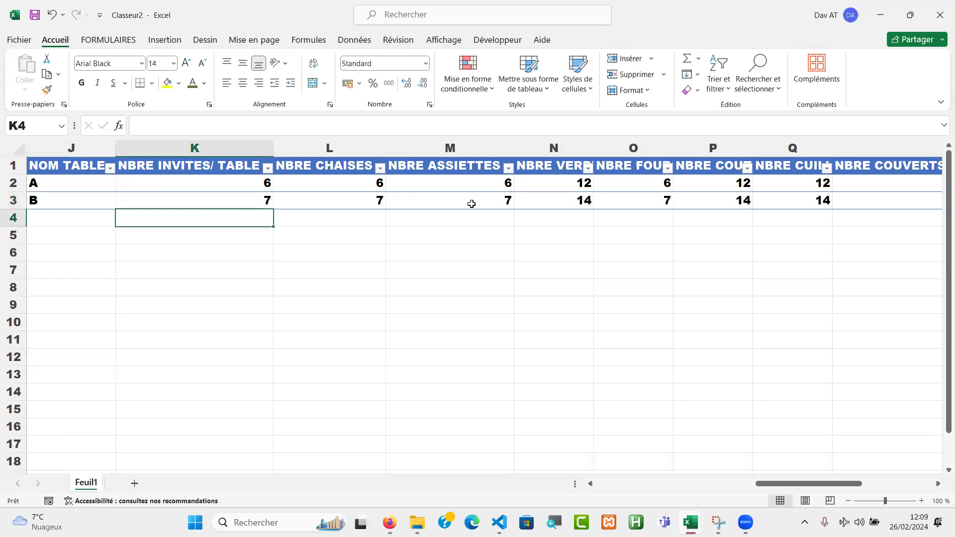
# Examine the cutlery total formula in R2 and the calculated columns for tables A and B
pyautogui.moveTo(833, 484); pyautogui.dragTo(866, 492)
pyautogui.moveTo(756, 186)
pyautogui.mouseDown()
pyautogui.moveTo(757, 202)
pyautogui.moveTo(761, 184)
pyautogui.moveTo(761, 192)
pyautogui.mouseUp()
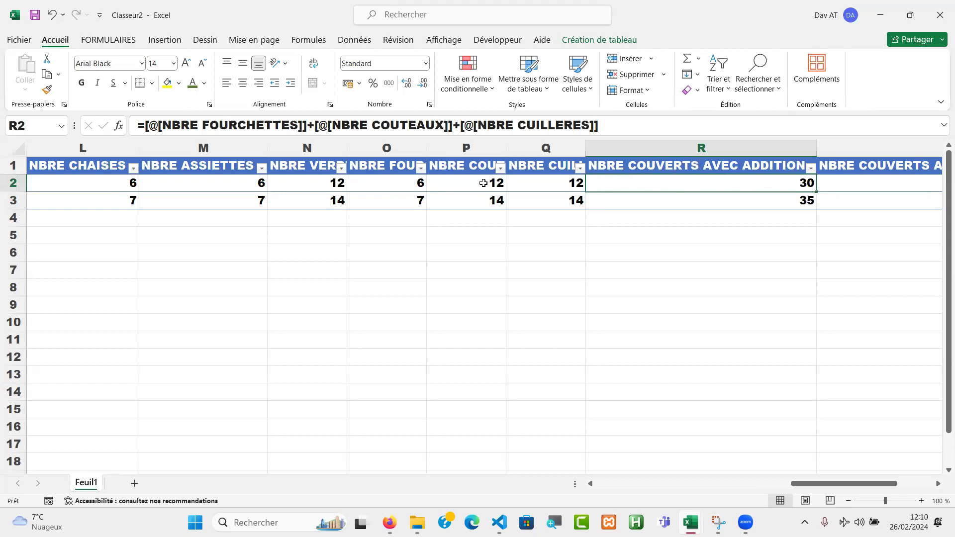
pyautogui.click(83, 150)
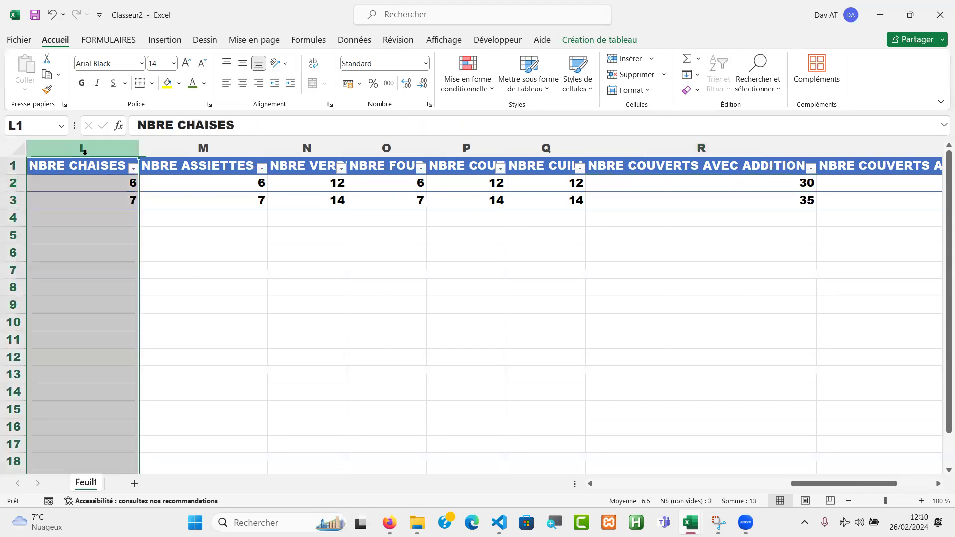
pyautogui.press('Left')
pyautogui.press('Left')
pyautogui.press('Left')
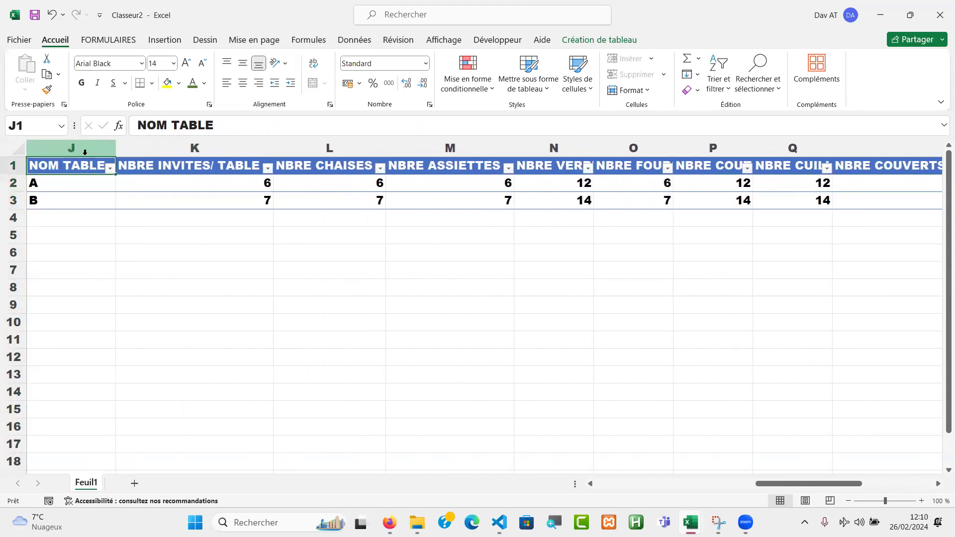
pyautogui.press('Right')
pyautogui.press('Right')
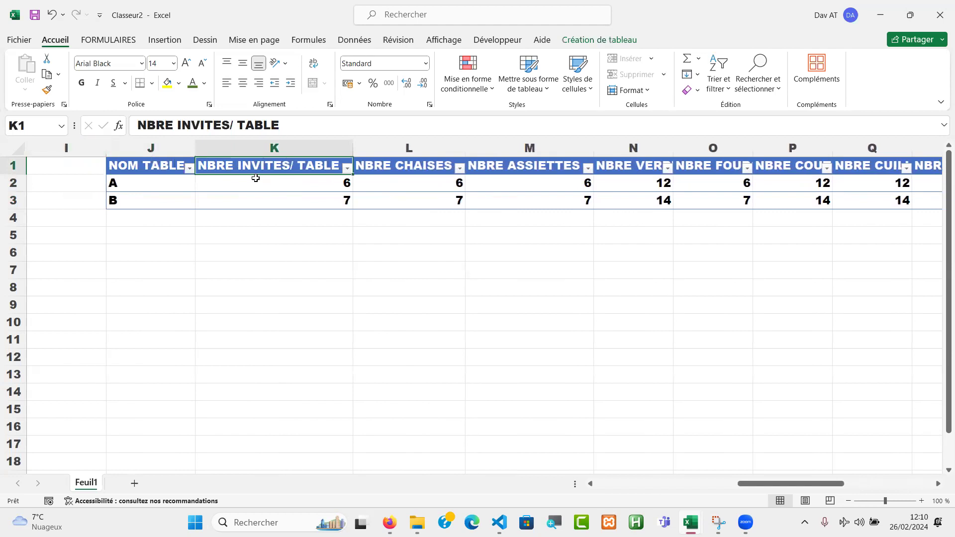
# Narrow columns K to S of the seating table together to one equal width
pyautogui.click(277, 150)
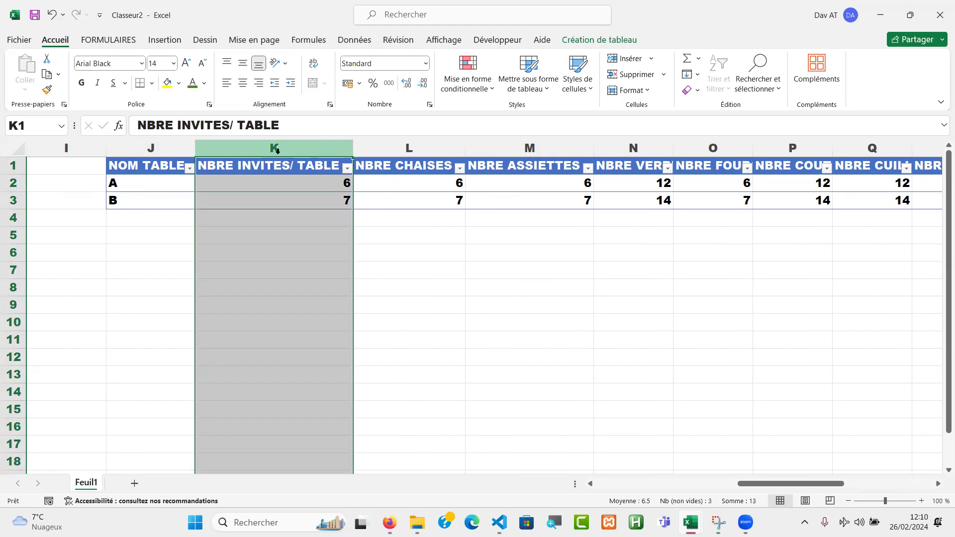
pyautogui.hotkey('shift', 'Right')
pyautogui.hotkey('shift', 'Right')
pyautogui.hotkey('shift', 'Right')
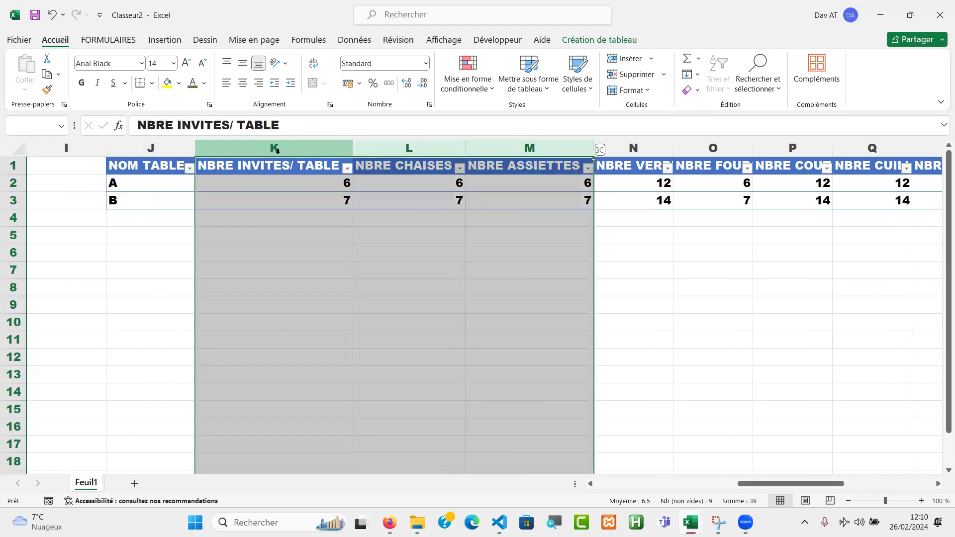
pyautogui.hotkey('shift', 'Right')
pyautogui.hotkey('shift', 'Right')
pyautogui.hotkey('shift', 'Right')
pyautogui.hotkey('shift', 'Right')
pyautogui.hotkey('shift', 'Right')
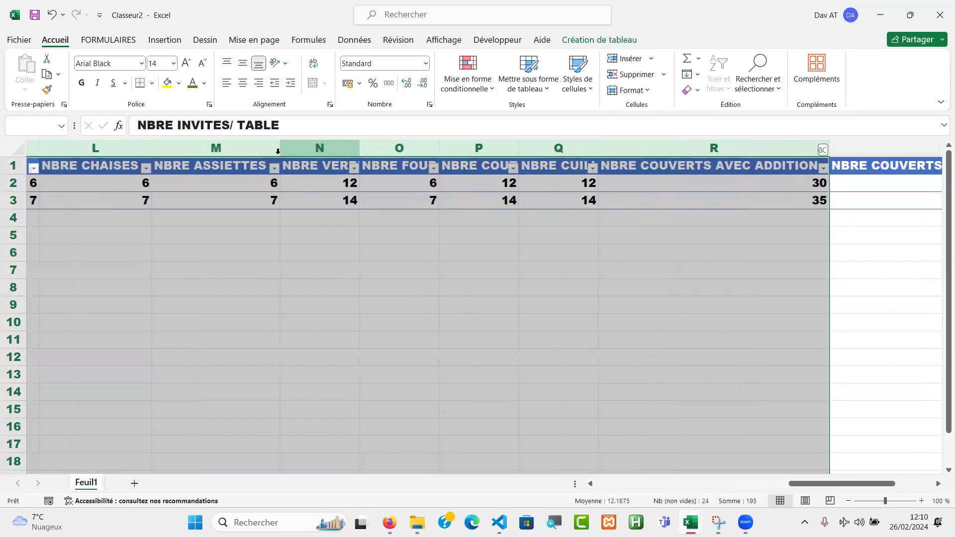
pyautogui.hotkey('shift', 'Right')
pyautogui.hotkey('shift', 'Left')
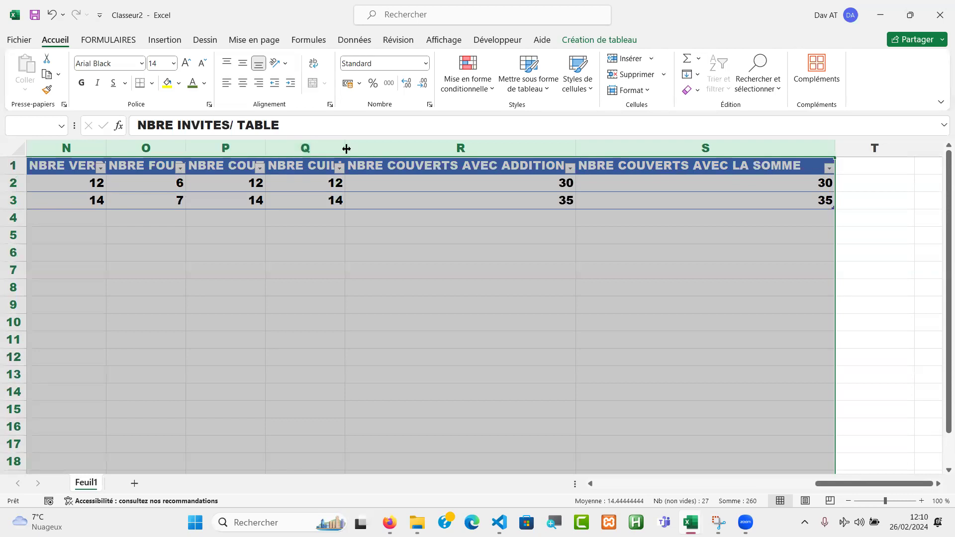
pyautogui.moveTo(346, 148); pyautogui.dragTo(328, 148)
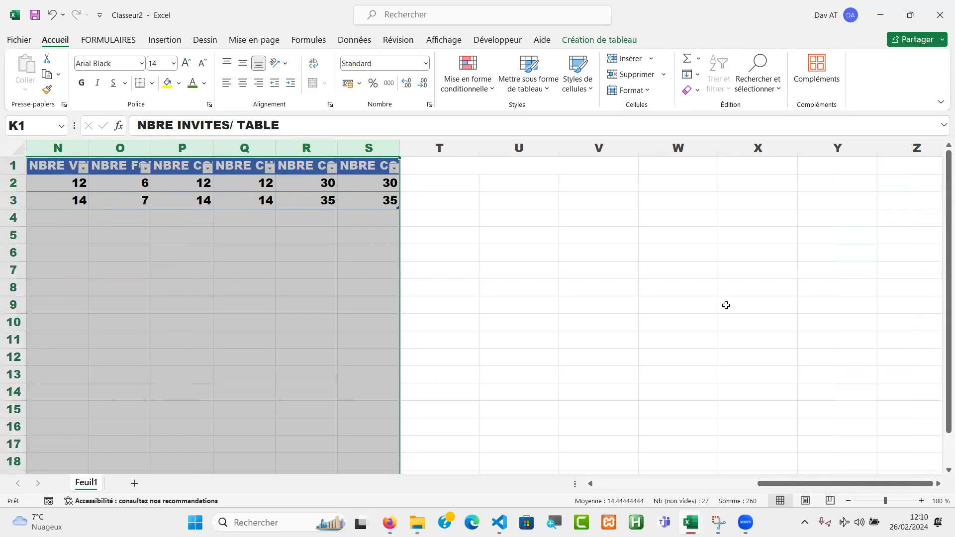
pyautogui.moveTo(828, 486); pyautogui.dragTo(792, 493)
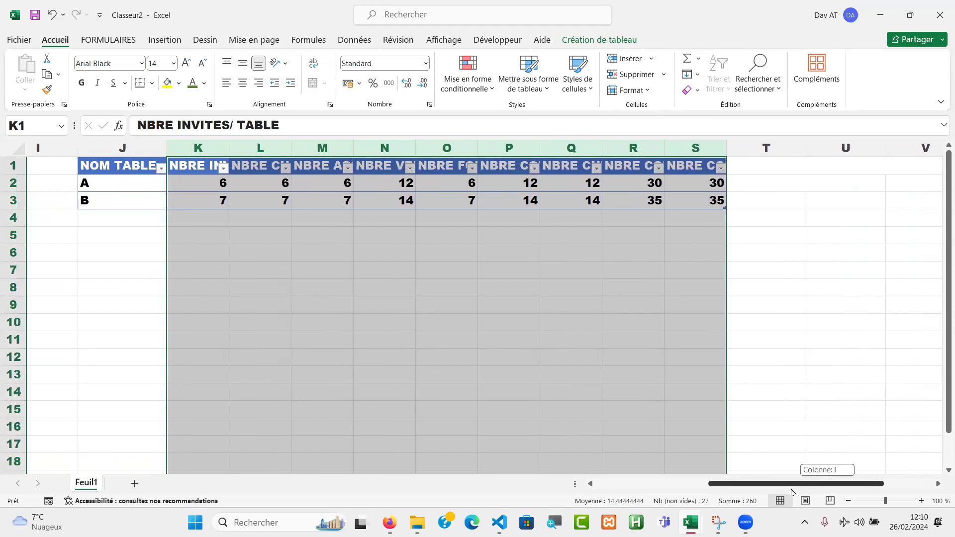
pyautogui.moveTo(792, 492); pyautogui.dragTo(793, 492)
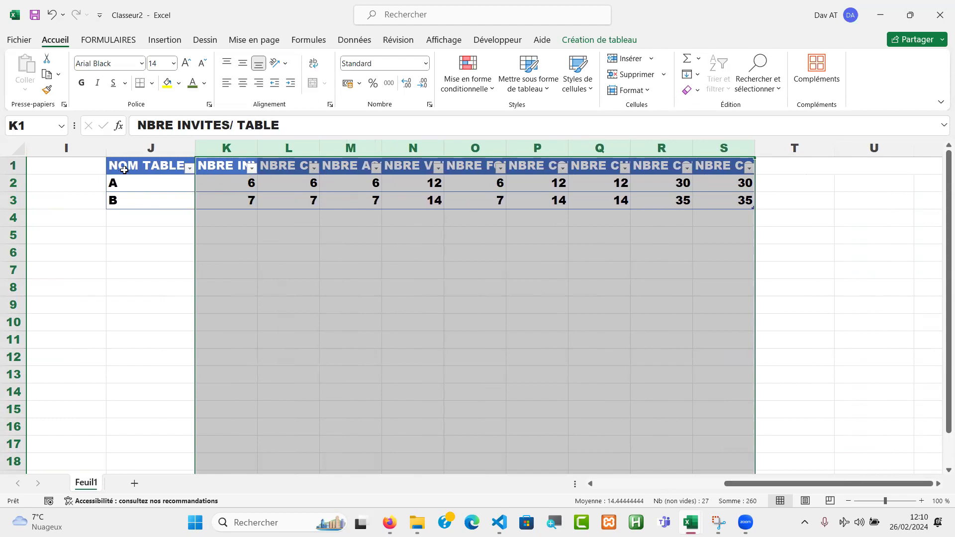
pyautogui.click(171, 295)
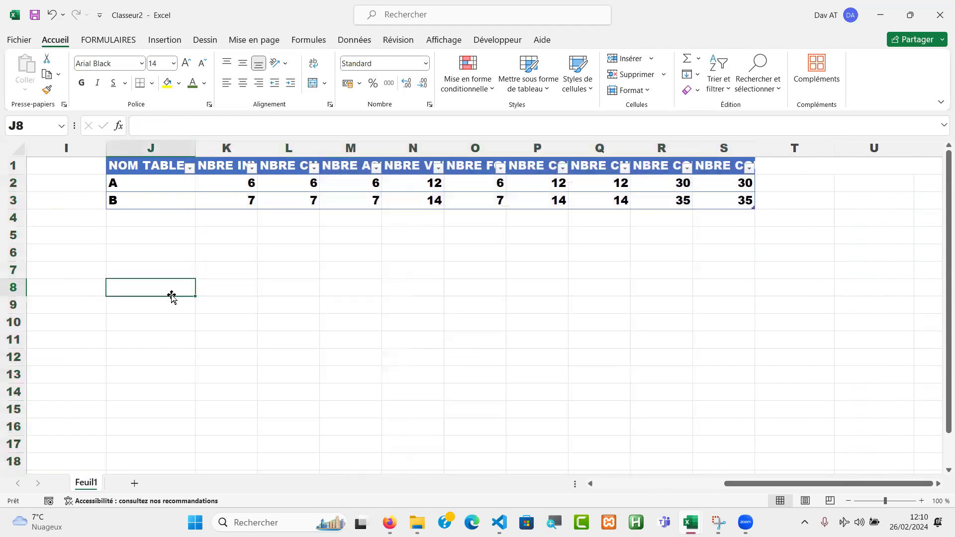
# Examine the seating table by selecting its column data, header row, rows A and B, and whole data body in turn
pyautogui.click(164, 158)
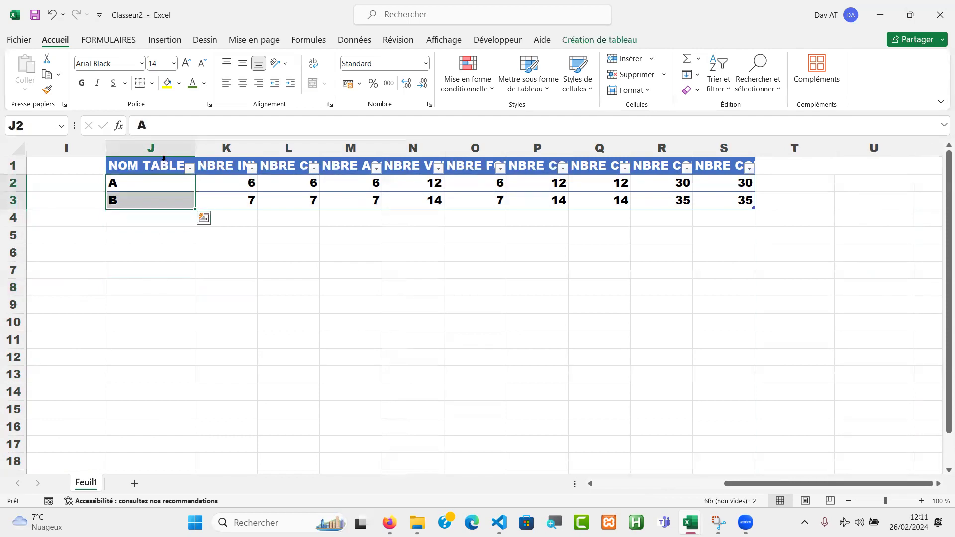
pyautogui.click(292, 314)
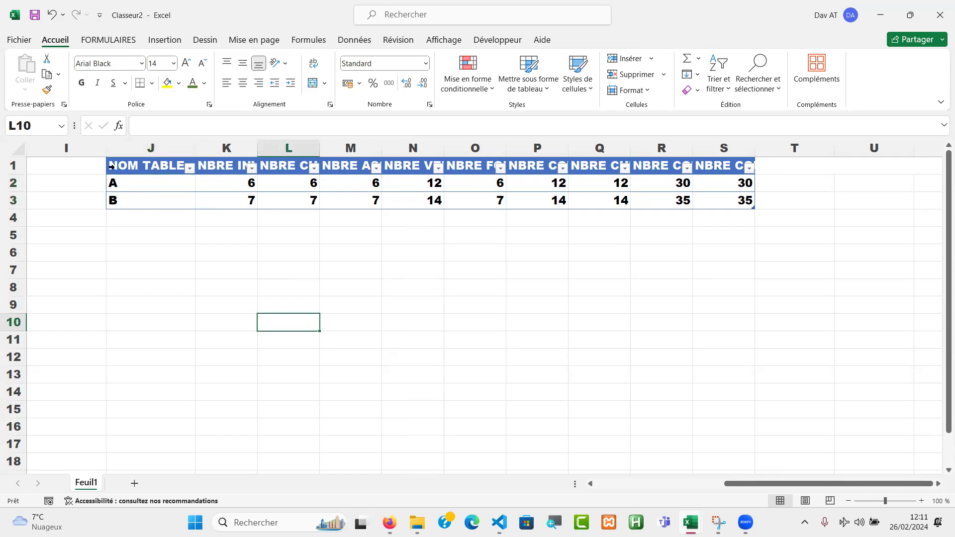
pyautogui.click(112, 167)
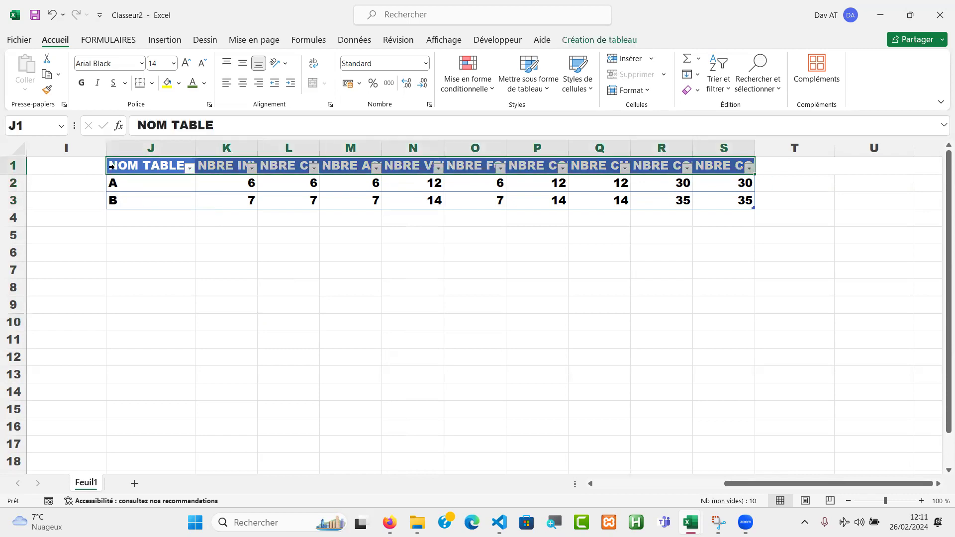
pyautogui.click(112, 199)
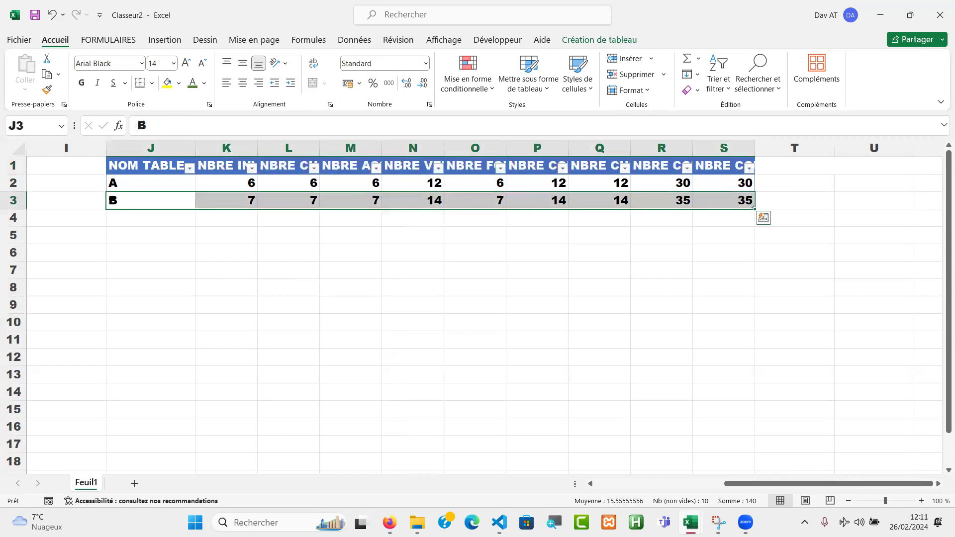
pyautogui.click(111, 183)
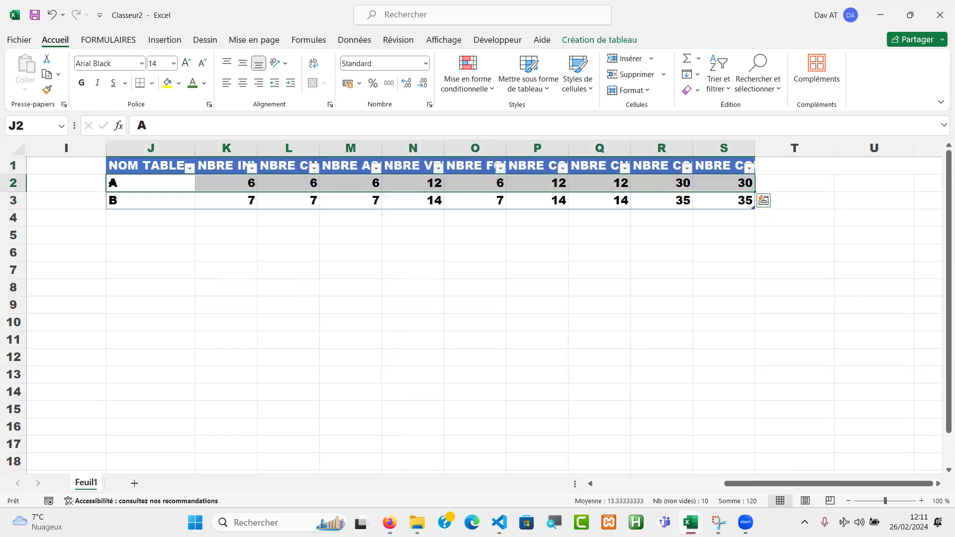
pyautogui.click(301, 267)
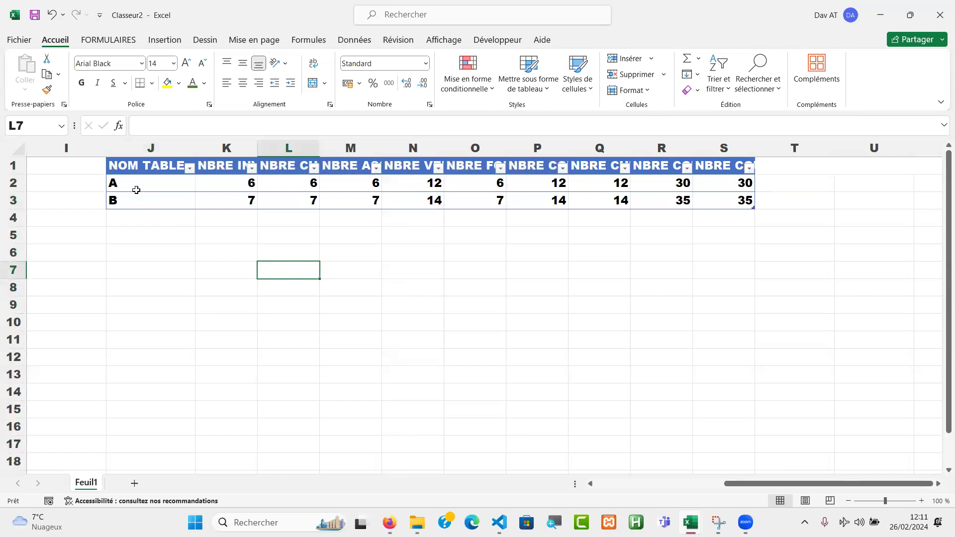
pyautogui.click(112, 157)
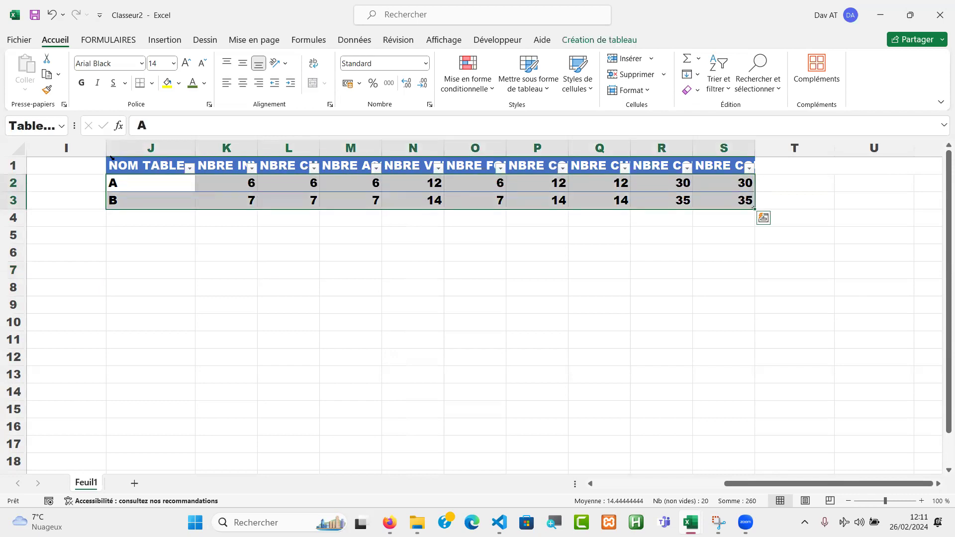
pyautogui.click(252, 303)
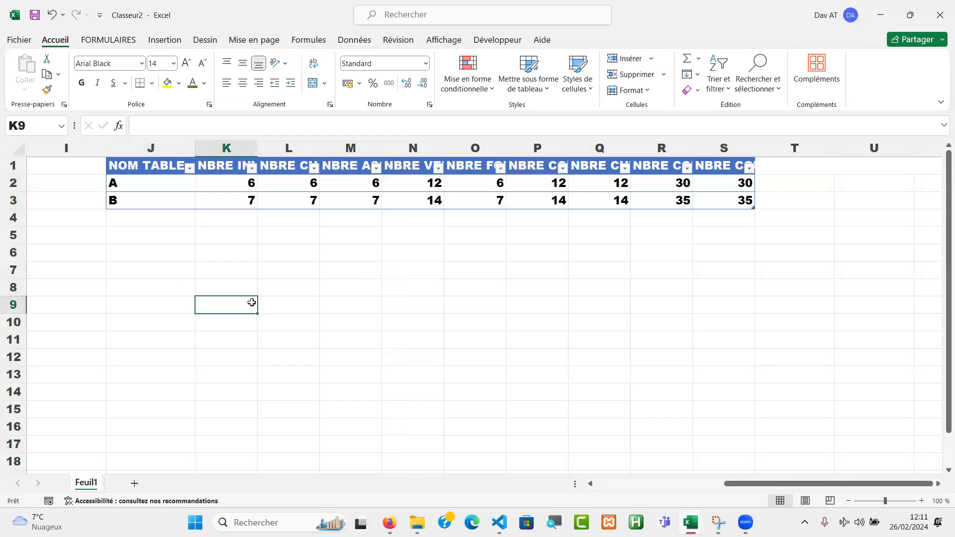
pyautogui.click(290, 156)
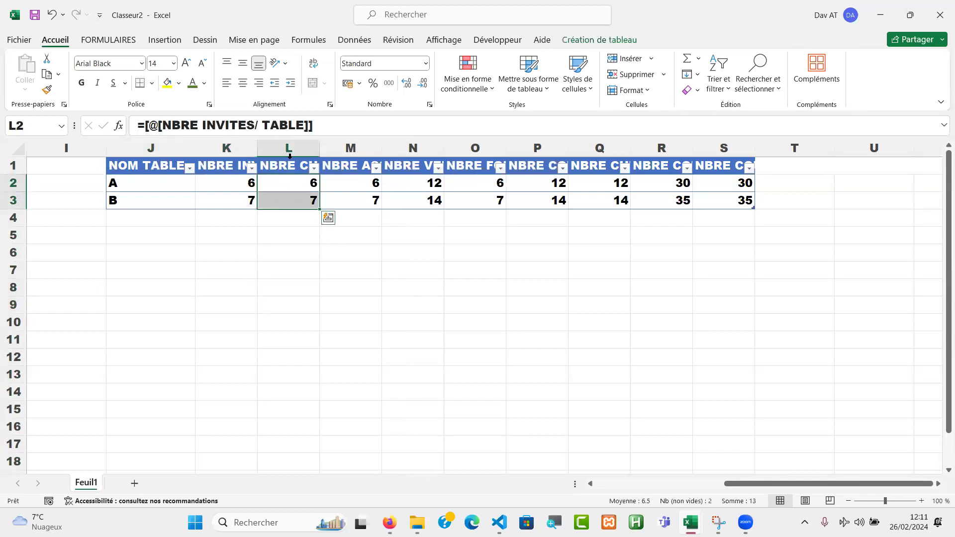
pyautogui.click(306, 281)
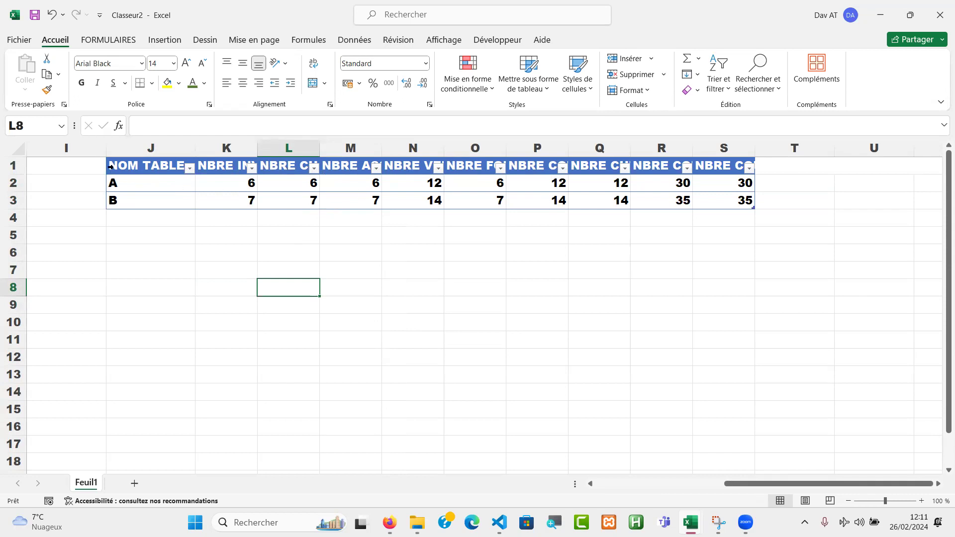
# Set the seating table's entire header row to Arial, size 10
pyautogui.click(111, 167)
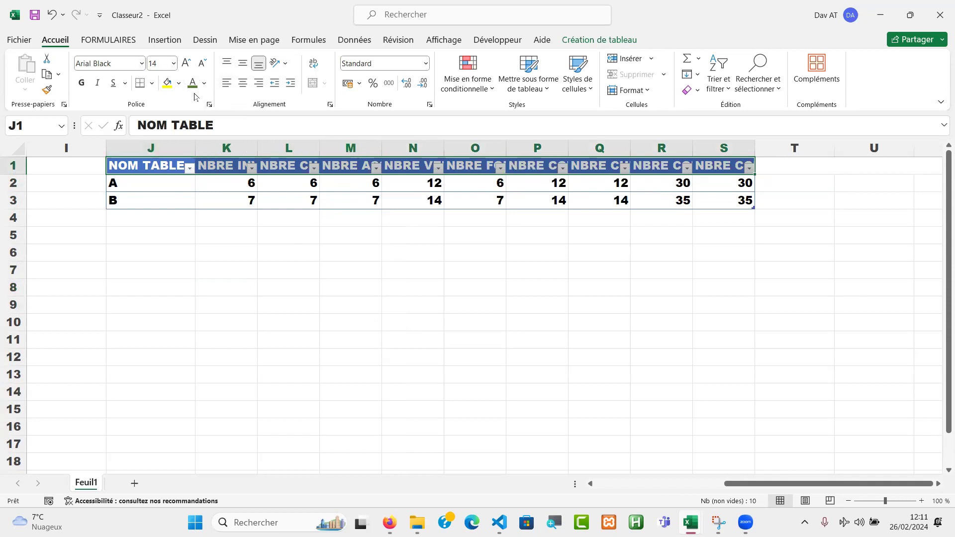
pyautogui.click(141, 64)
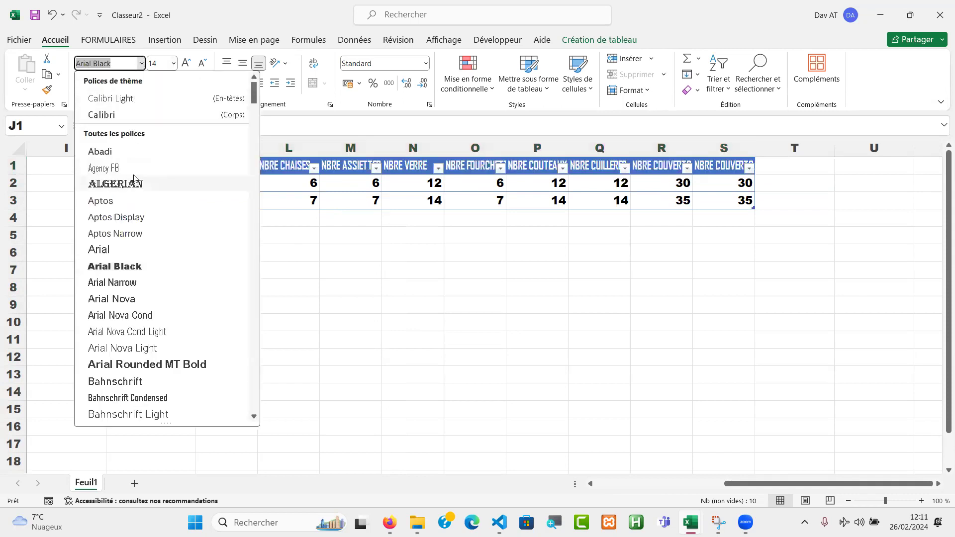
pyautogui.click(133, 250)
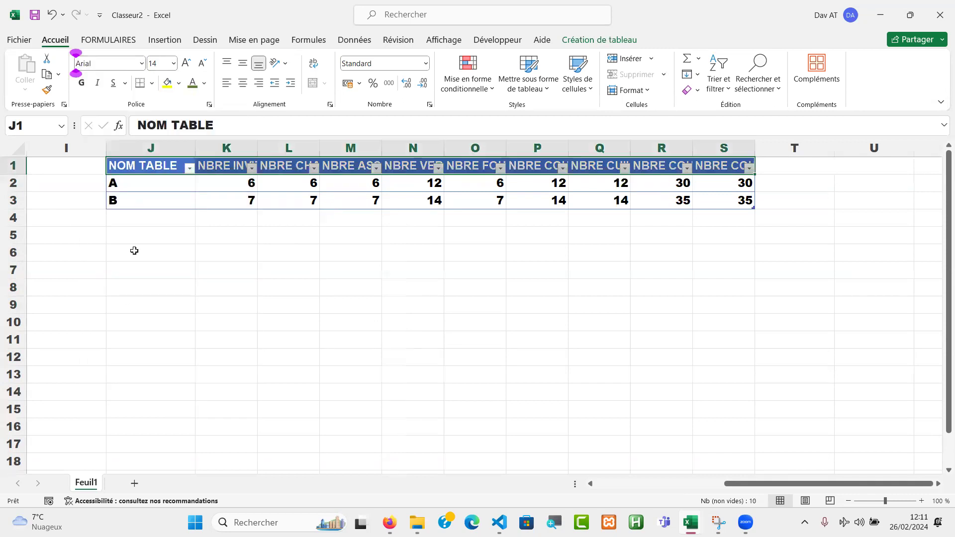
pyautogui.click(172, 63)
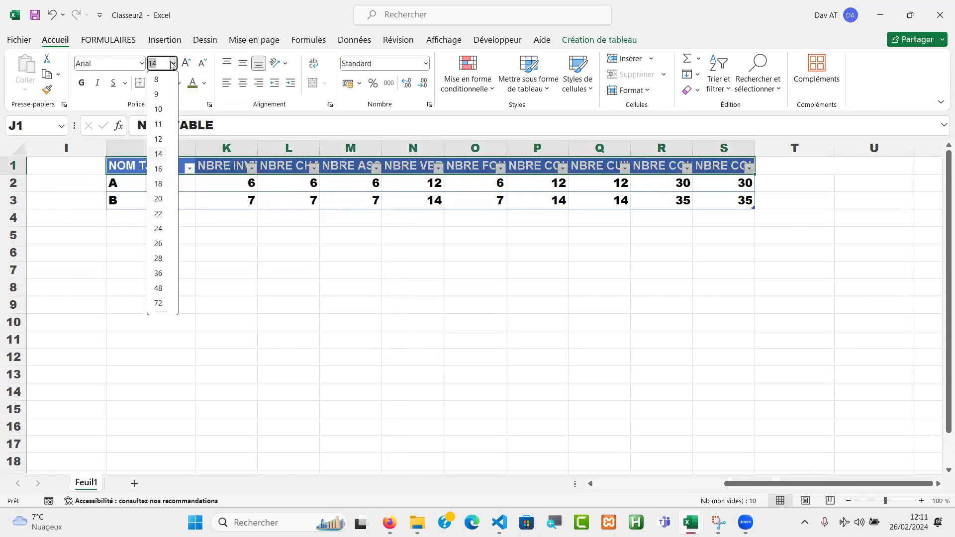
pyautogui.click(160, 115)
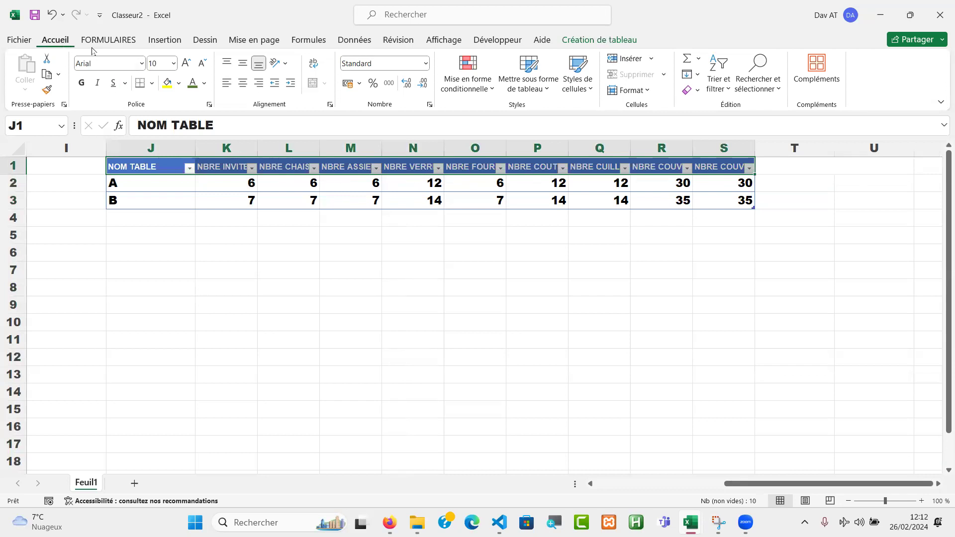
# Wrap the header text and centre it vertically and horizontally, widening column O slightly so FOURCHETTES fits on one line
pyautogui.click(316, 68)
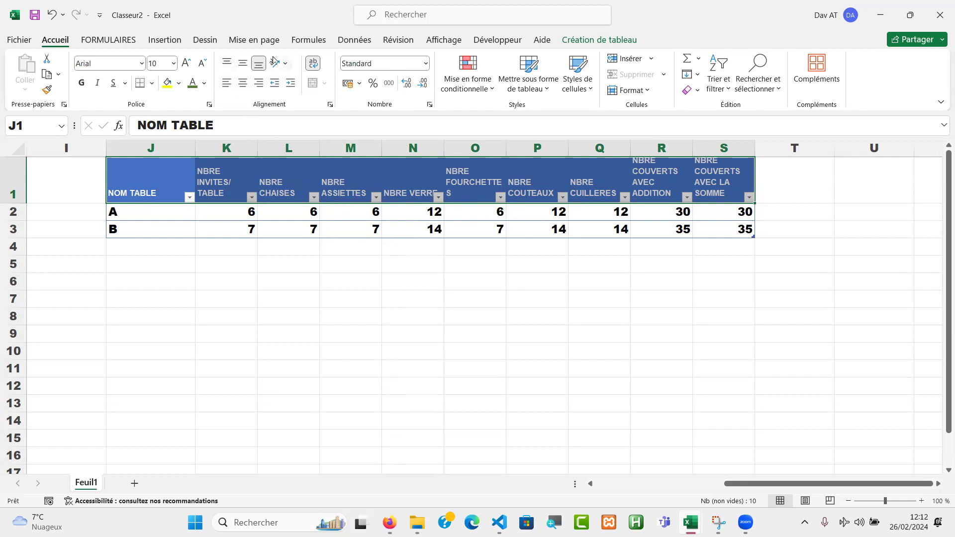
pyautogui.click(243, 64)
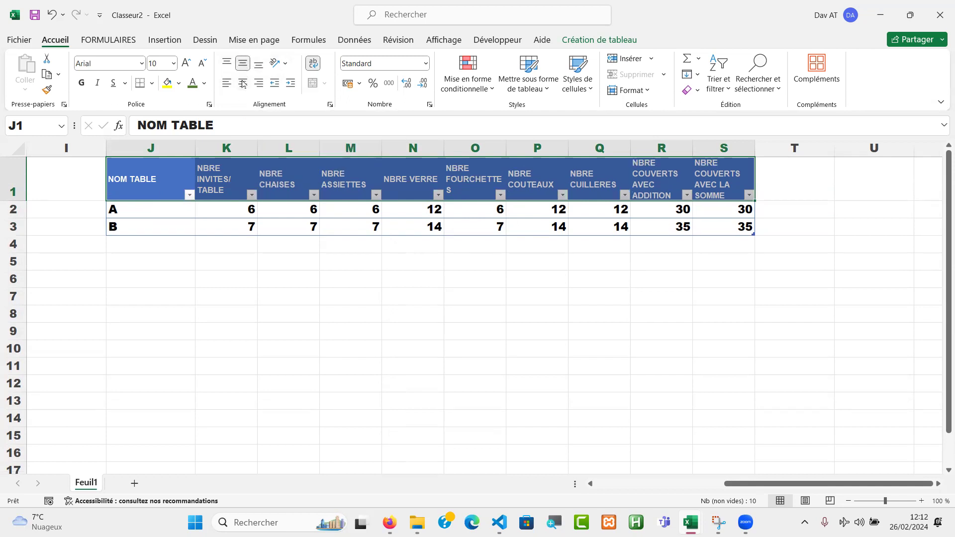
pyautogui.click(243, 84)
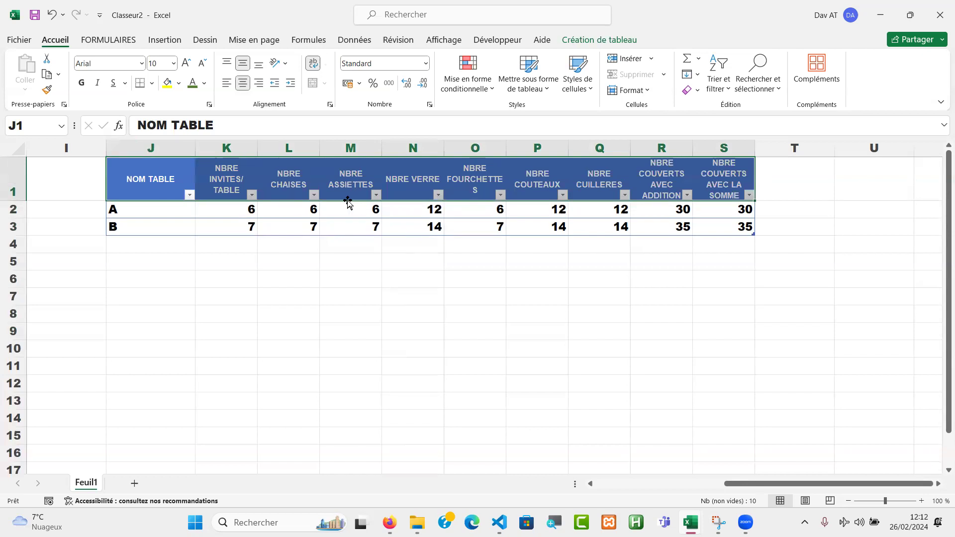
pyautogui.click(263, 255)
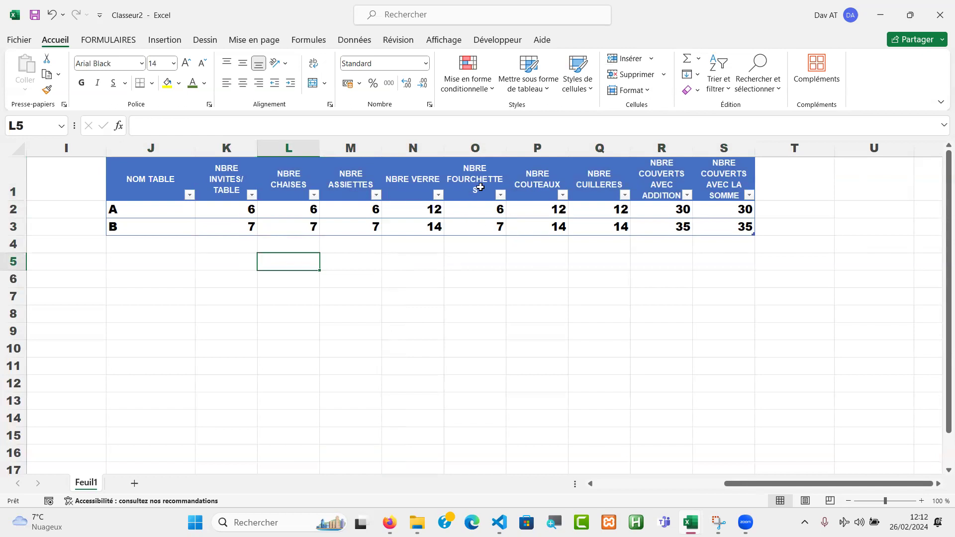
pyautogui.moveTo(506, 150); pyautogui.dragTo(505, 151)
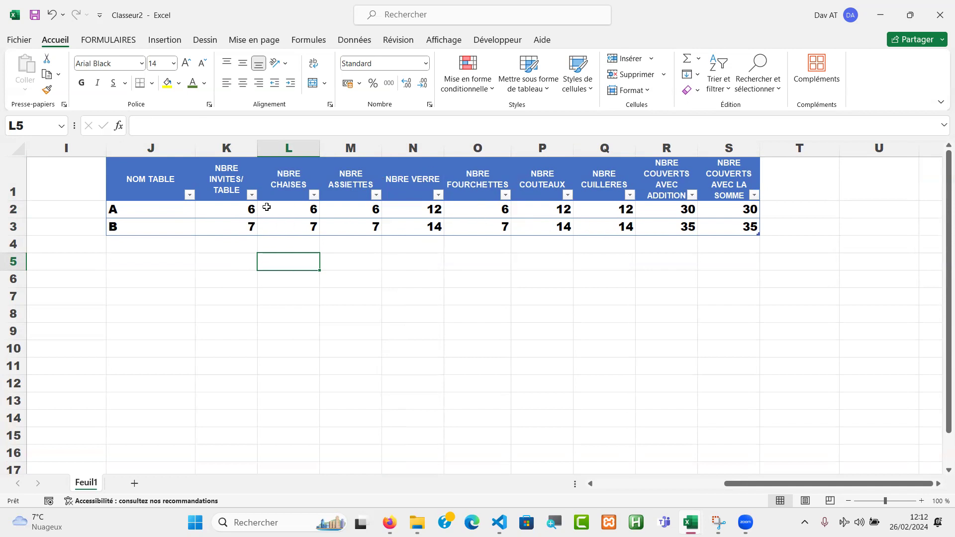
# Total the guests per table in K4 with =SOMME(Tableau4[NBRE INVITES/ TABLE])
pyautogui.click(245, 223)
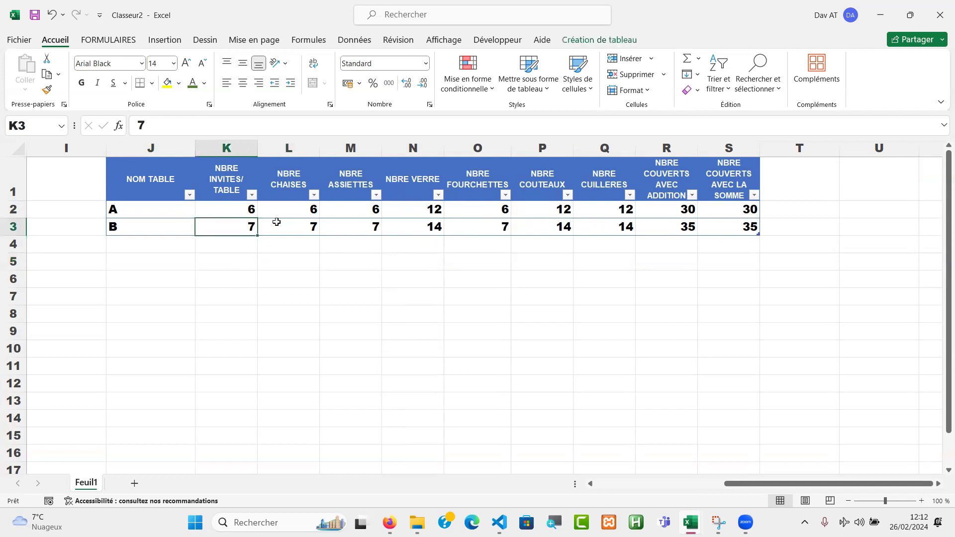
pyautogui.click(231, 248)
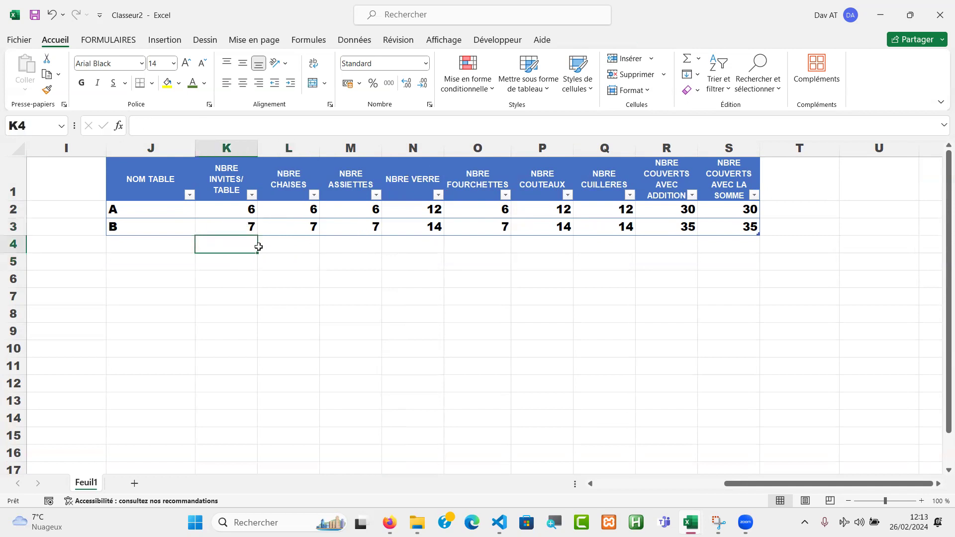
pyautogui.write('+')
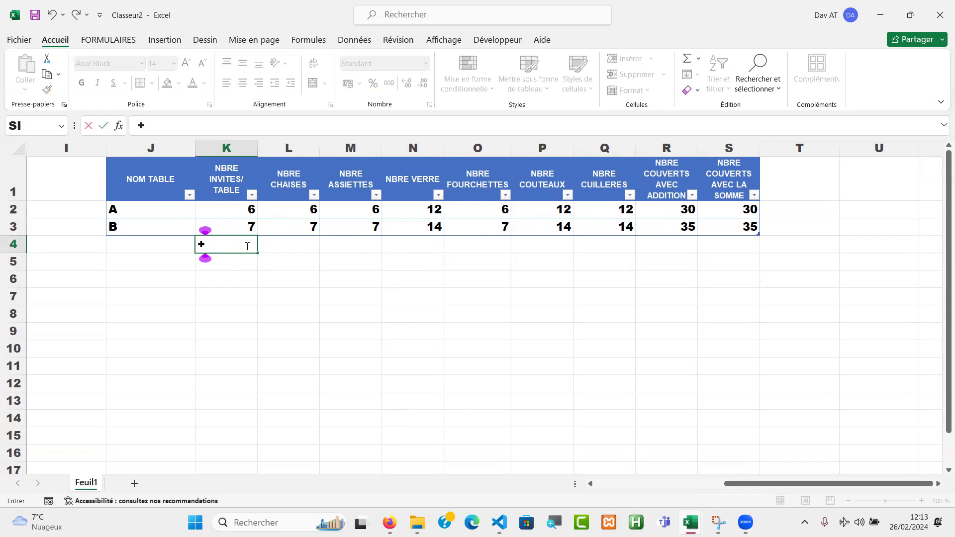
pyautogui.press('BackSpace')
pyautogui.write('=som')
pyautogui.doubleClick(256, 260)
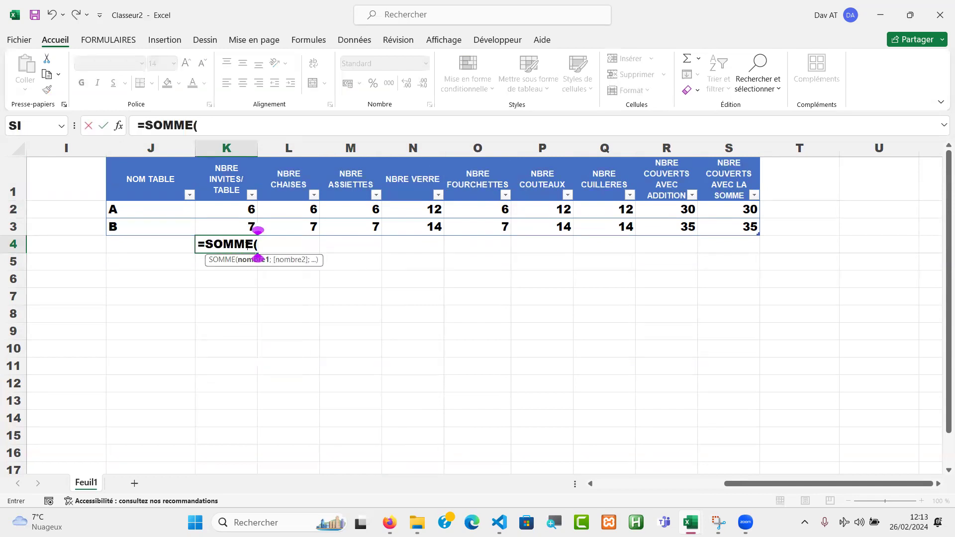
pyautogui.click(238, 206)
pyautogui.moveTo(237, 206); pyautogui.dragTo(234, 228)
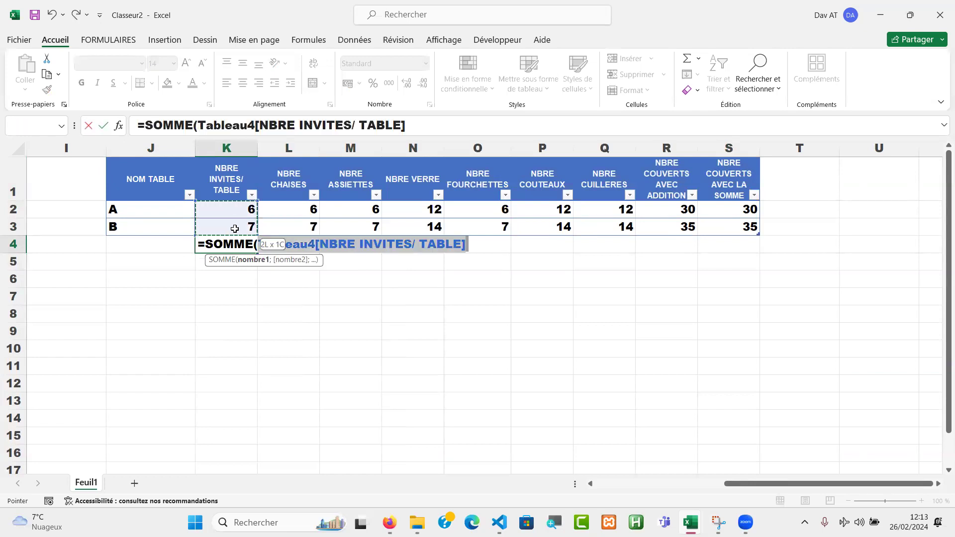
pyautogui.write(')')
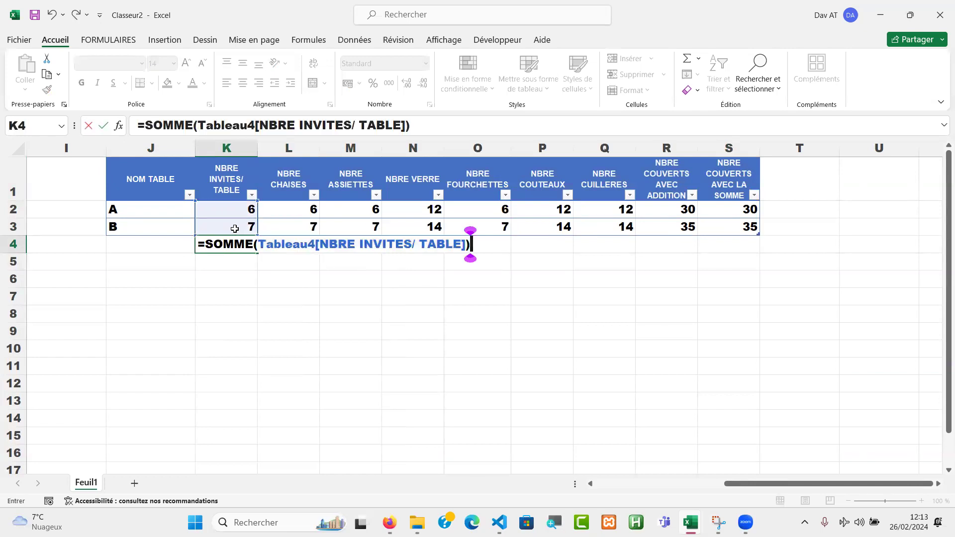
pyautogui.press('Return')
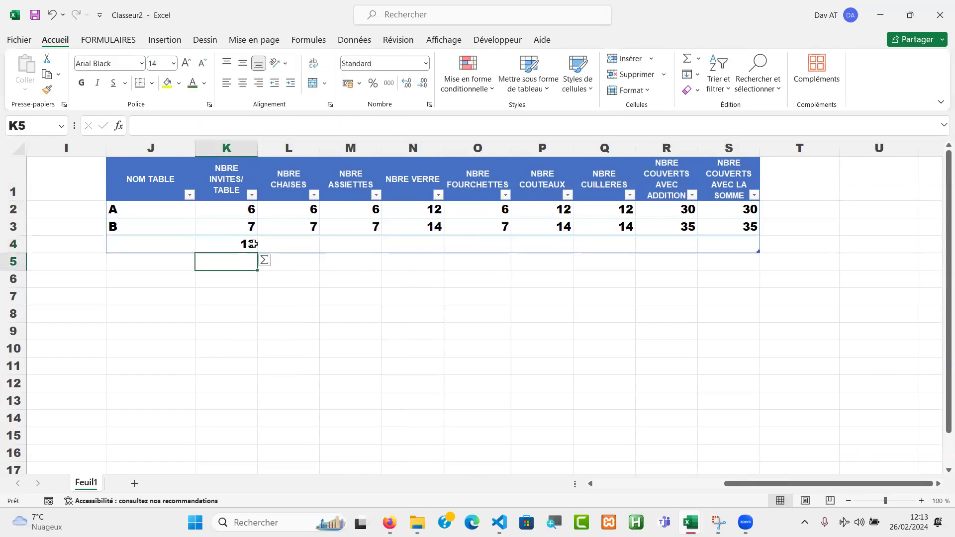
# Undo the manual SOMME total in K4 so the seating table ends at row B again
pyautogui.click(253, 244)
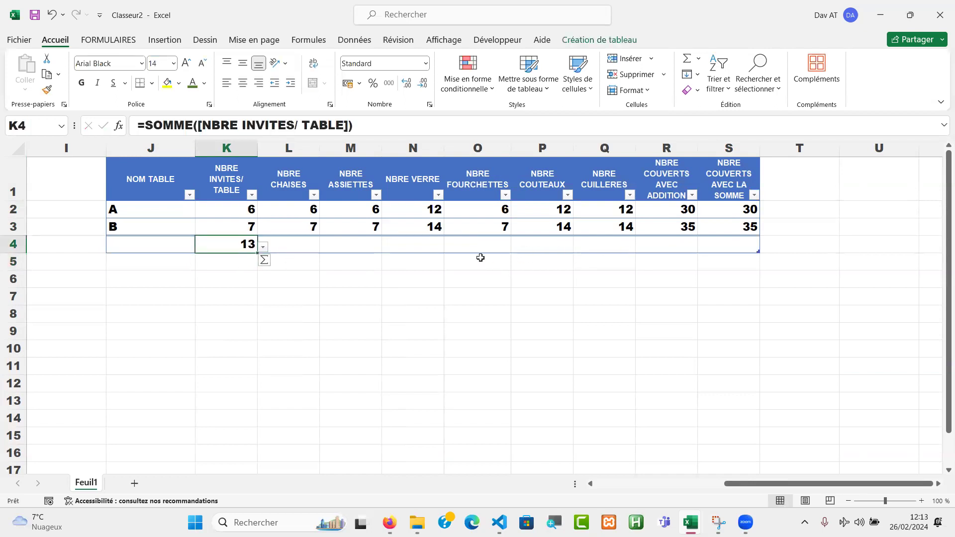
pyautogui.hotkey('ctrl', 'z')
pyautogui.hotkey('ctrl', 'z')
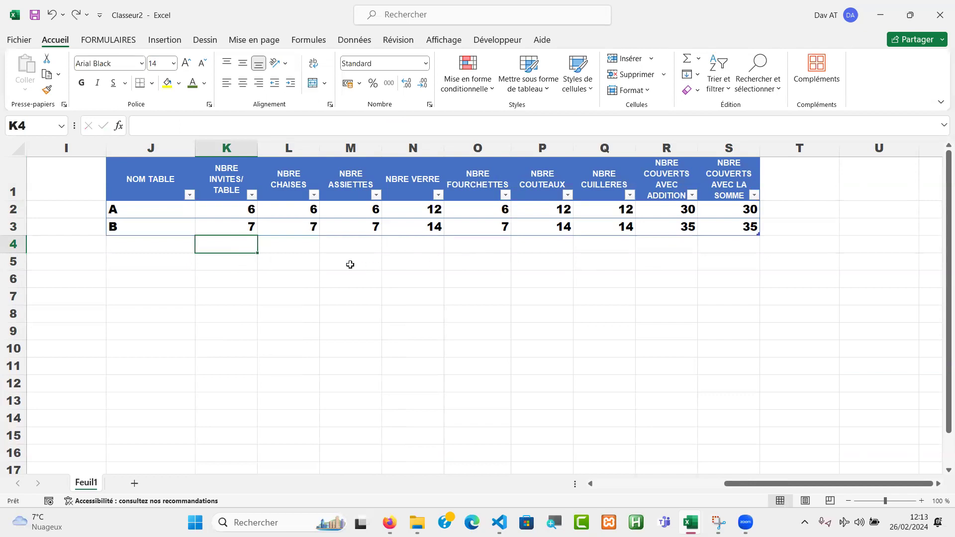
# Add a total row to the seating table, using Somme for the NBRE COUVERTS AVEC LA SOMME column
pyautogui.click(486, 214)
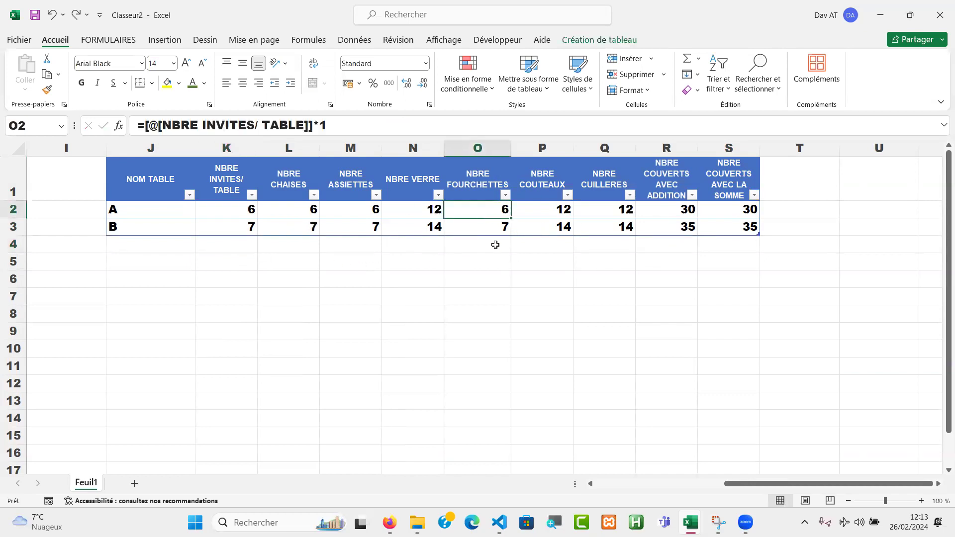
pyautogui.click(585, 42)
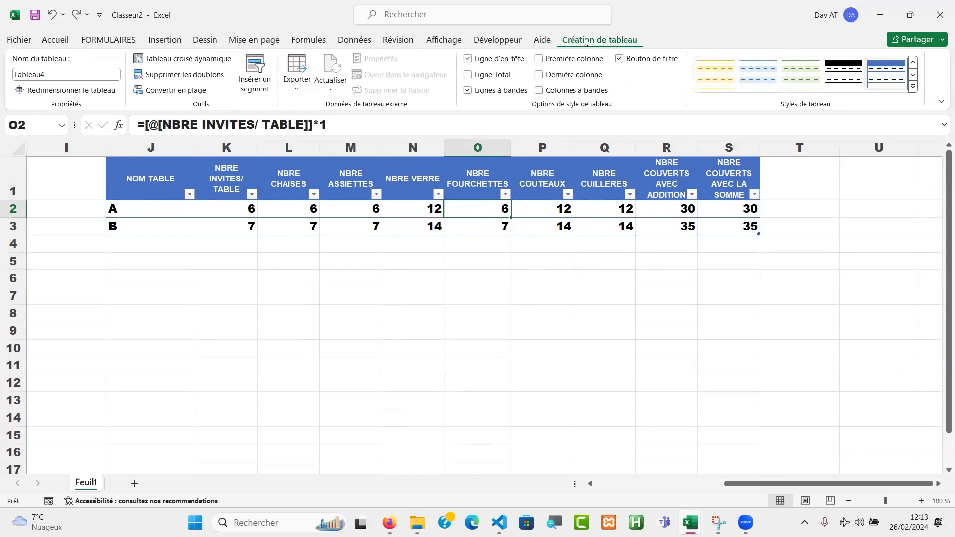
pyautogui.click(468, 76)
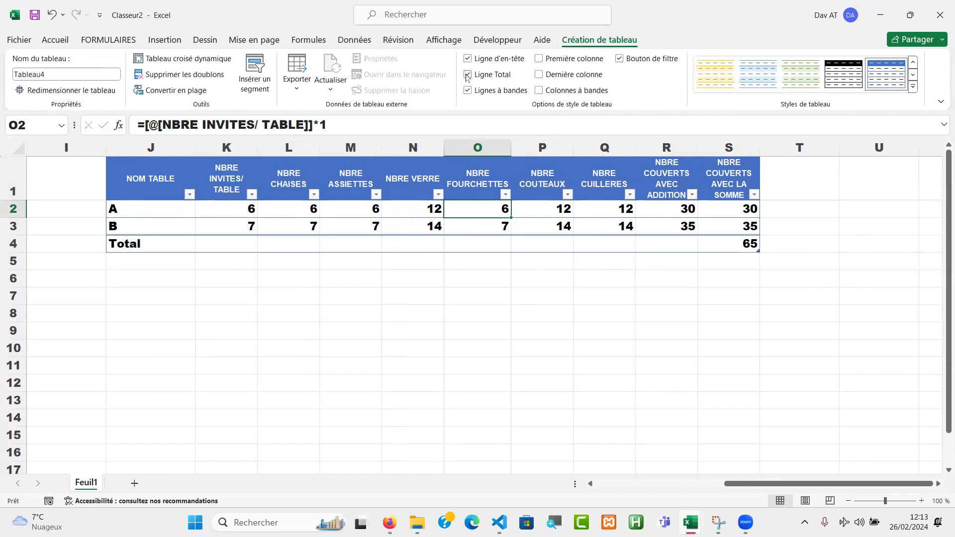
pyautogui.click(736, 243)
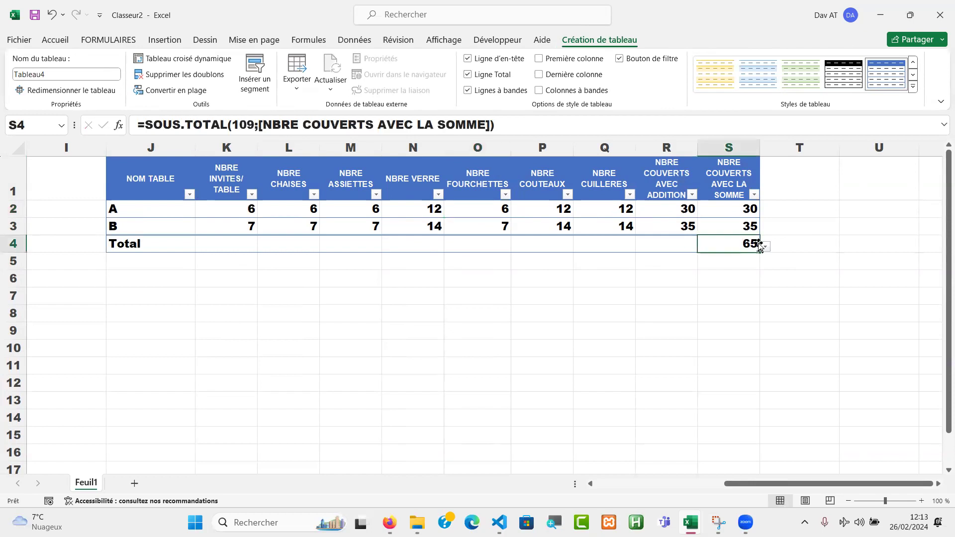
pyautogui.click(765, 247)
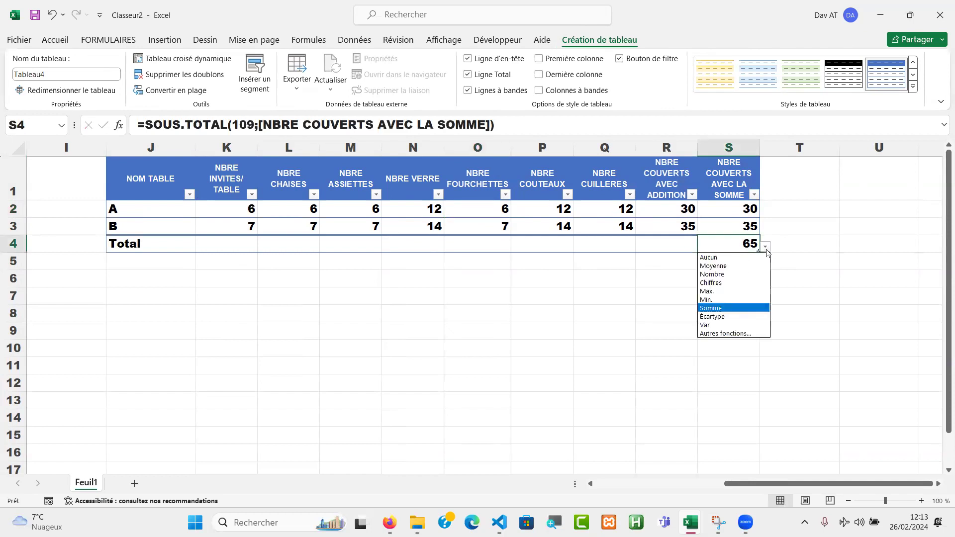
pyautogui.click(731, 309)
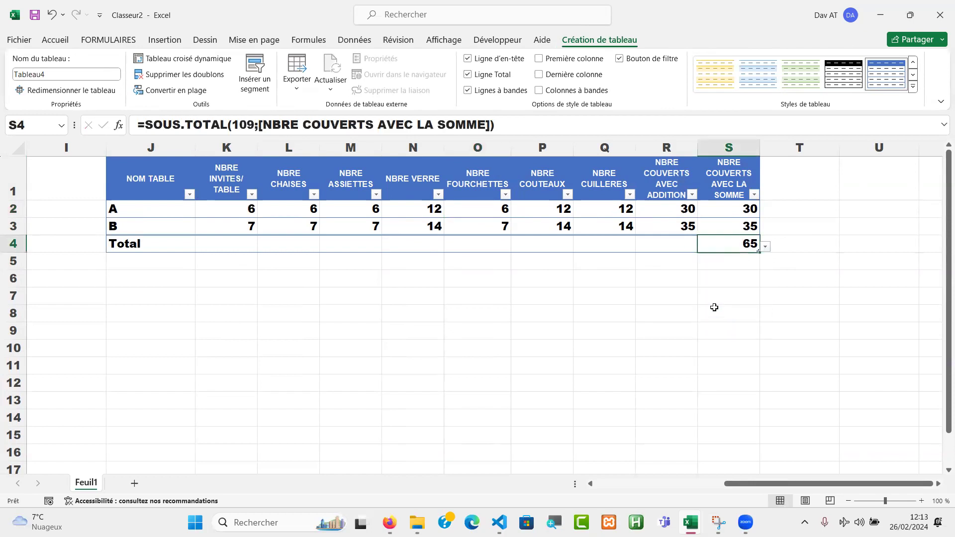
# Set the total row to Somme for NBRE COUVERTS AVEC ADDITION, NBRE CUILLERES, NBRE COUTEAUX and NBRE FOURCHETTES
pyautogui.click(693, 245)
pyautogui.click(703, 246)
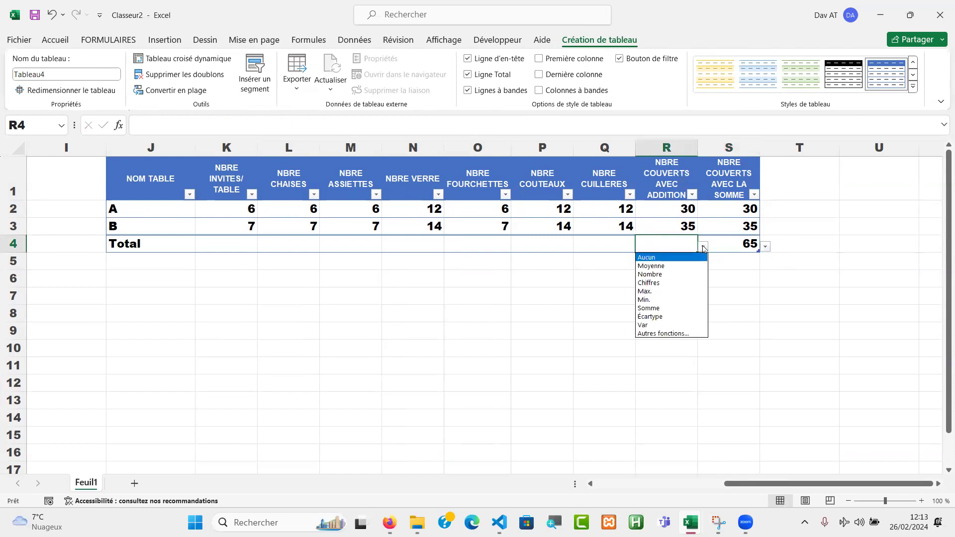
pyautogui.click(675, 309)
pyautogui.click(632, 249)
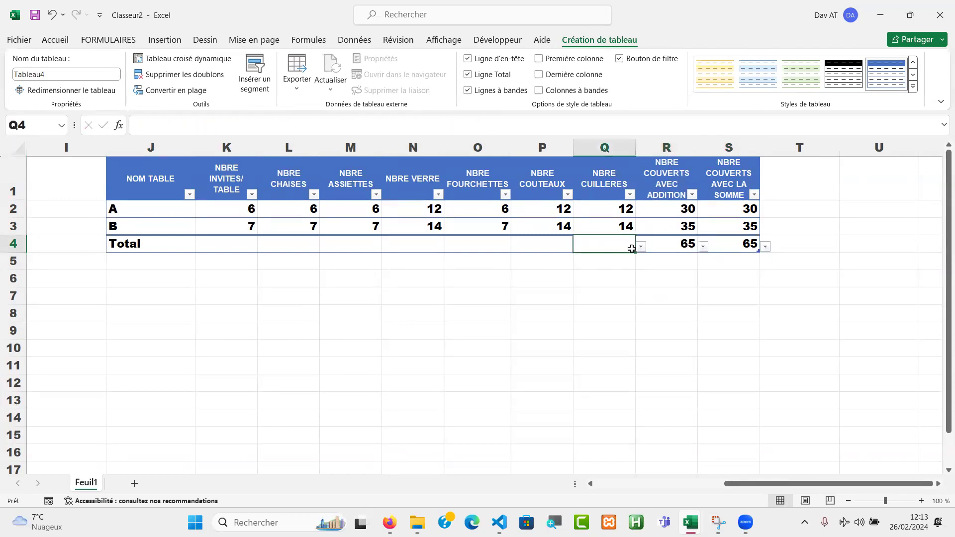
pyautogui.click(641, 246)
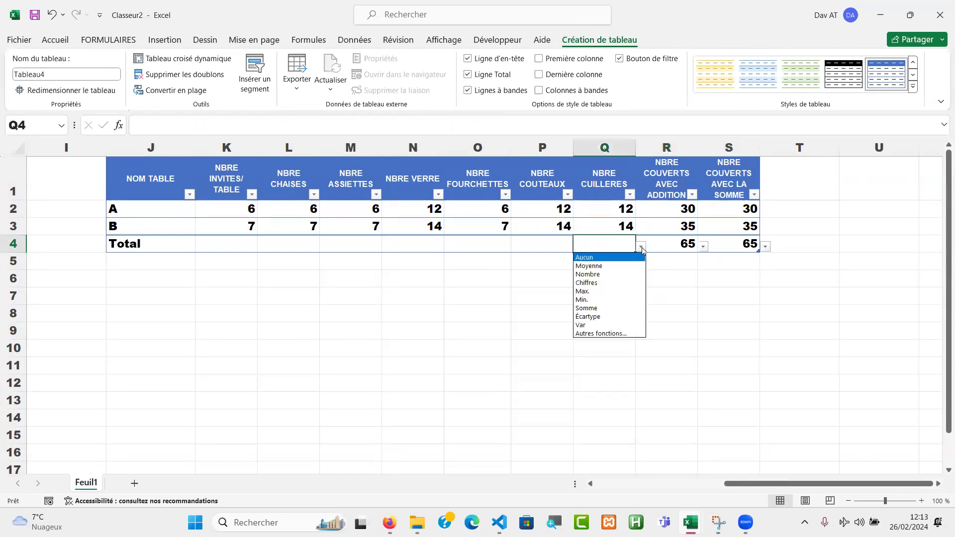
pyautogui.click(615, 308)
pyautogui.click(567, 247)
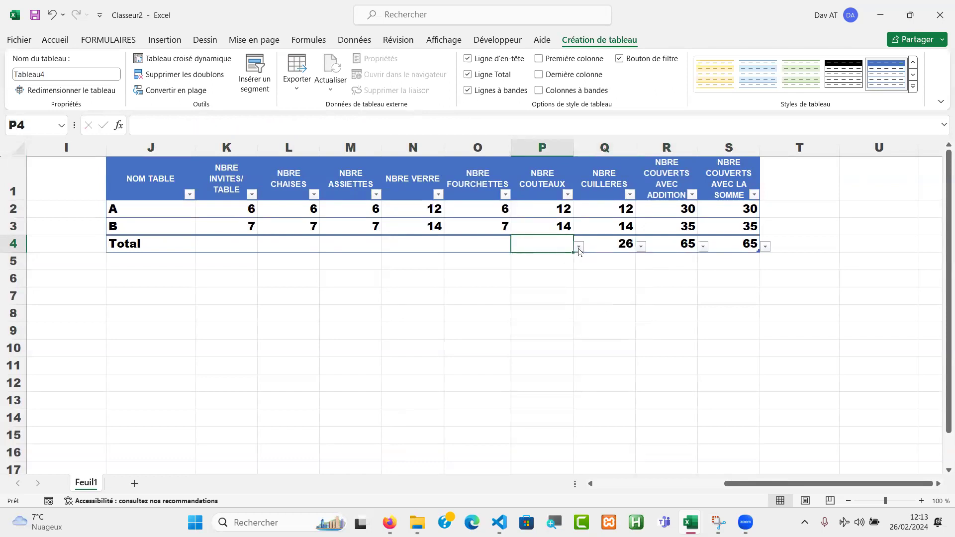
pyautogui.click(578, 247)
pyautogui.click(547, 307)
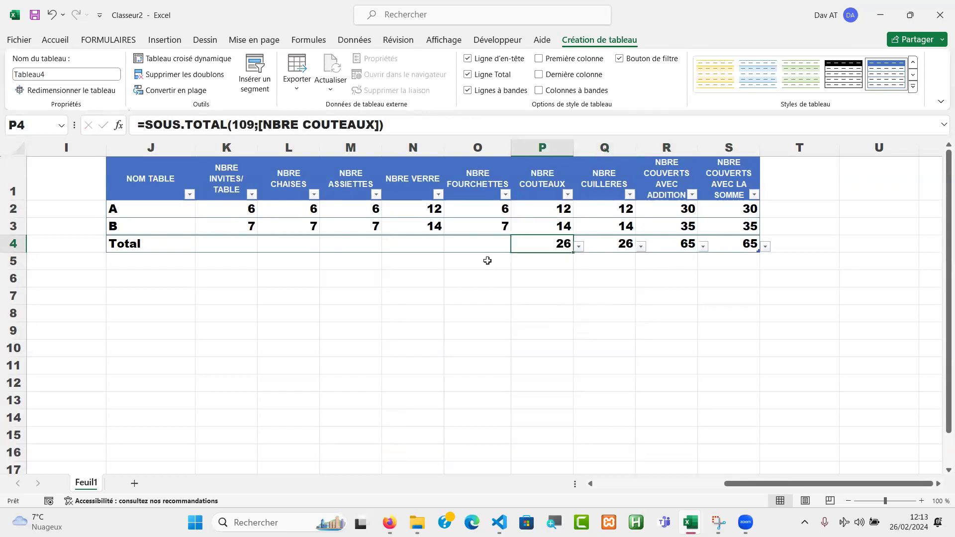
pyautogui.click(482, 247)
pyautogui.click(515, 247)
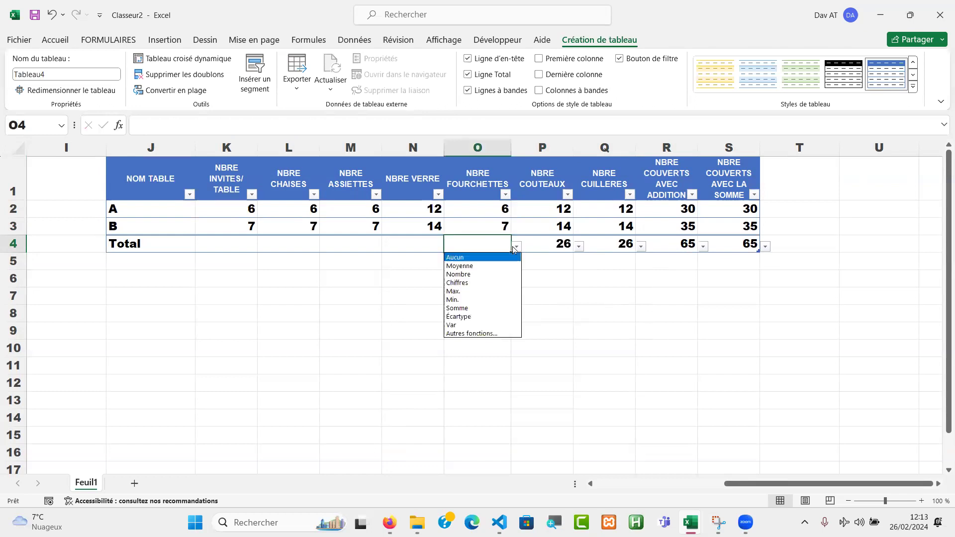
pyautogui.click(486, 307)
# Set the total row to Somme for NBRE VERRE, NBRE ASSIETTES, NBRE CHAISES and NBRE INVITES/ TABLE
pyautogui.click(425, 243)
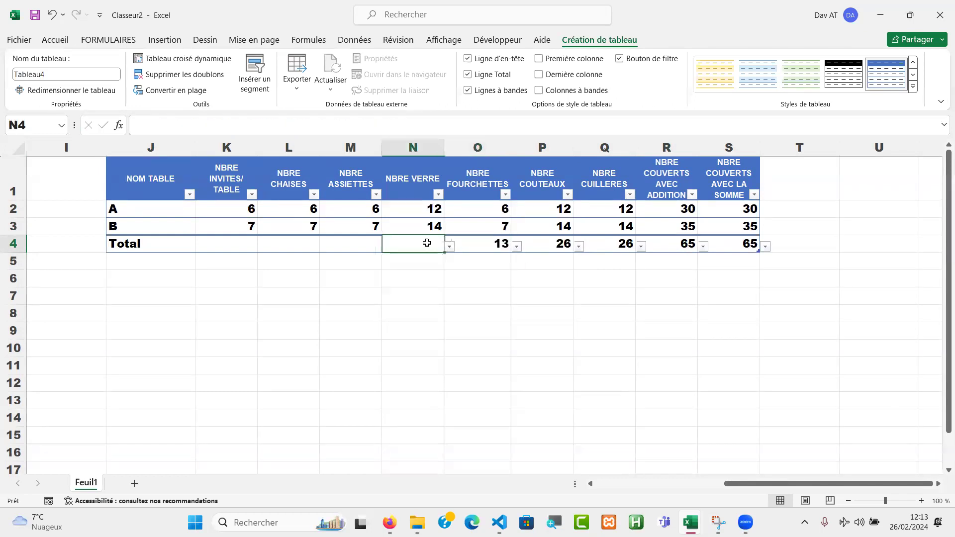
pyautogui.click(449, 247)
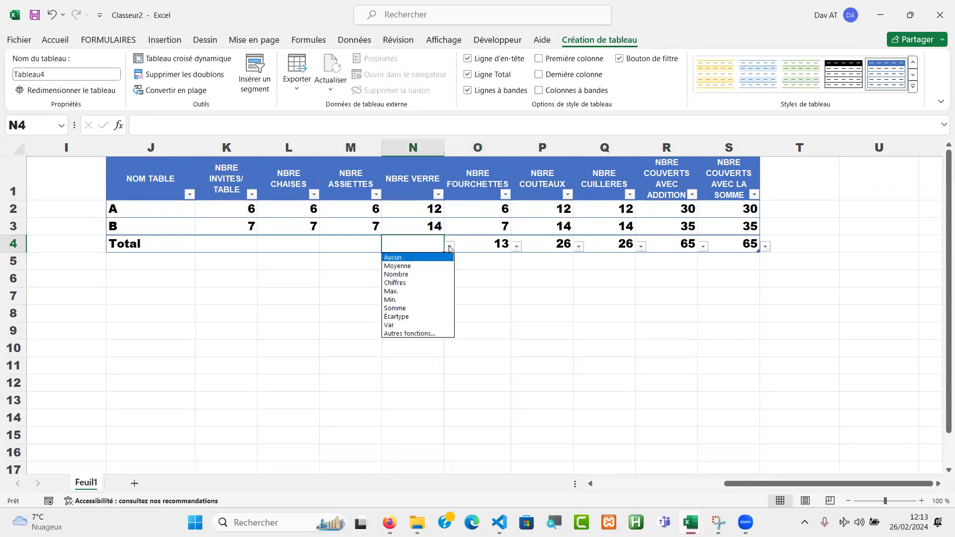
pyautogui.click(426, 308)
pyautogui.click(360, 244)
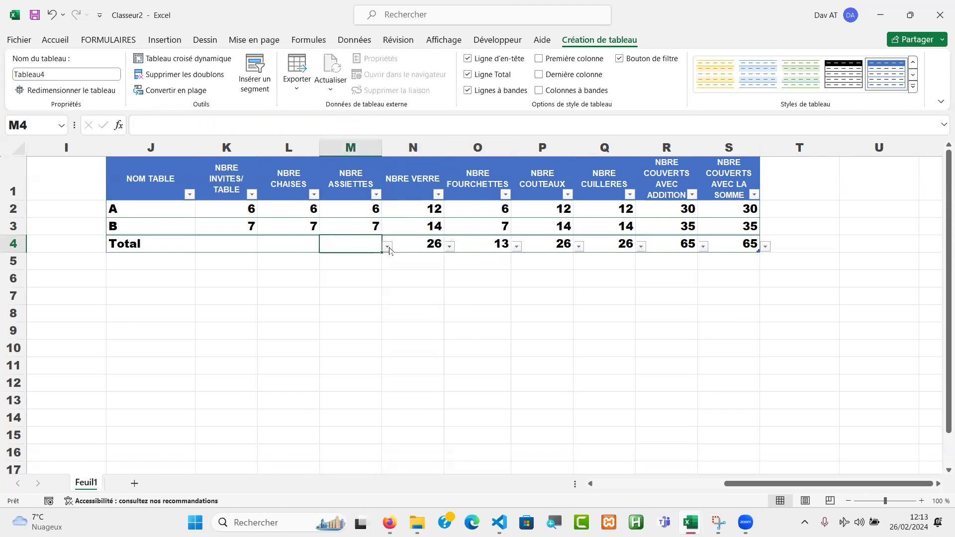
pyautogui.click(388, 247)
pyautogui.click(356, 308)
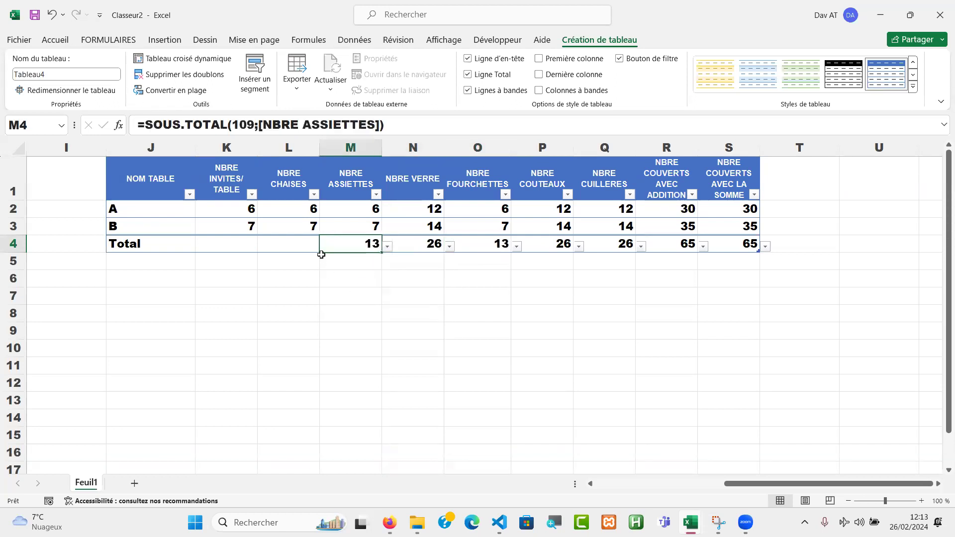
pyautogui.click(303, 246)
pyautogui.click(326, 246)
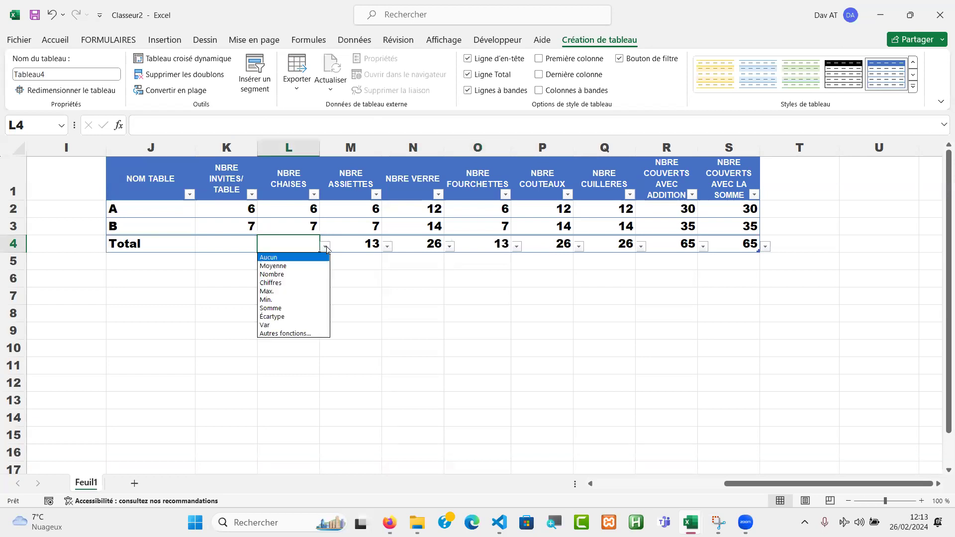
pyautogui.click(311, 305)
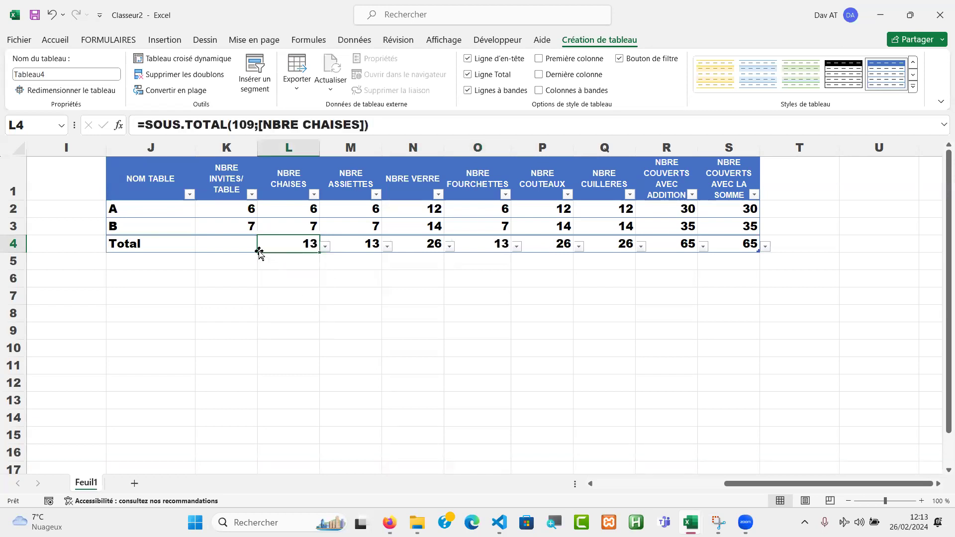
pyautogui.click(240, 248)
pyautogui.click(263, 246)
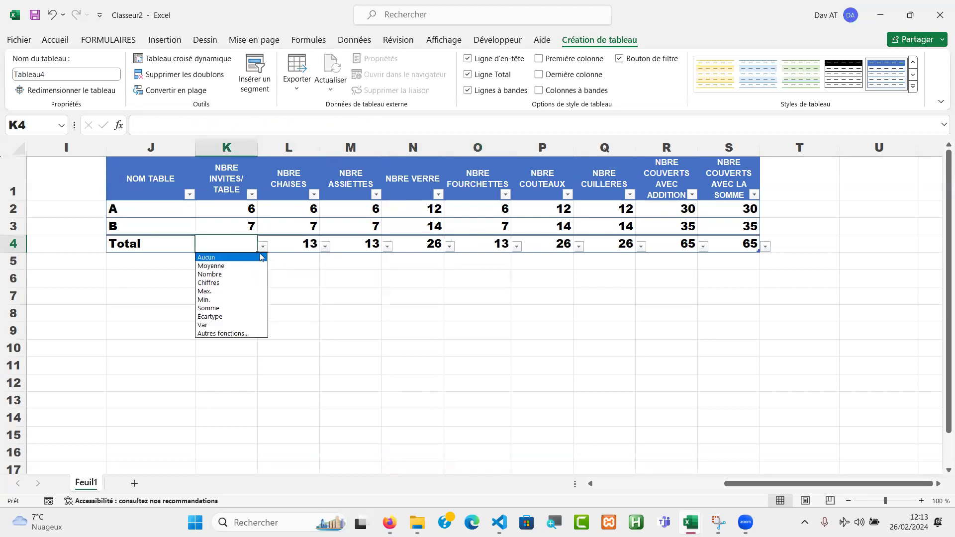
pyautogui.click(242, 306)
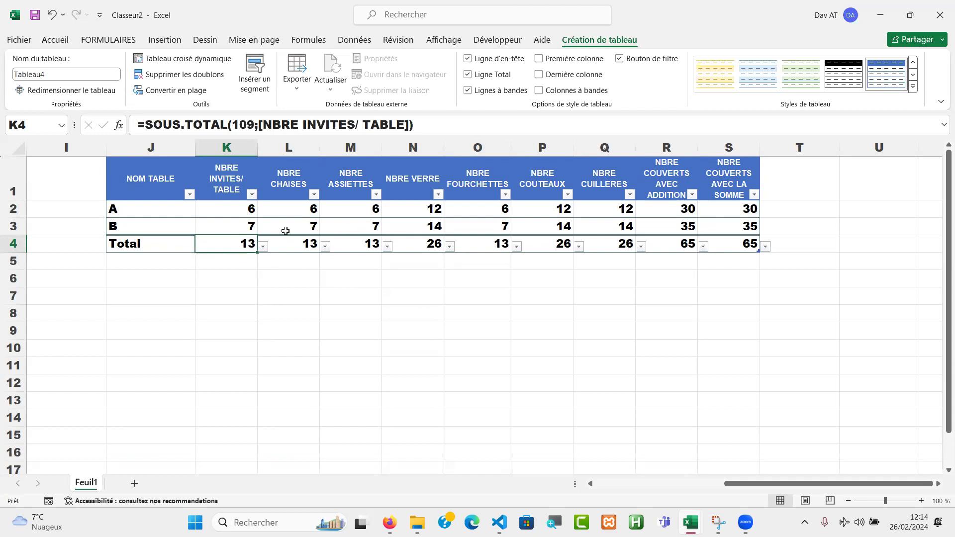
# Review the seating table's column headers from guests per table to forks, and the table names A and B
pyautogui.click(229, 185)
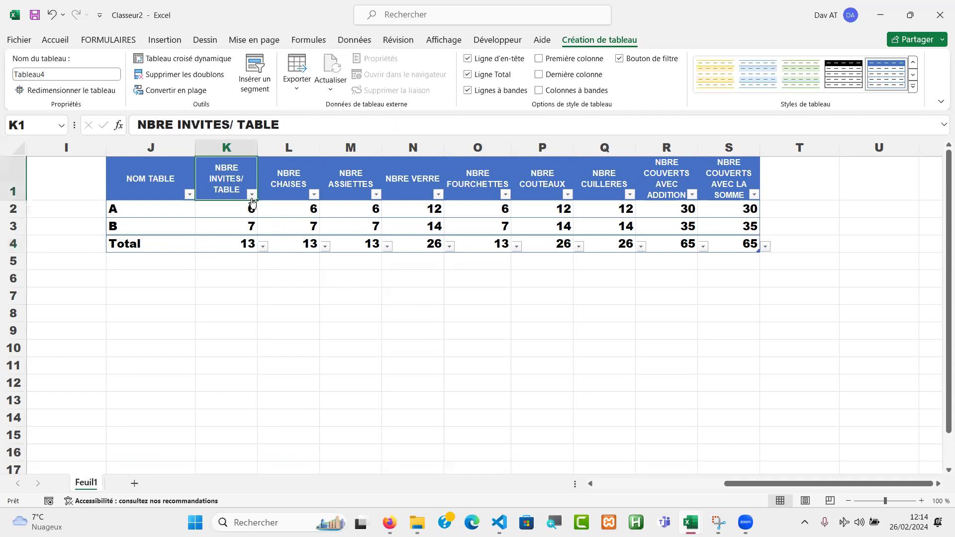
pyautogui.click(297, 179)
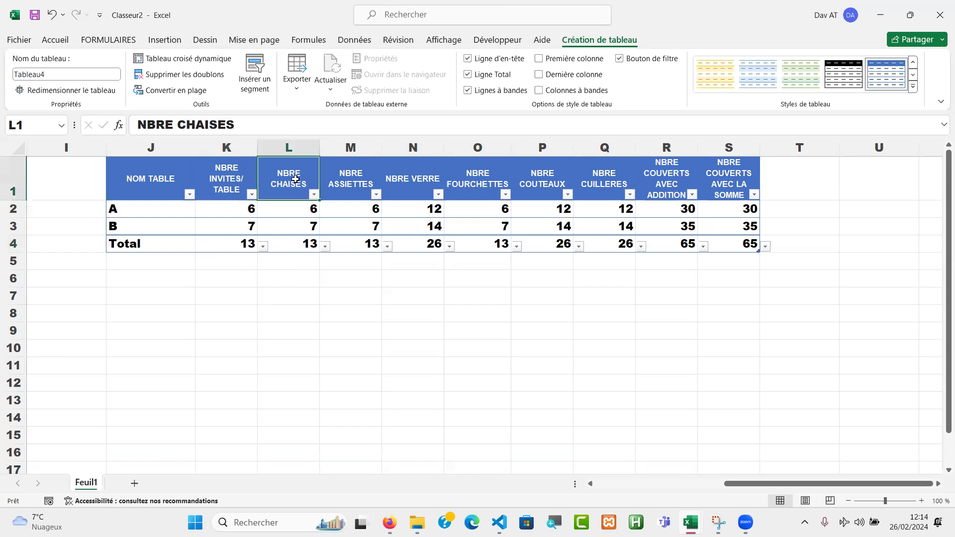
pyautogui.click(339, 180)
pyautogui.click(416, 181)
pyautogui.click(486, 182)
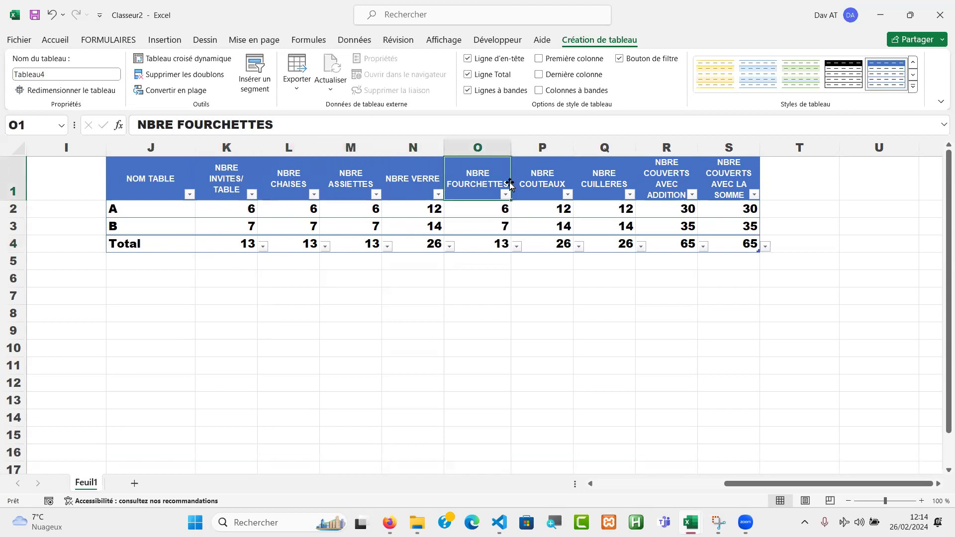
pyautogui.click(135, 211)
pyautogui.click(140, 227)
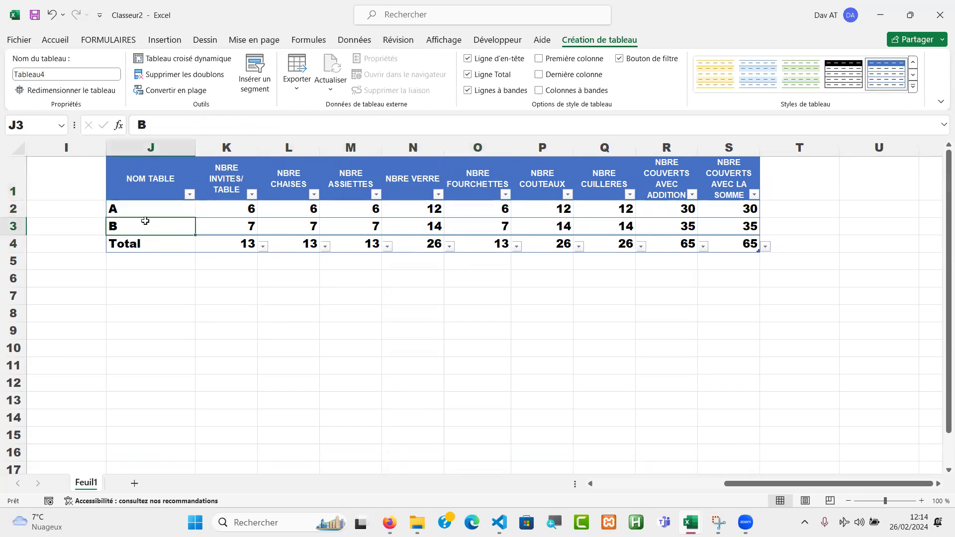
# Replace the Total label under NOM TABLE with a Nombre count of the table names
pyautogui.click(155, 247)
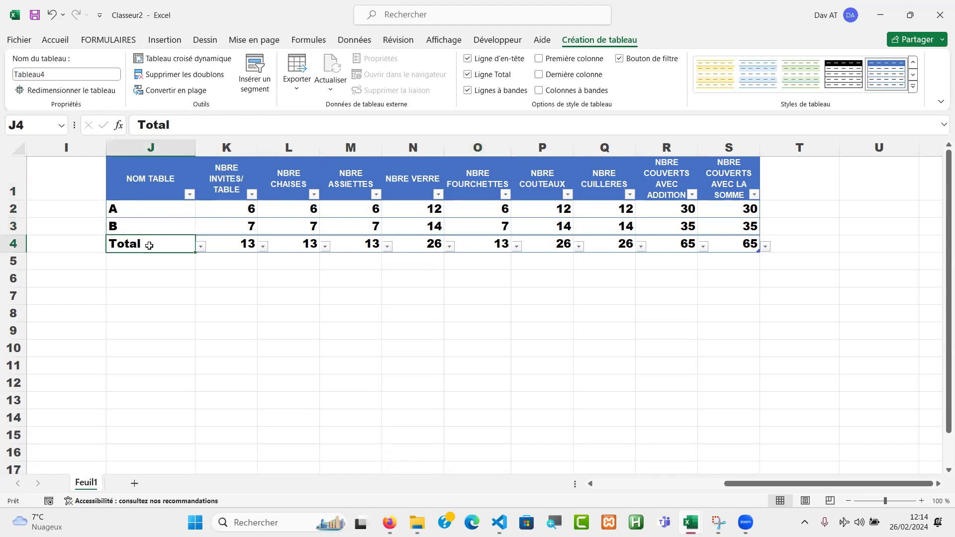
pyautogui.click(201, 247)
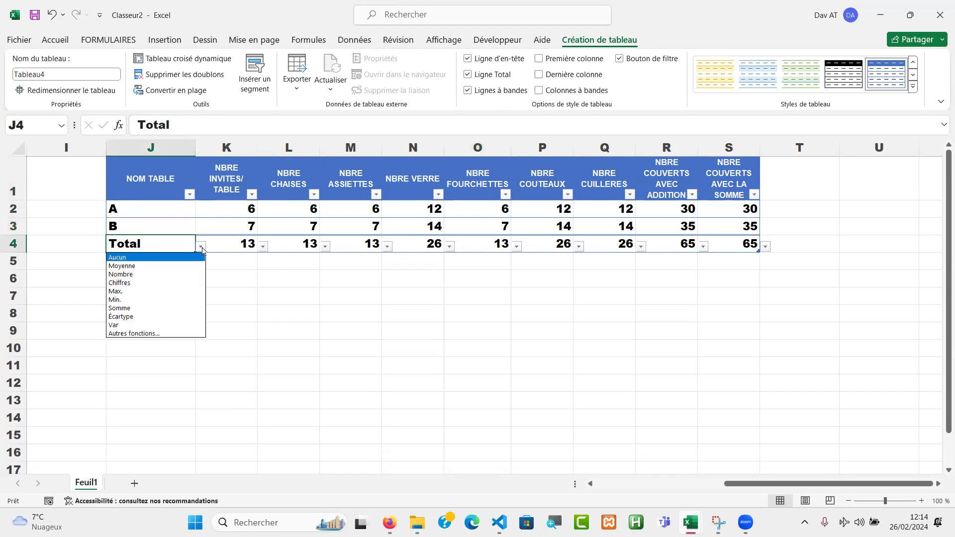
pyautogui.click(163, 275)
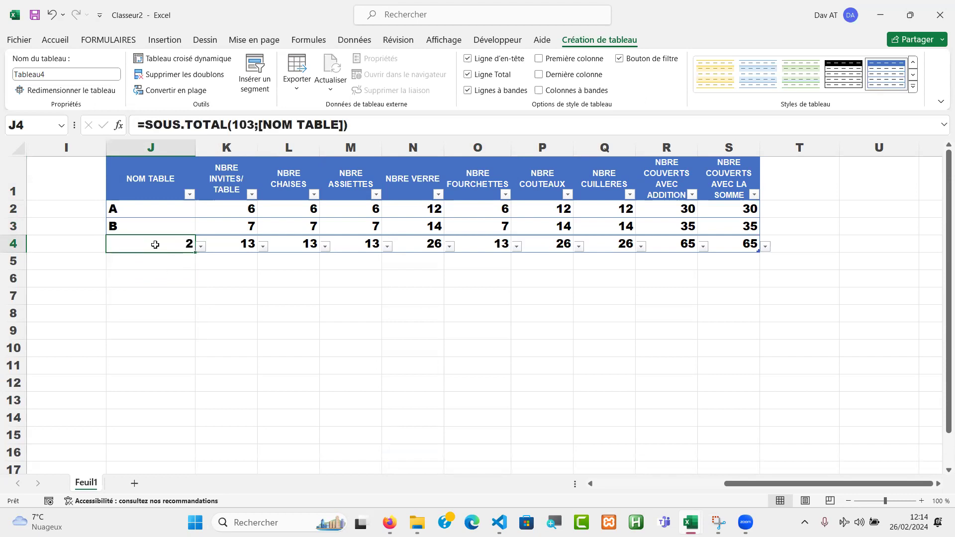
pyautogui.moveTo(145, 210); pyautogui.dragTo(147, 218)
pyautogui.click(147, 207)
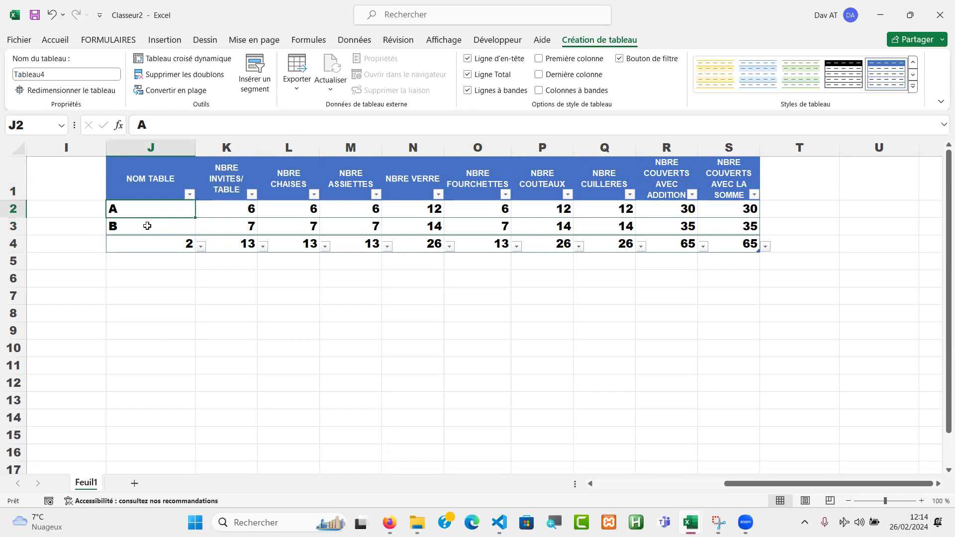
# Add a new row below row B in the seating table and name it C
pyautogui.click(147, 225)
pyautogui.press('Right')
pyautogui.press('Right')
pyautogui.press('Right')
pyautogui.press('Right')
pyautogui.press('Right')
pyautogui.press('Right')
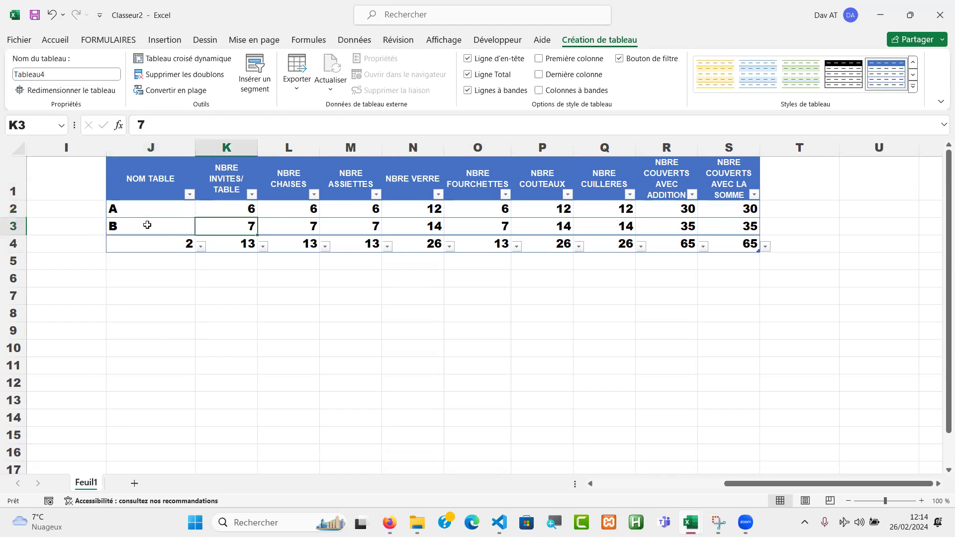
pyautogui.press('Right')
pyautogui.press('Right')
pyautogui.press('Right')
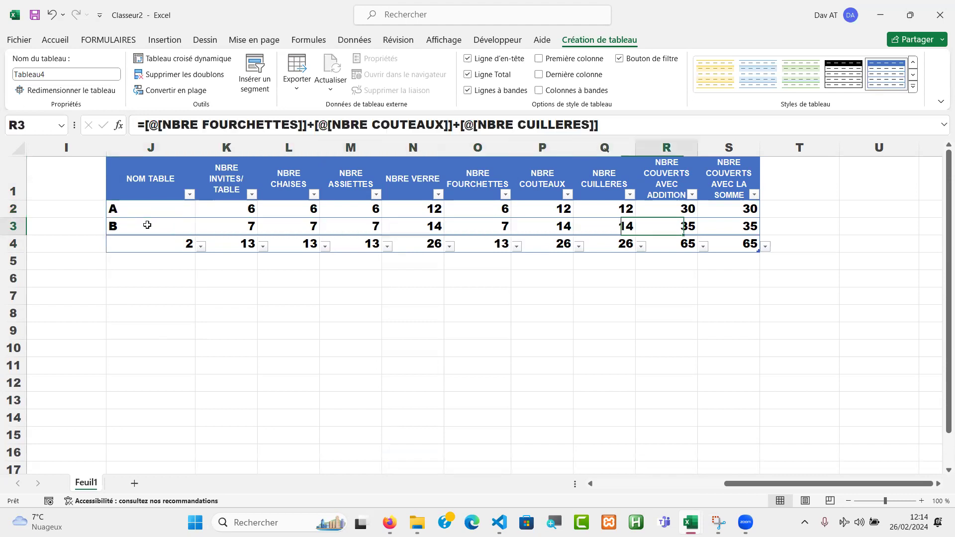
pyautogui.press('Tab')
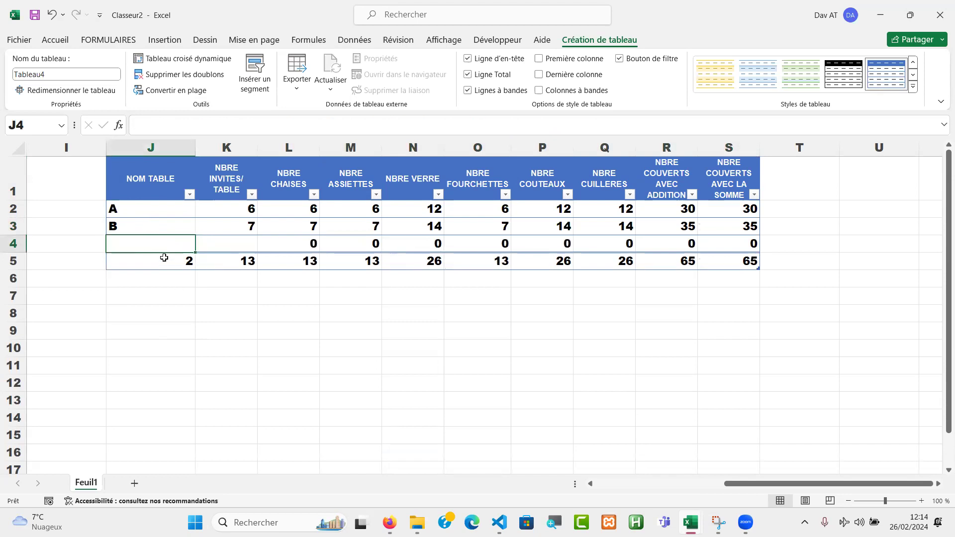
pyautogui.write('C')
pyautogui.press('Tab')
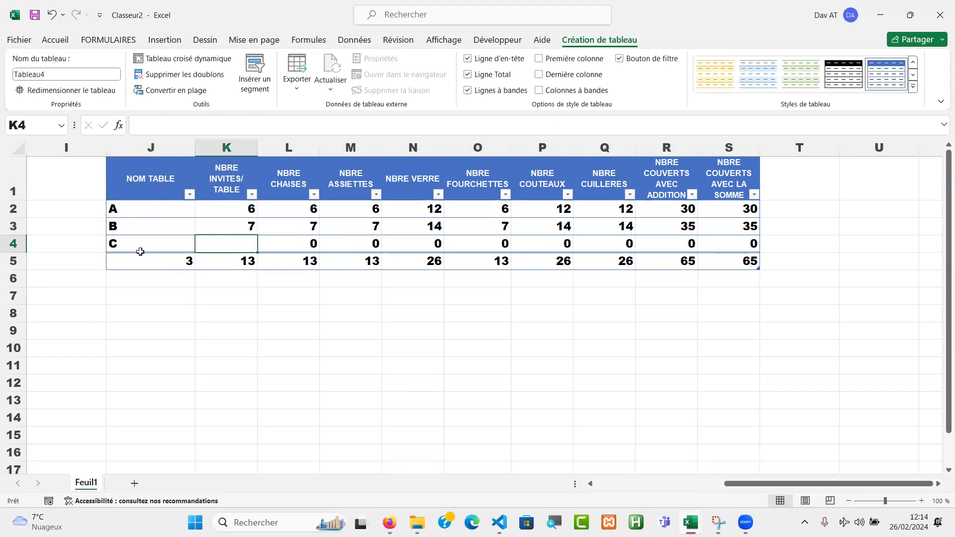
pyautogui.click(147, 225)
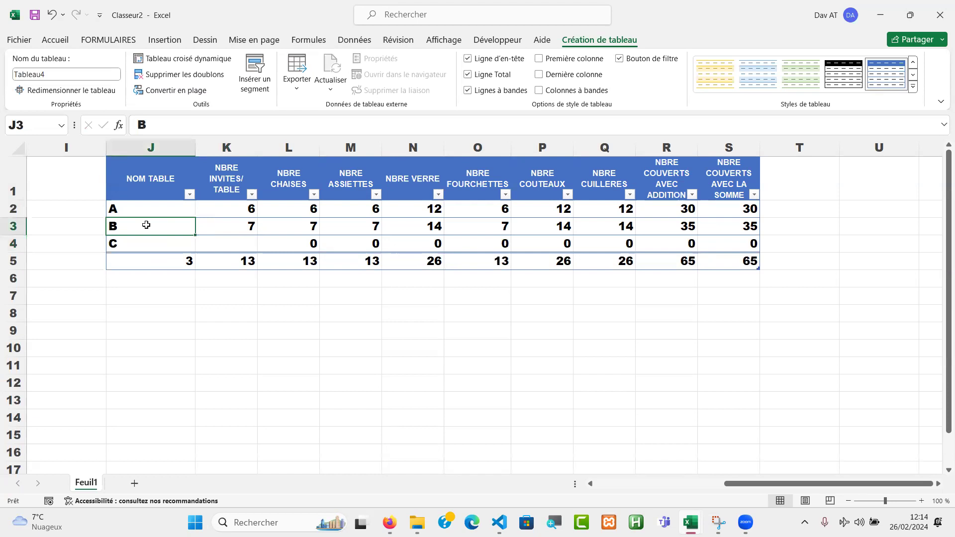
# Clear the name of the second table under NOM TABLE to test the count, and enter B again
pyautogui.press('Delete')
pyautogui.write('B')
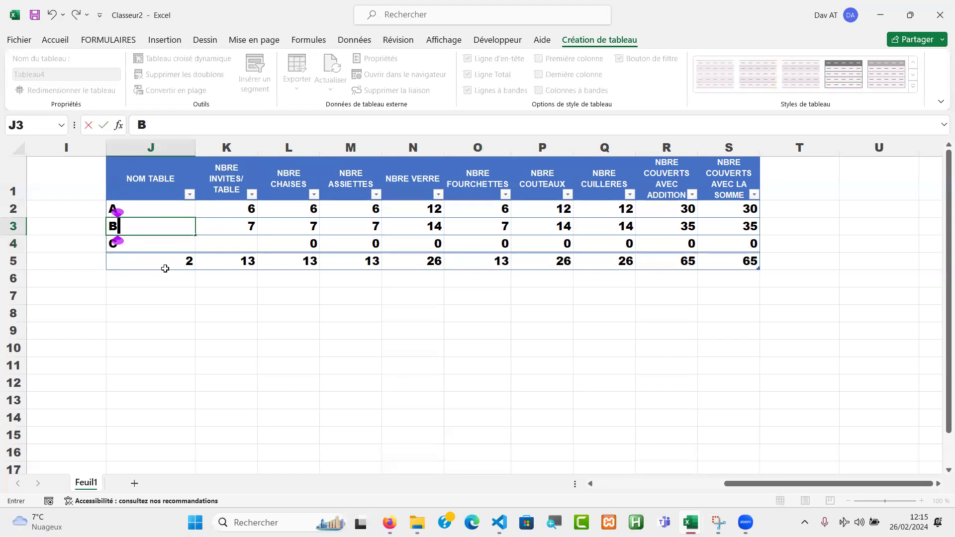
pyautogui.click(260, 262)
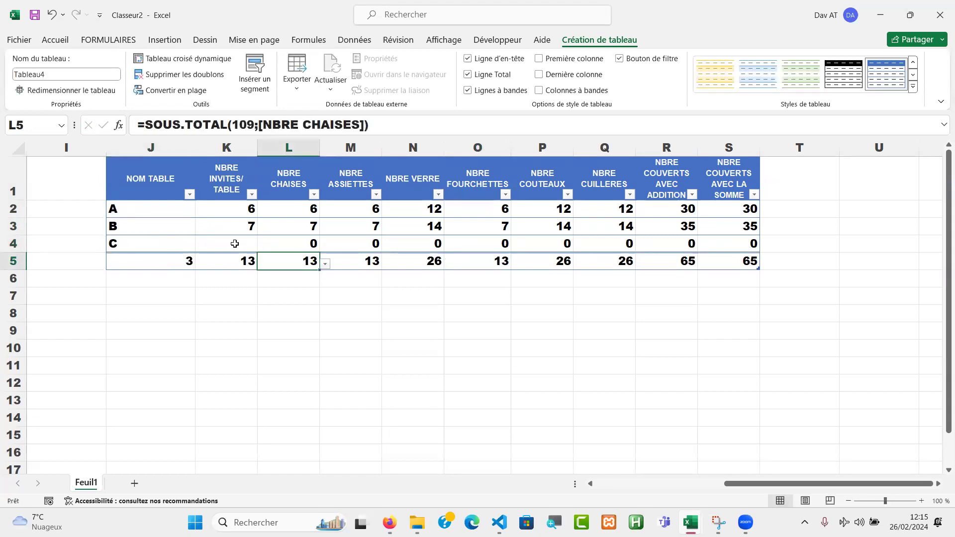
# Set the number of guests for table C to 5 in the NBRE INVITES/ TABLE column
pyautogui.click(235, 244)
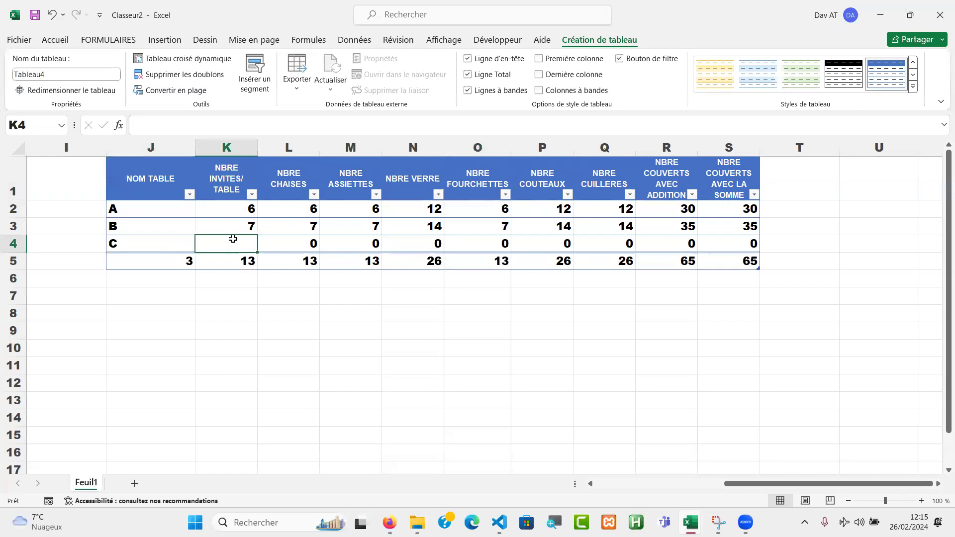
pyautogui.write('5')
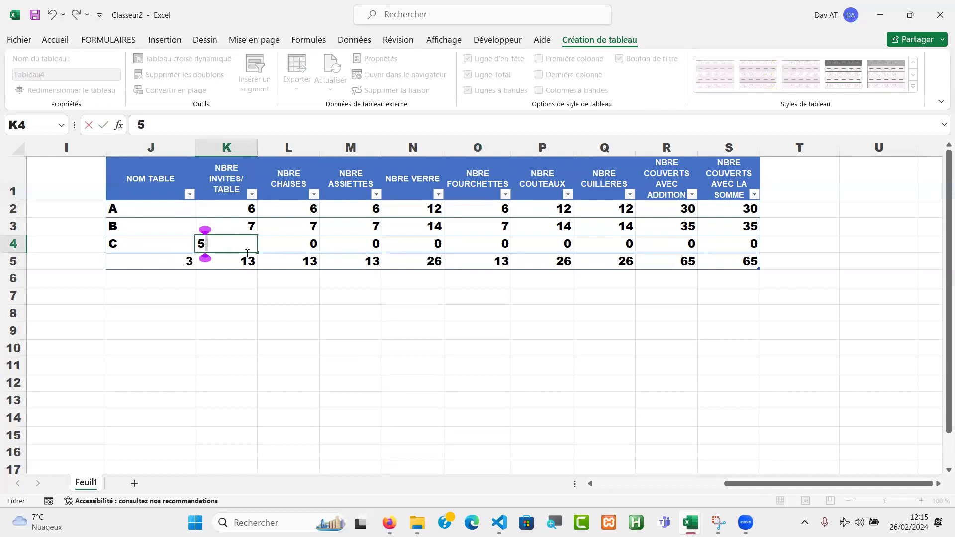
pyautogui.click(271, 343)
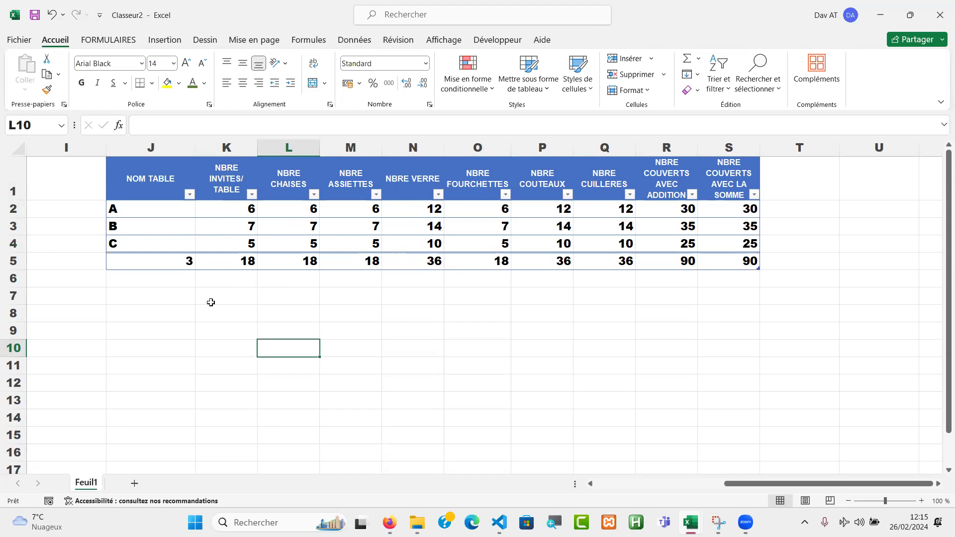
pyautogui.click(163, 309)
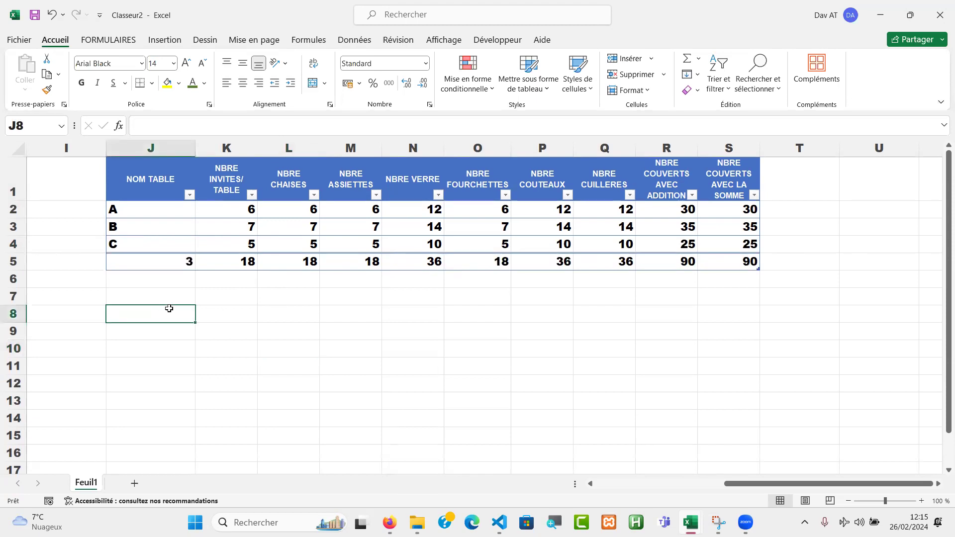